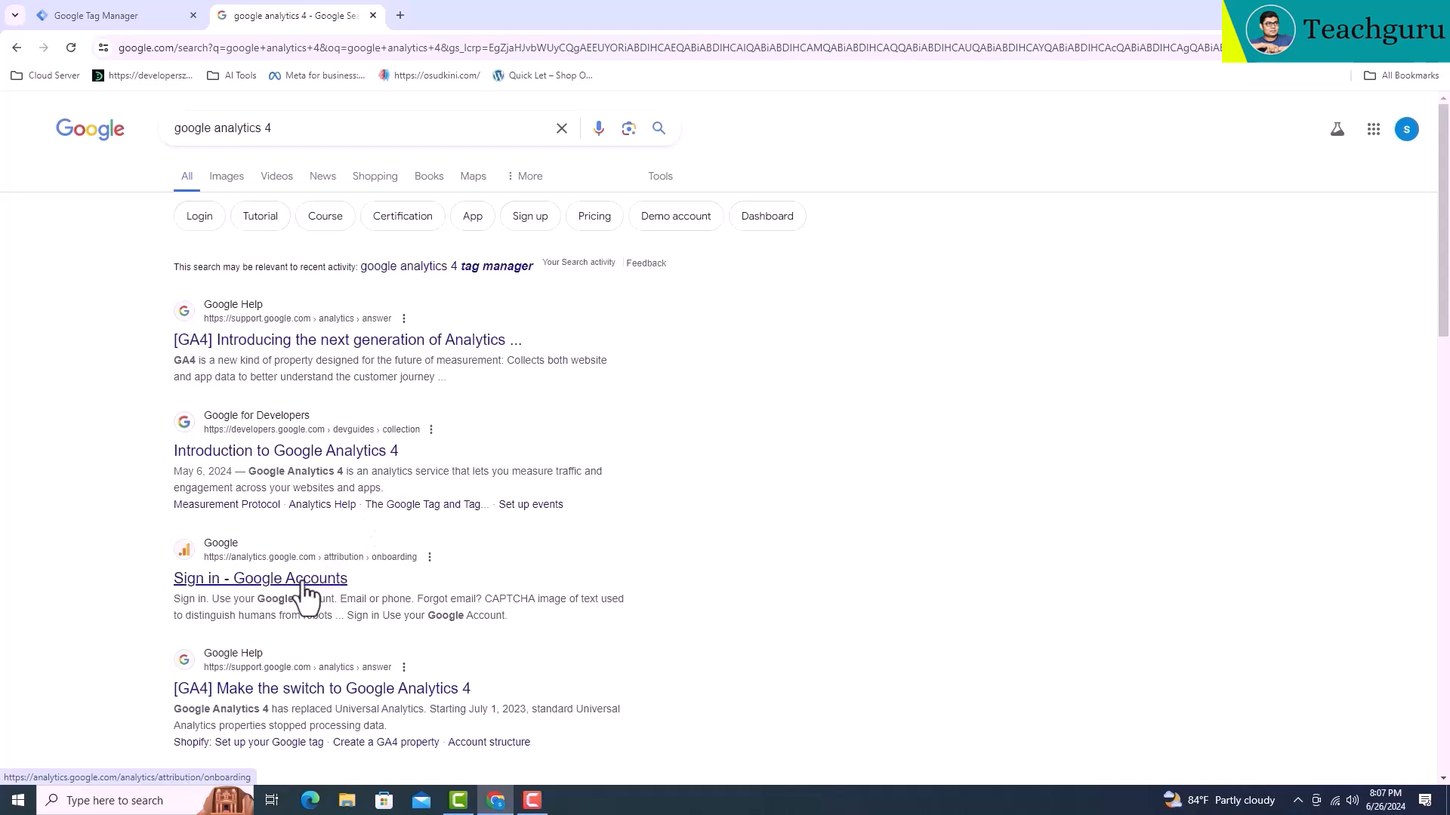
- Open the Google Analytics sign-in page from the search results and check which account is signed in
{"action": "left_click", "coordinate": [304, 583]}
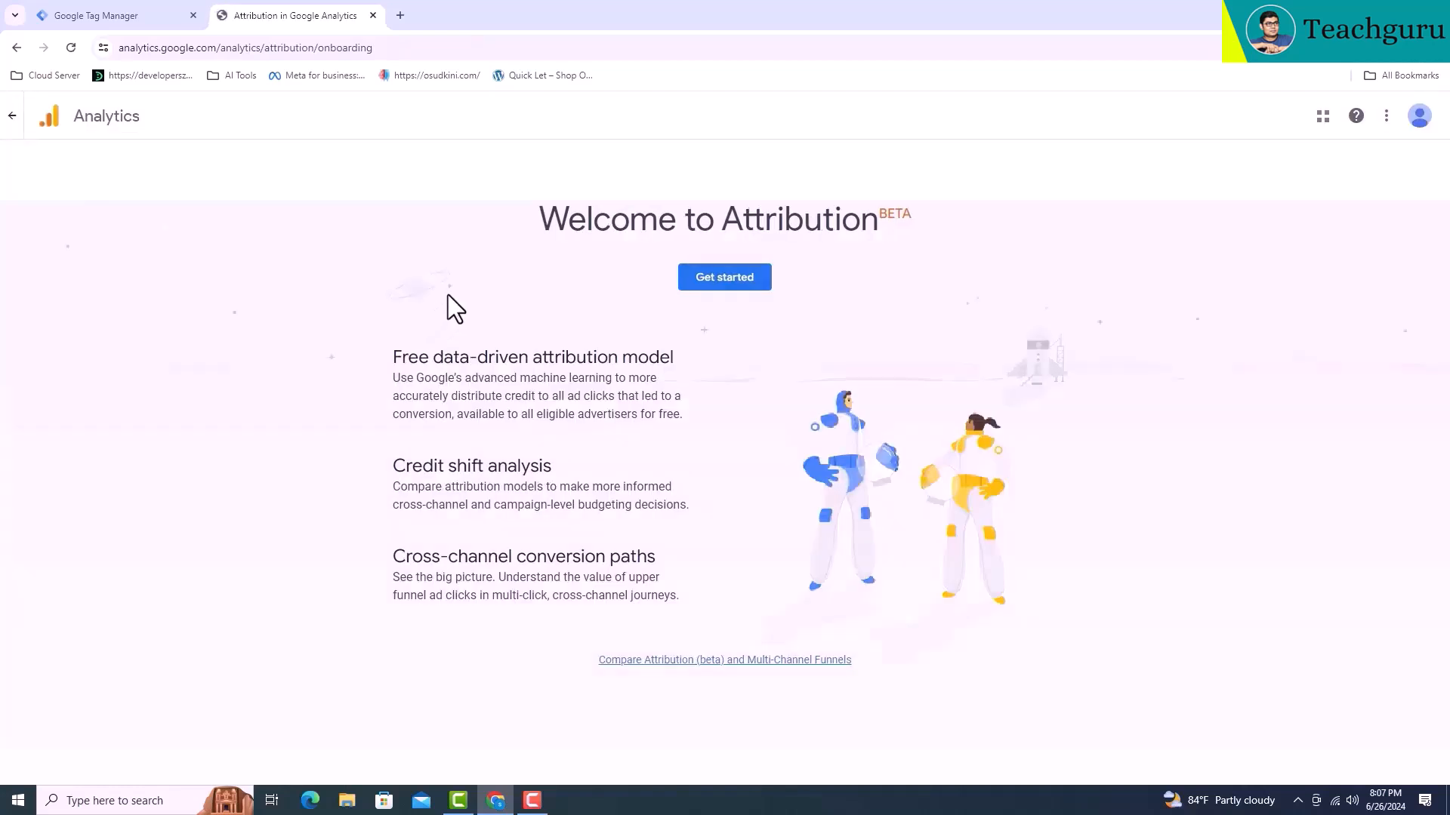
{"action": "left_click", "coordinate": [1419, 120]}
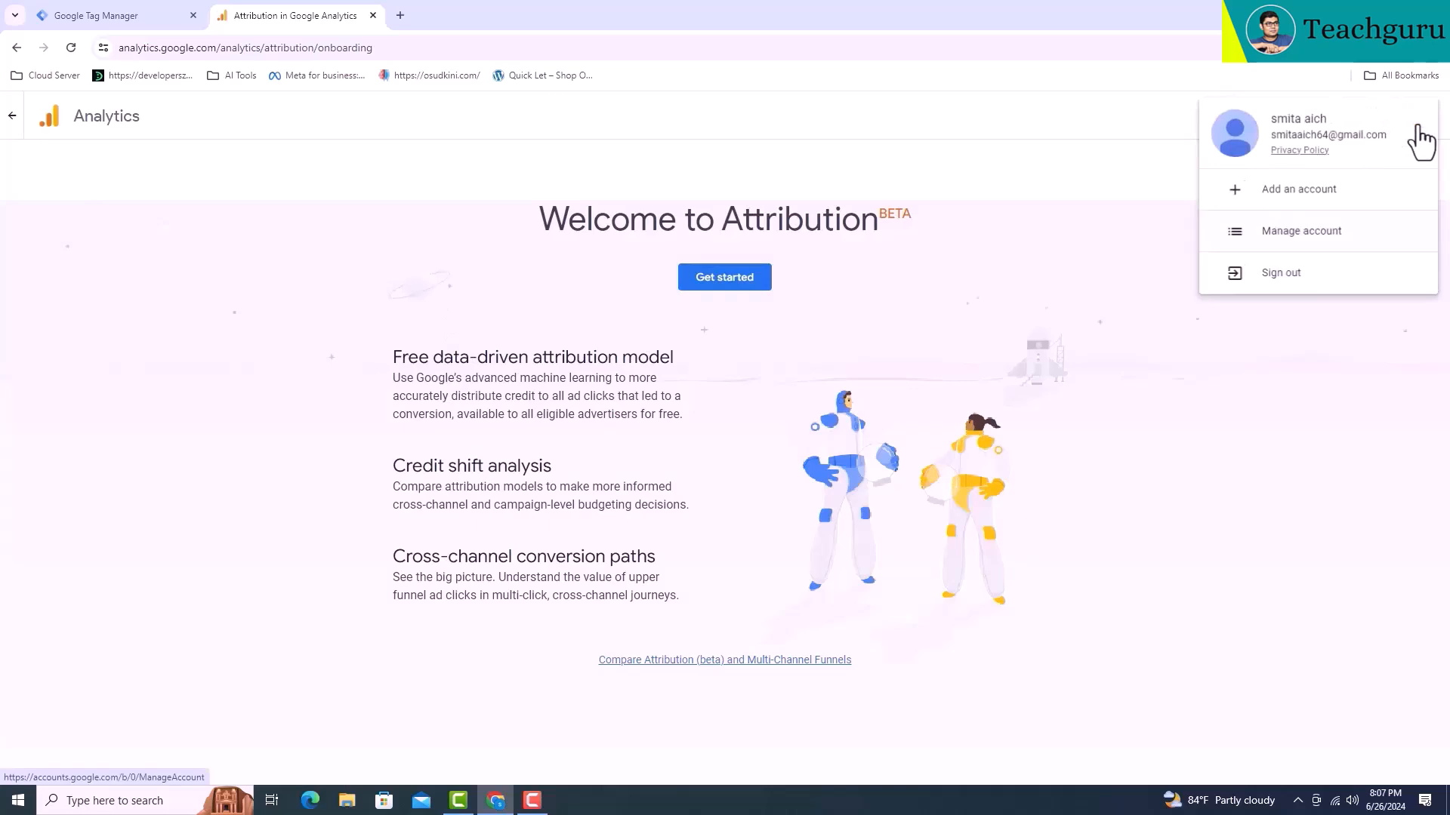
{"action": "left_click", "coordinate": [983, 182]}
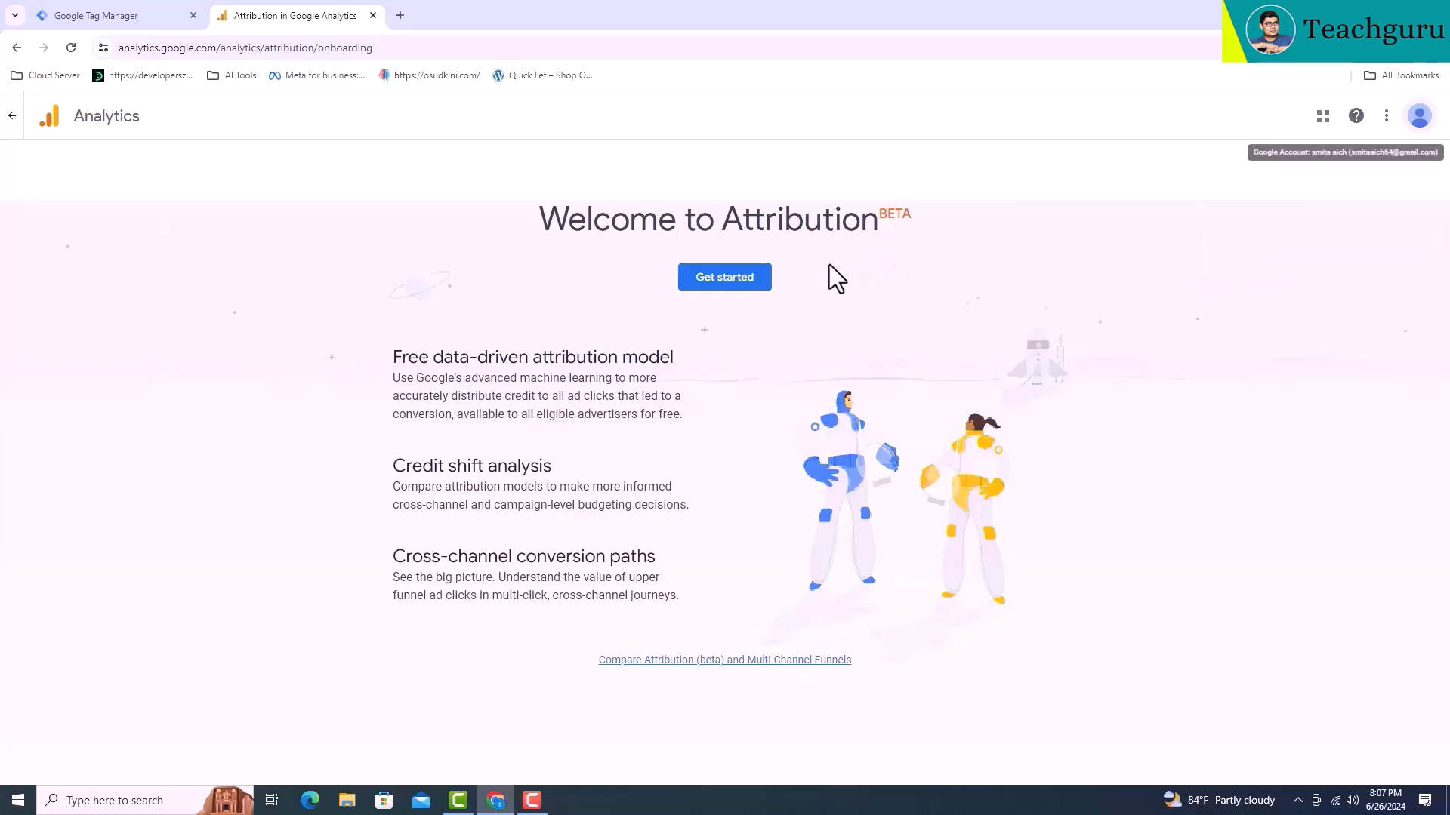
{"action": "left_click", "coordinate": [747, 284]}
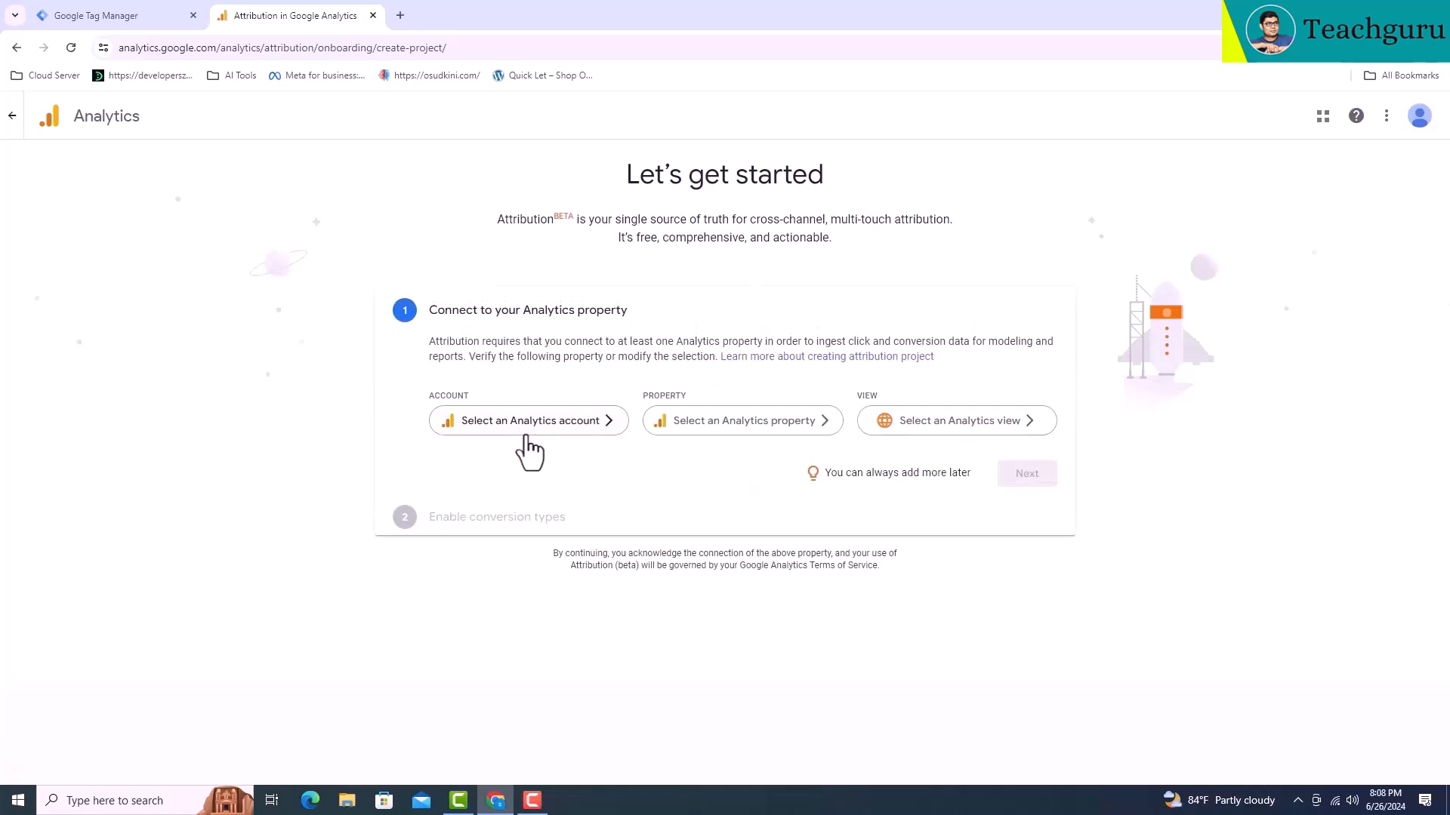
{"action": "left_click", "coordinate": [531, 432]}
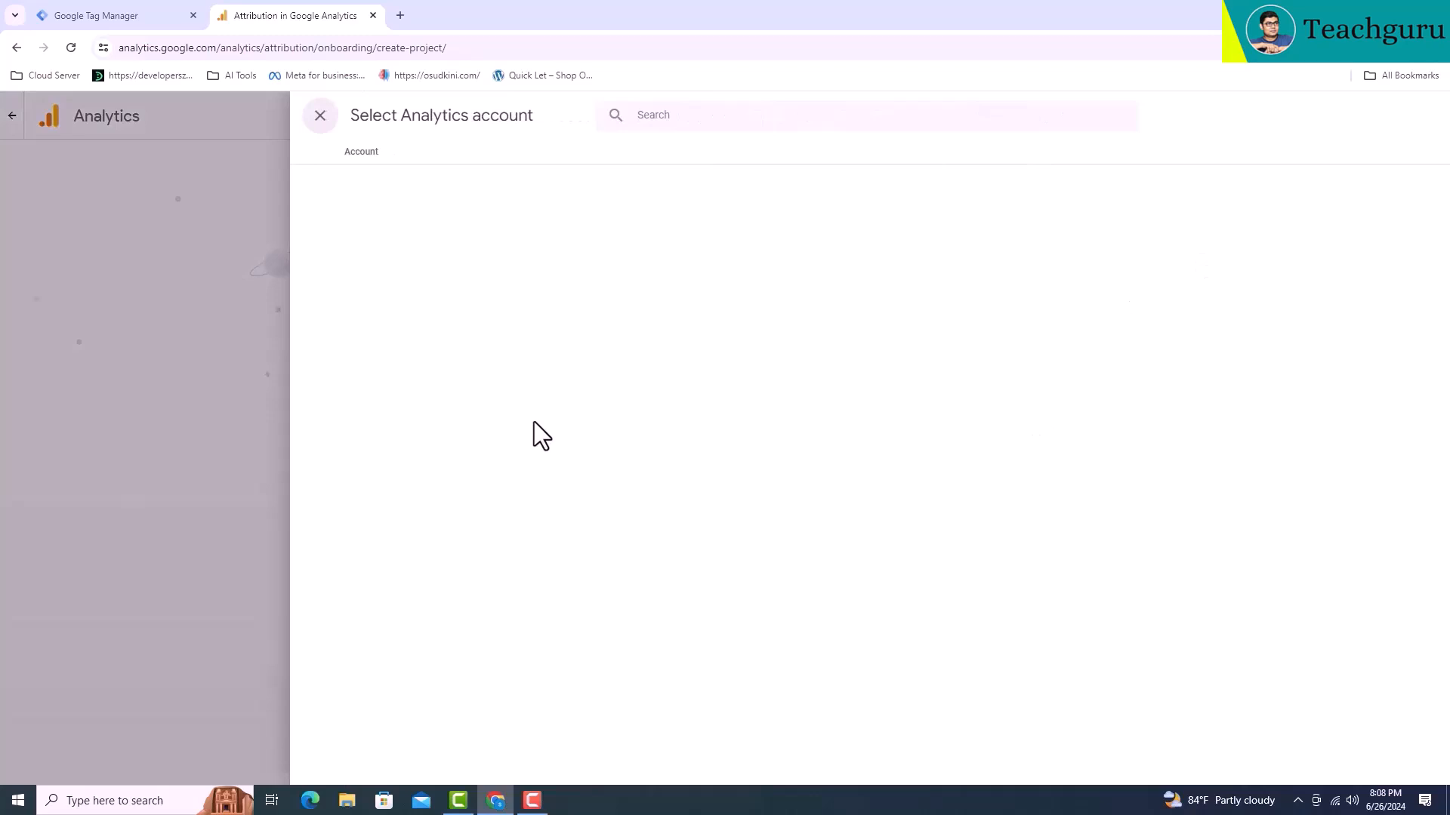
{"action": "left_click", "coordinate": [327, 121]}
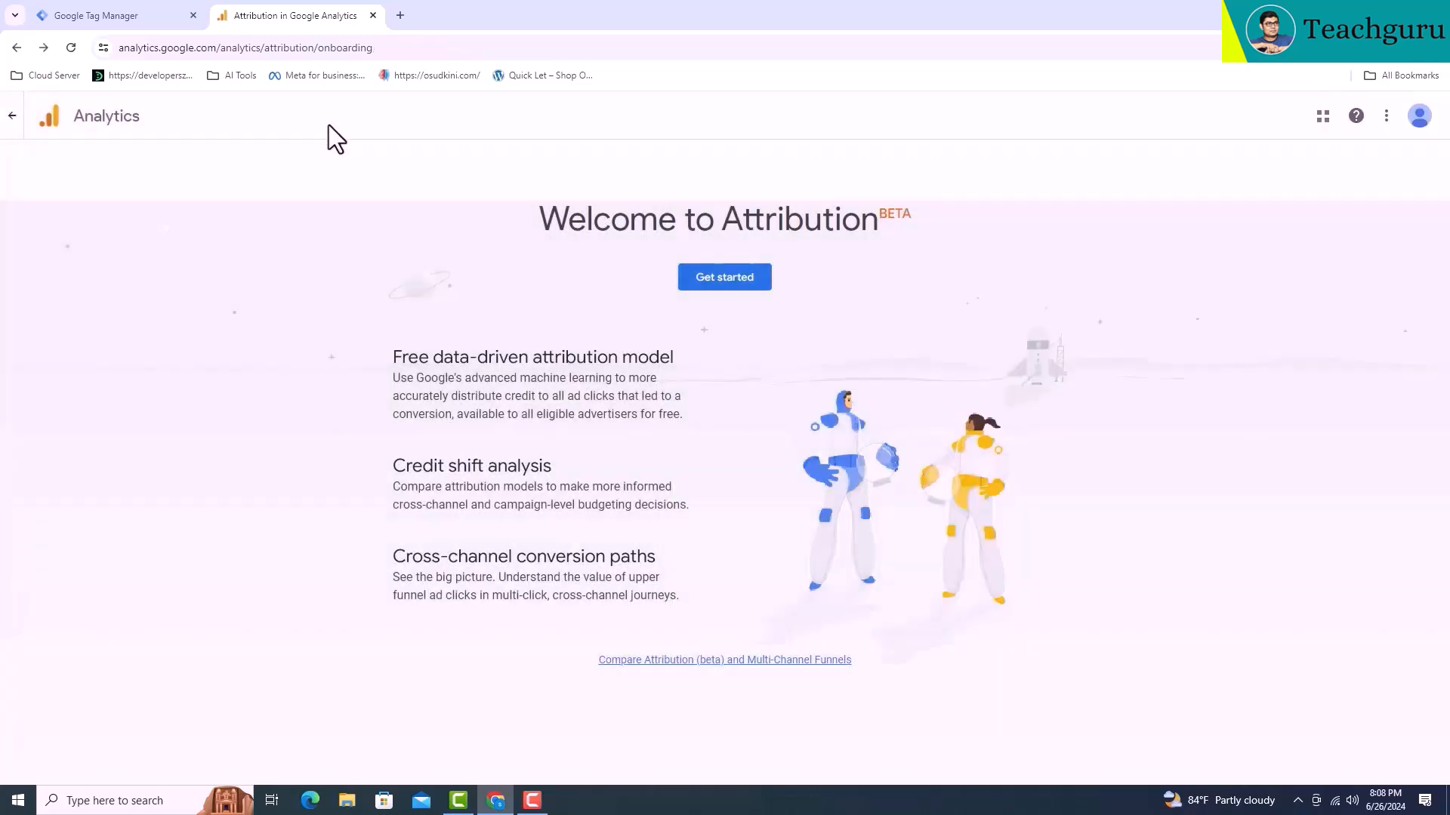
- Leave the Attribution pages for the main Google Analytics welcome page and start setting up measurement
{"action": "left_click", "coordinate": [12, 116]}
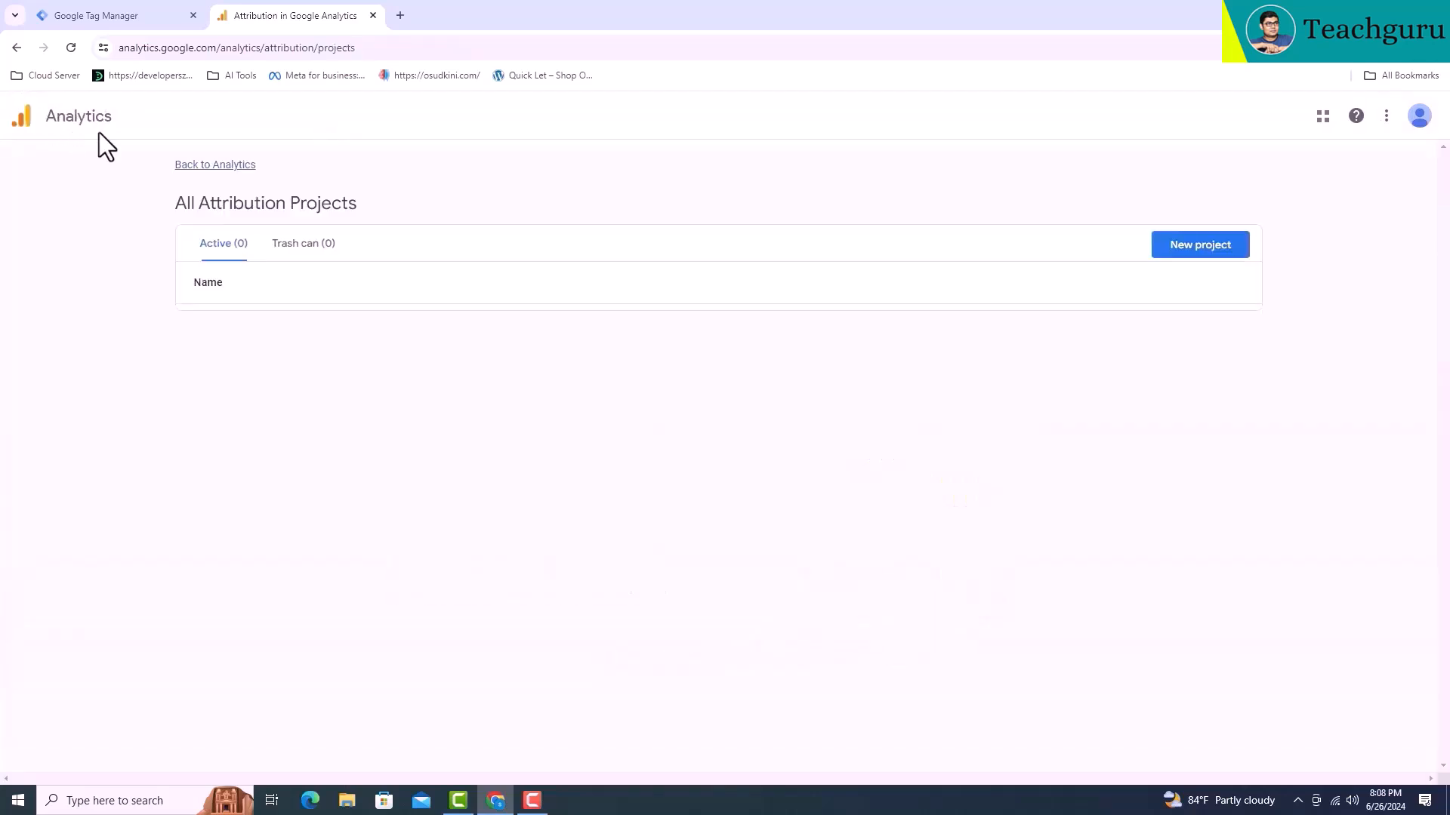
{"action": "left_click", "coordinate": [213, 166]}
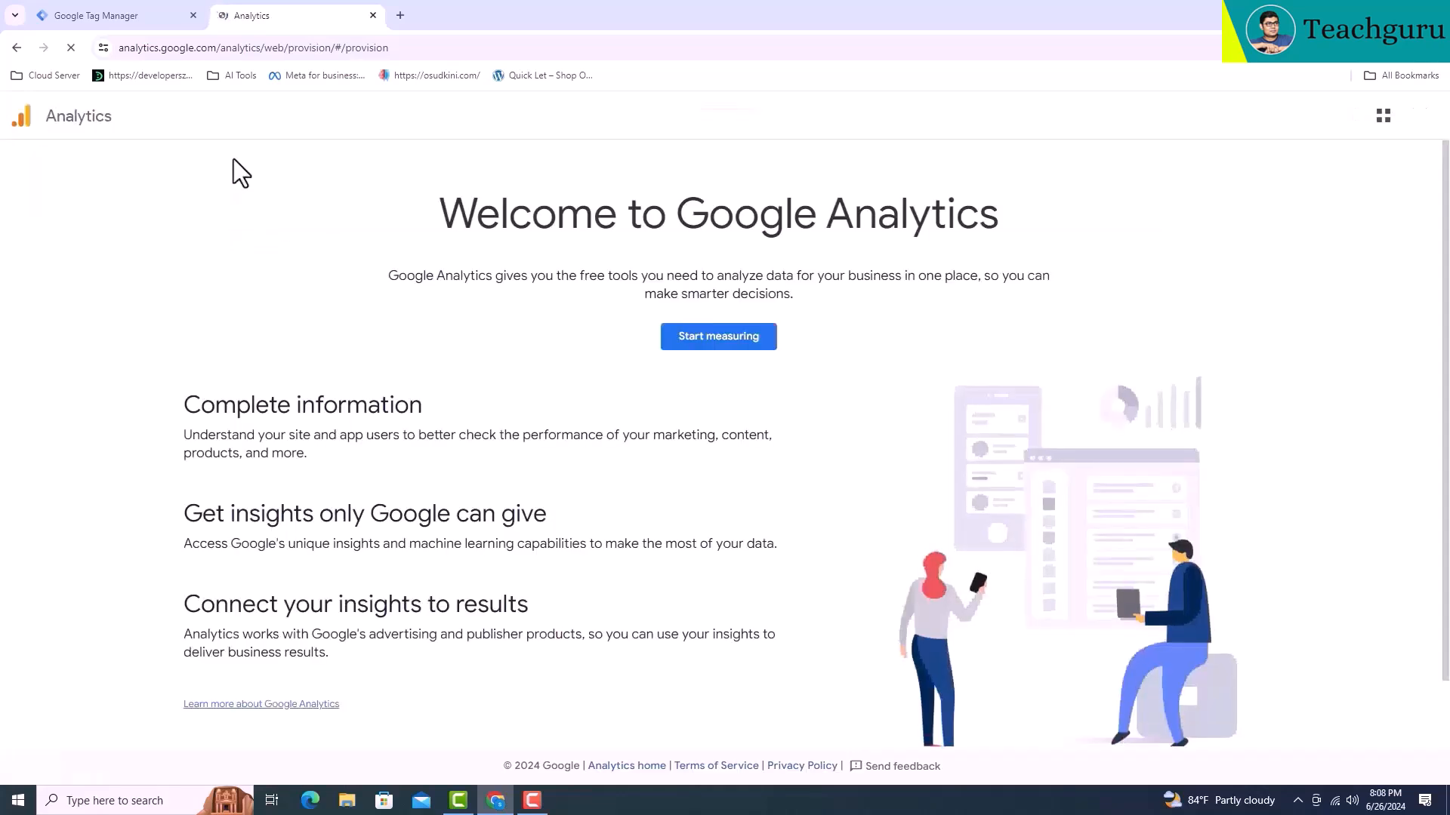
{"action": "left_click", "coordinate": [706, 341]}
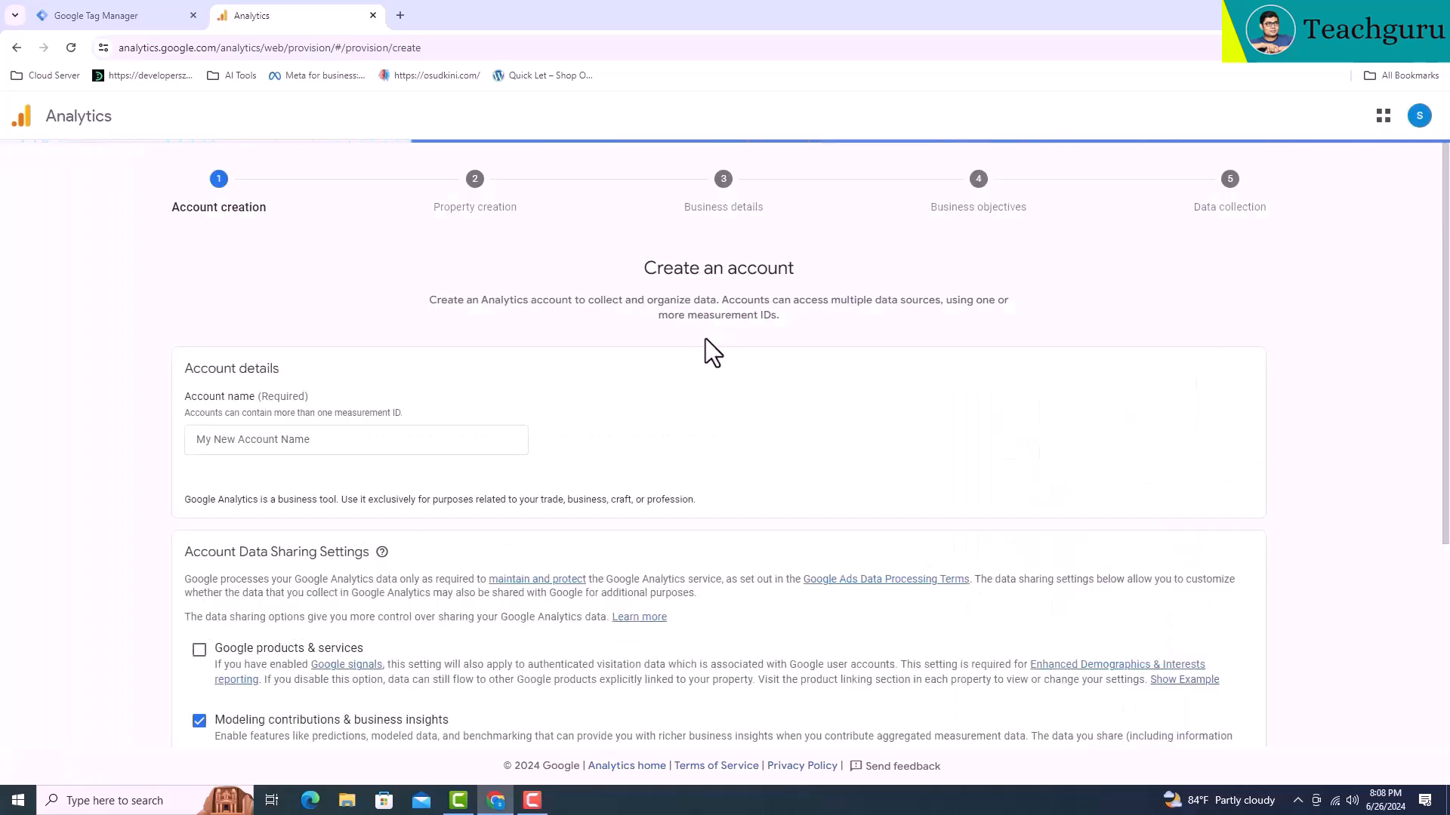
- Name the new Analytics account "Udemy Course - Organic Store" and continue to property creation
{"action": "scroll", "coordinate": [705, 340], "scroll_direction": "down", "scroll_amount": 2}
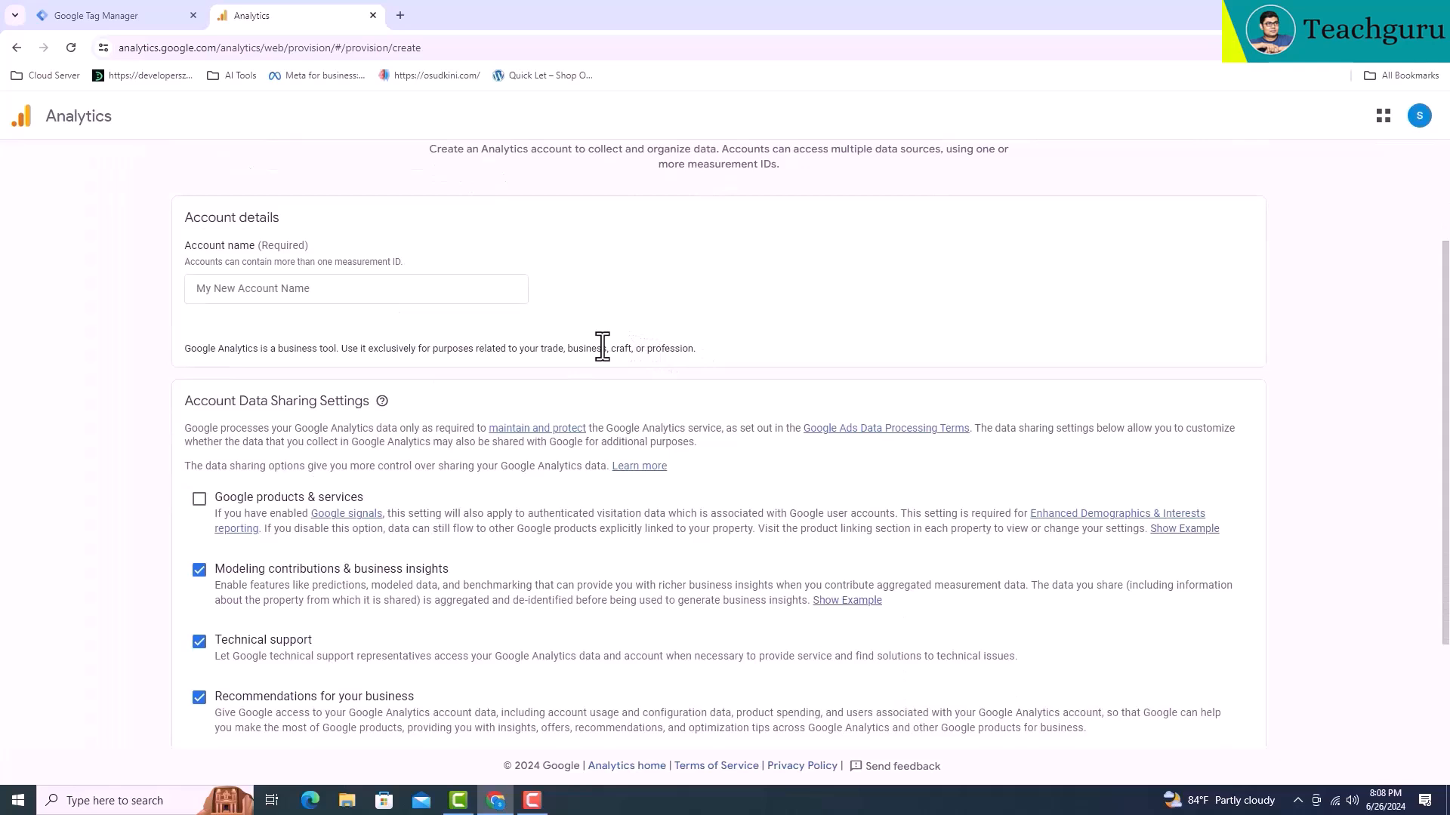
{"action": "left_click", "coordinate": [310, 291]}
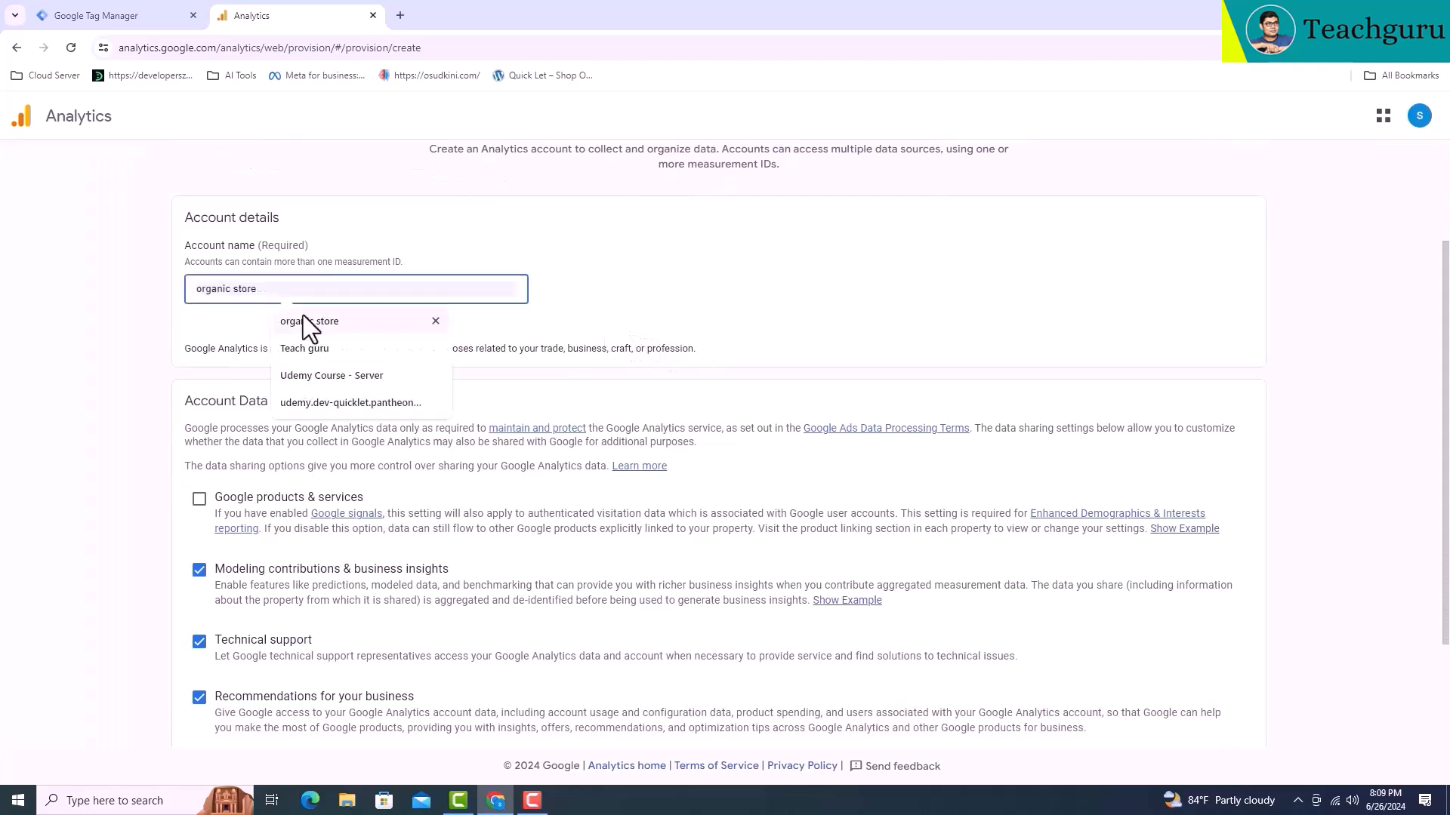
{"action": "left_click", "coordinate": [296, 366]}
{"action": "double_click", "coordinate": [287, 290]}
{"action": "key", "text": "BackSpace"}
{"action": "left_click", "coordinate": [301, 319]}
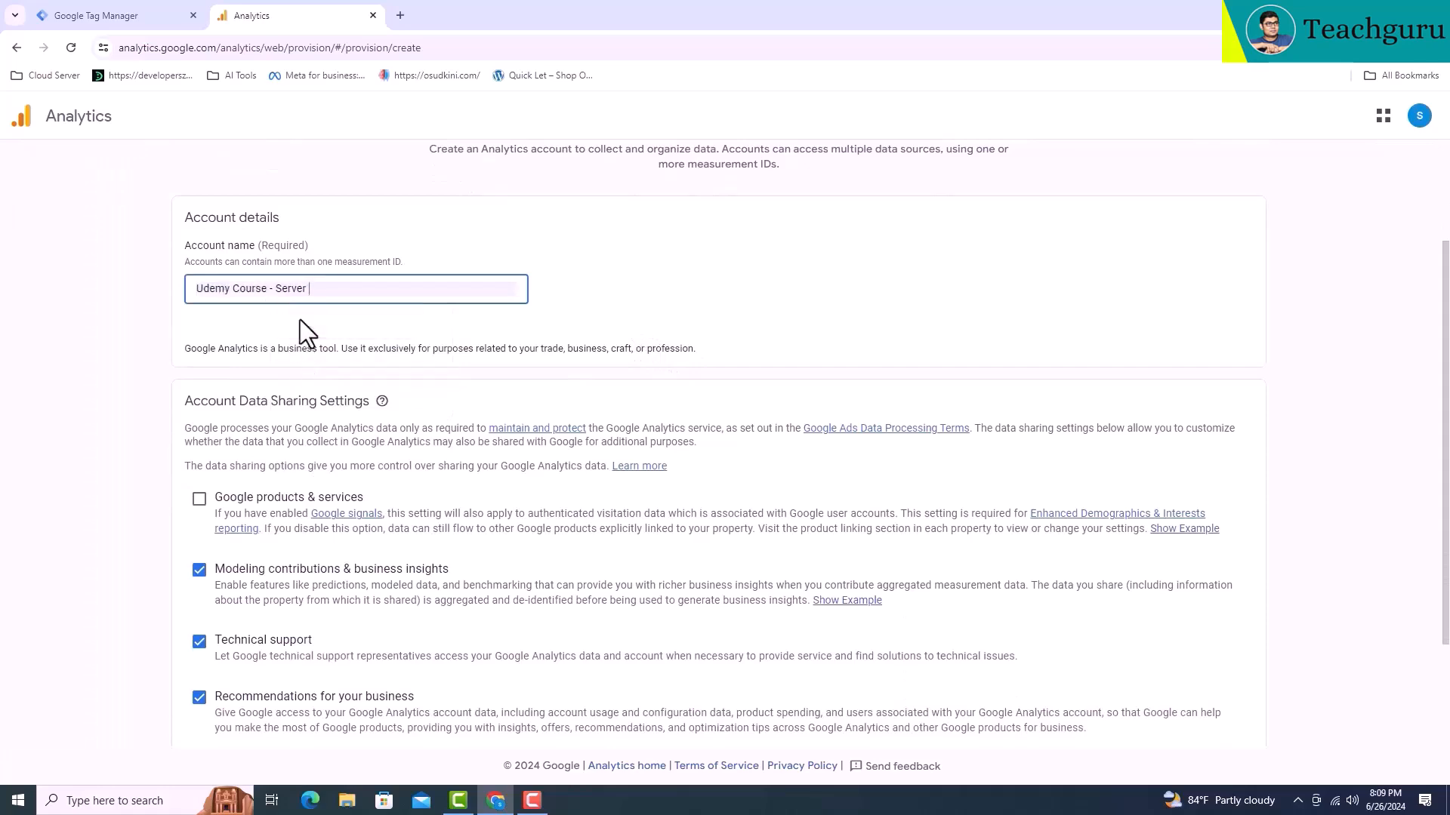
{"action": "double_click", "coordinate": [290, 291]}
{"action": "type", "text": "Organic Store"}
{"action": "scroll", "coordinate": [287, 308], "scroll_direction": "down", "scroll_amount": 1}
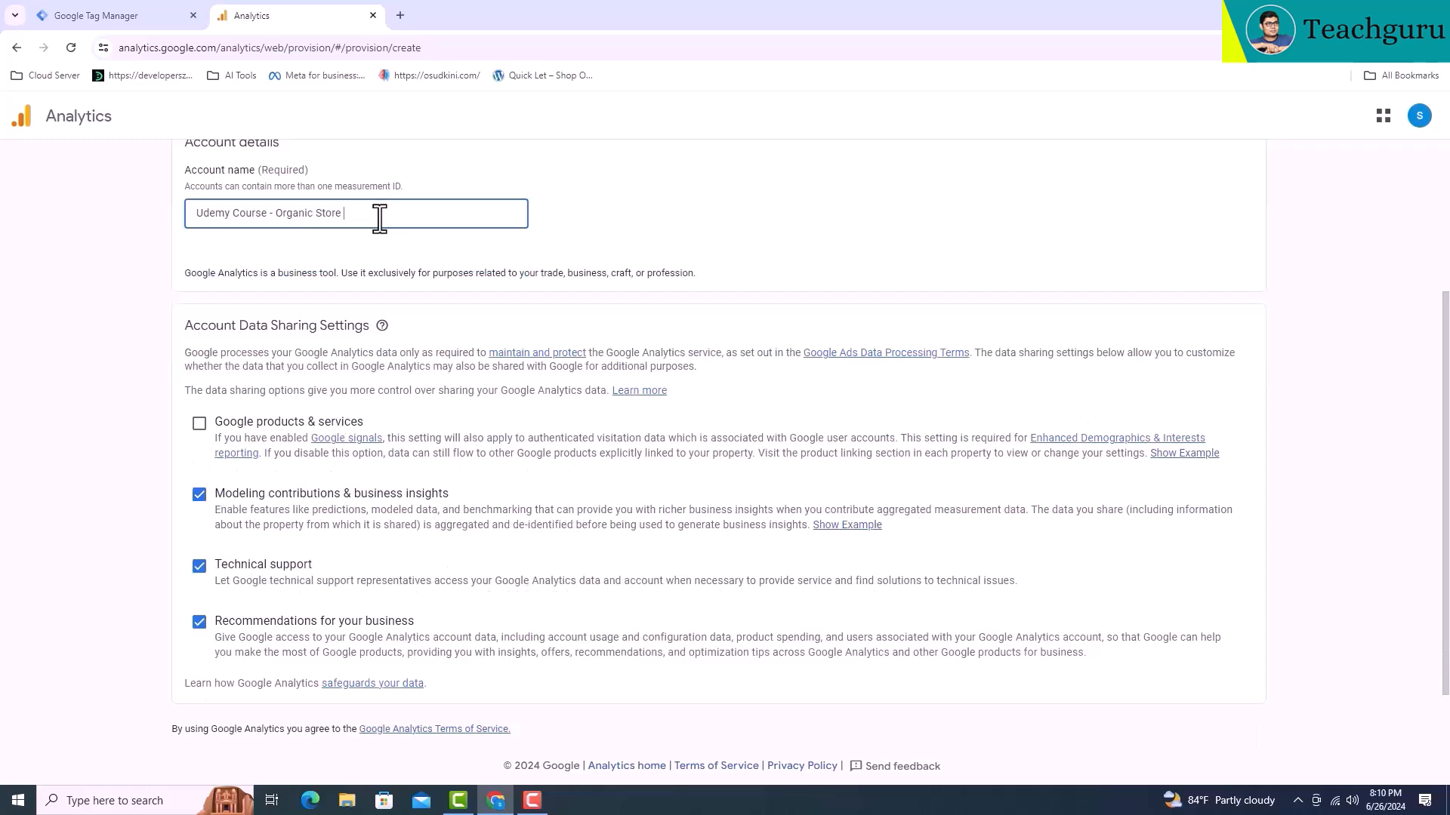
{"action": "scroll", "coordinate": [197, 710], "scroll_direction": "down", "scroll_amount": 1}
{"action": "left_click", "coordinate": [198, 702]}
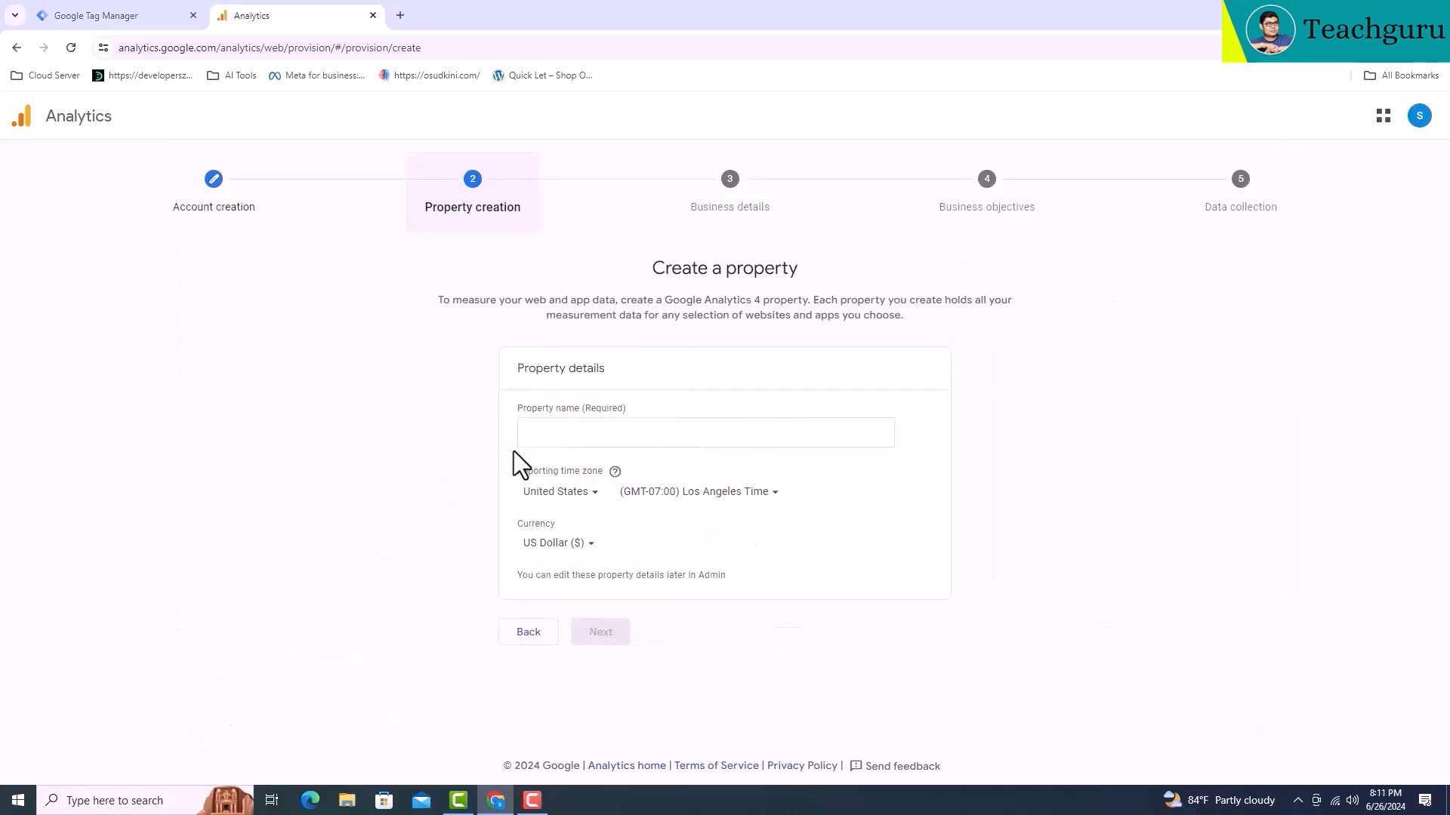
- Name the new property "Organic Store"
{"action": "left_click", "coordinate": [540, 437]}
{"action": "type", "text": "Organic"}
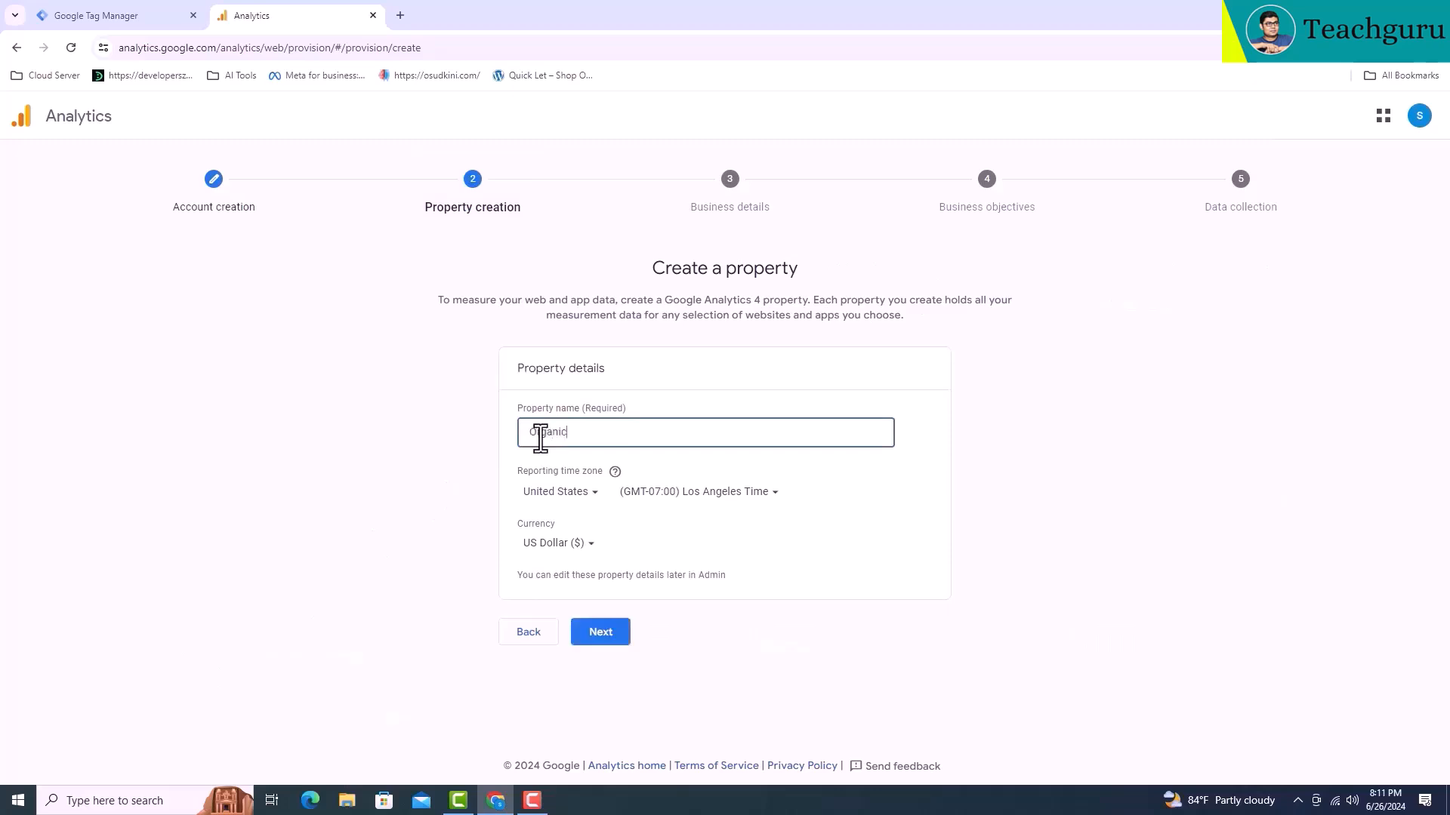
{"action": "type", "text": " Store"}
- Look through the reporting countries, time zones and currencies available for the property
{"action": "left_click", "coordinate": [596, 494]}
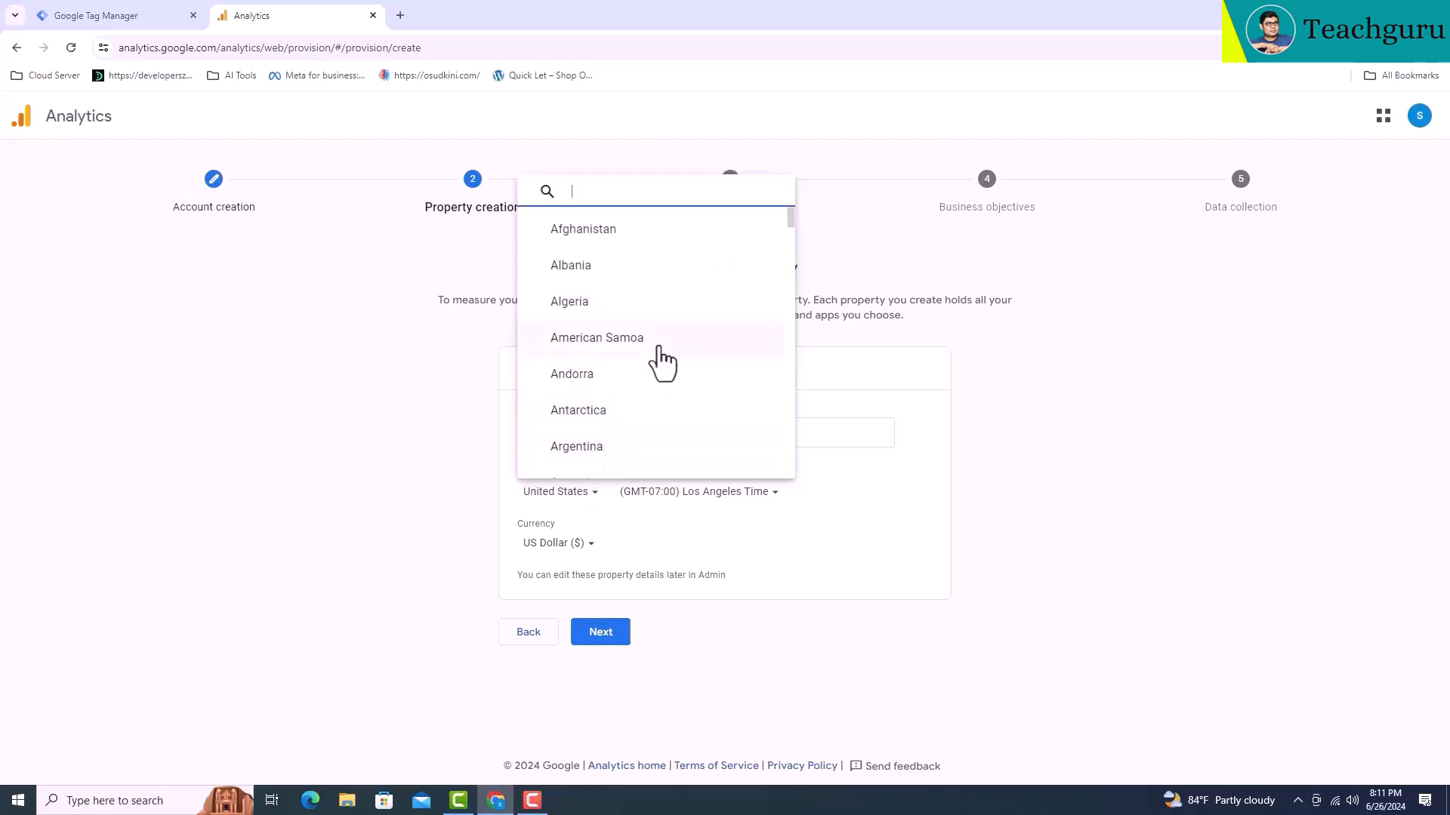
{"action": "key", "text": "Escape"}
{"action": "left_click", "coordinate": [768, 497]}
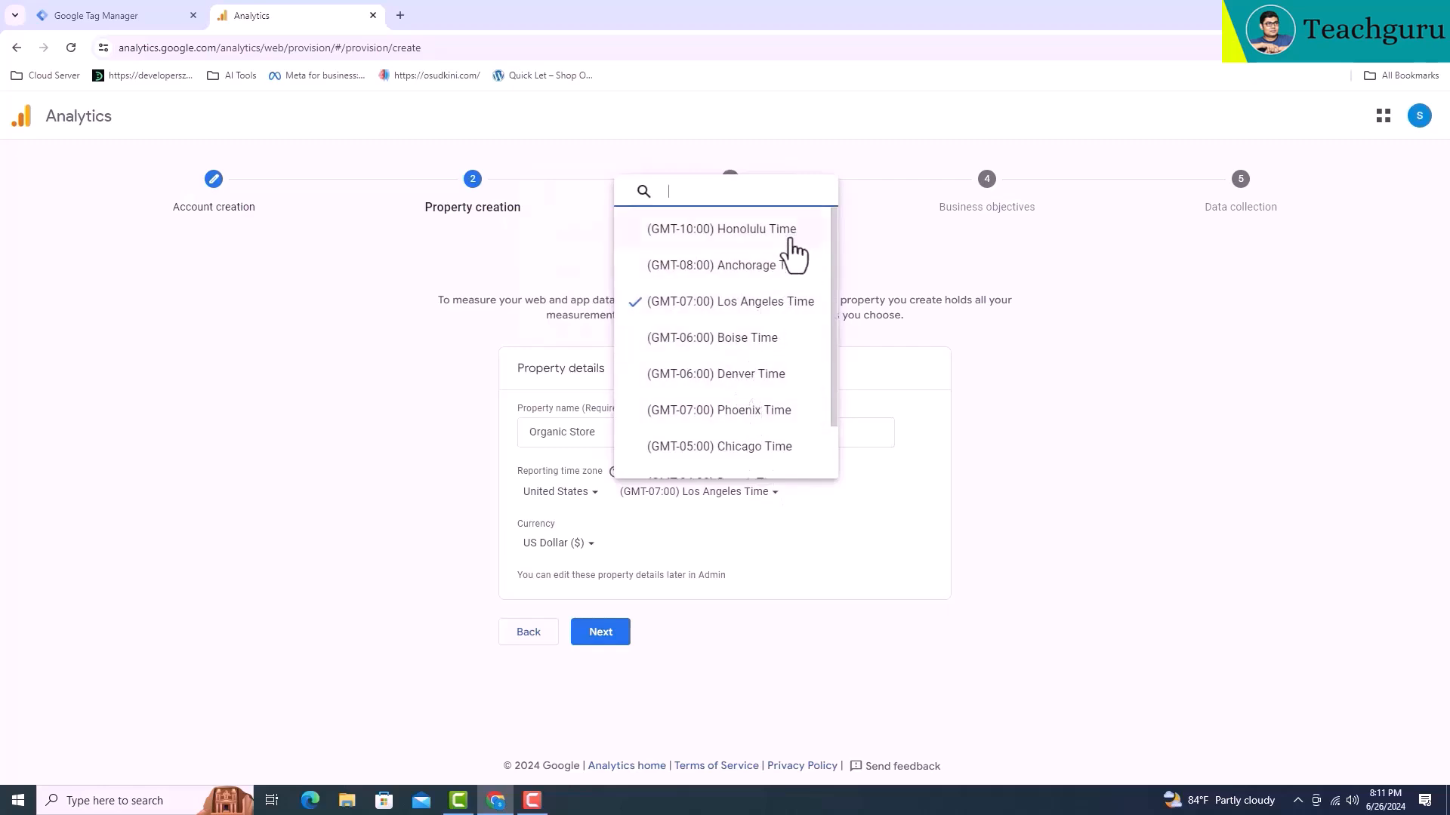
{"action": "scroll", "coordinate": [793, 261], "scroll_direction": "down", "scroll_amount": 1}
{"action": "scroll", "coordinate": [755, 317], "scroll_direction": "up", "scroll_amount": 1}
{"action": "left_click", "coordinate": [521, 514]}
{"action": "left_click", "coordinate": [577, 544]}
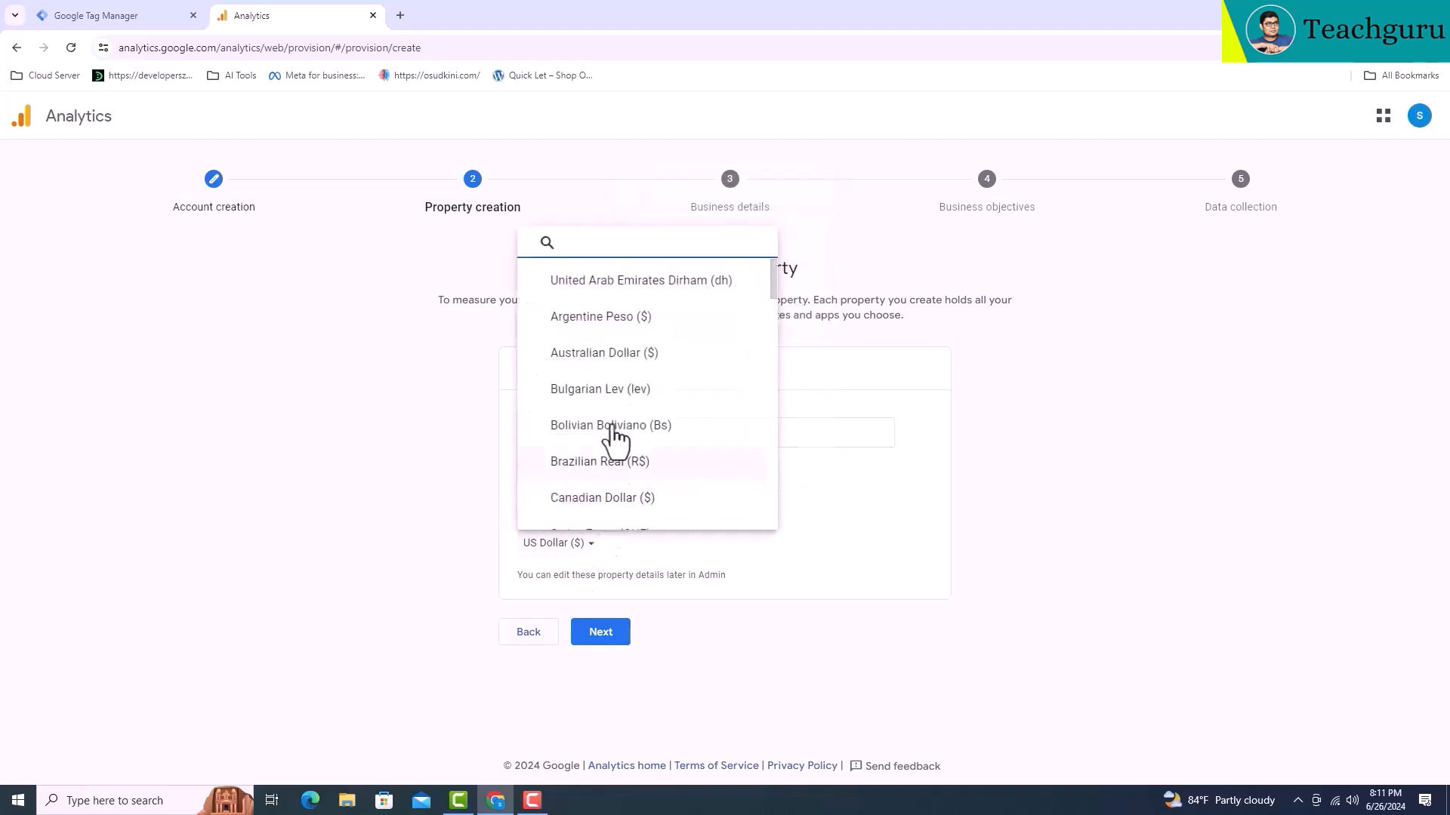
{"action": "scroll", "coordinate": [647, 337], "scroll_direction": "down", "scroll_amount": 2}
{"action": "scroll", "coordinate": [644, 331], "scroll_direction": "down", "scroll_amount": 3}
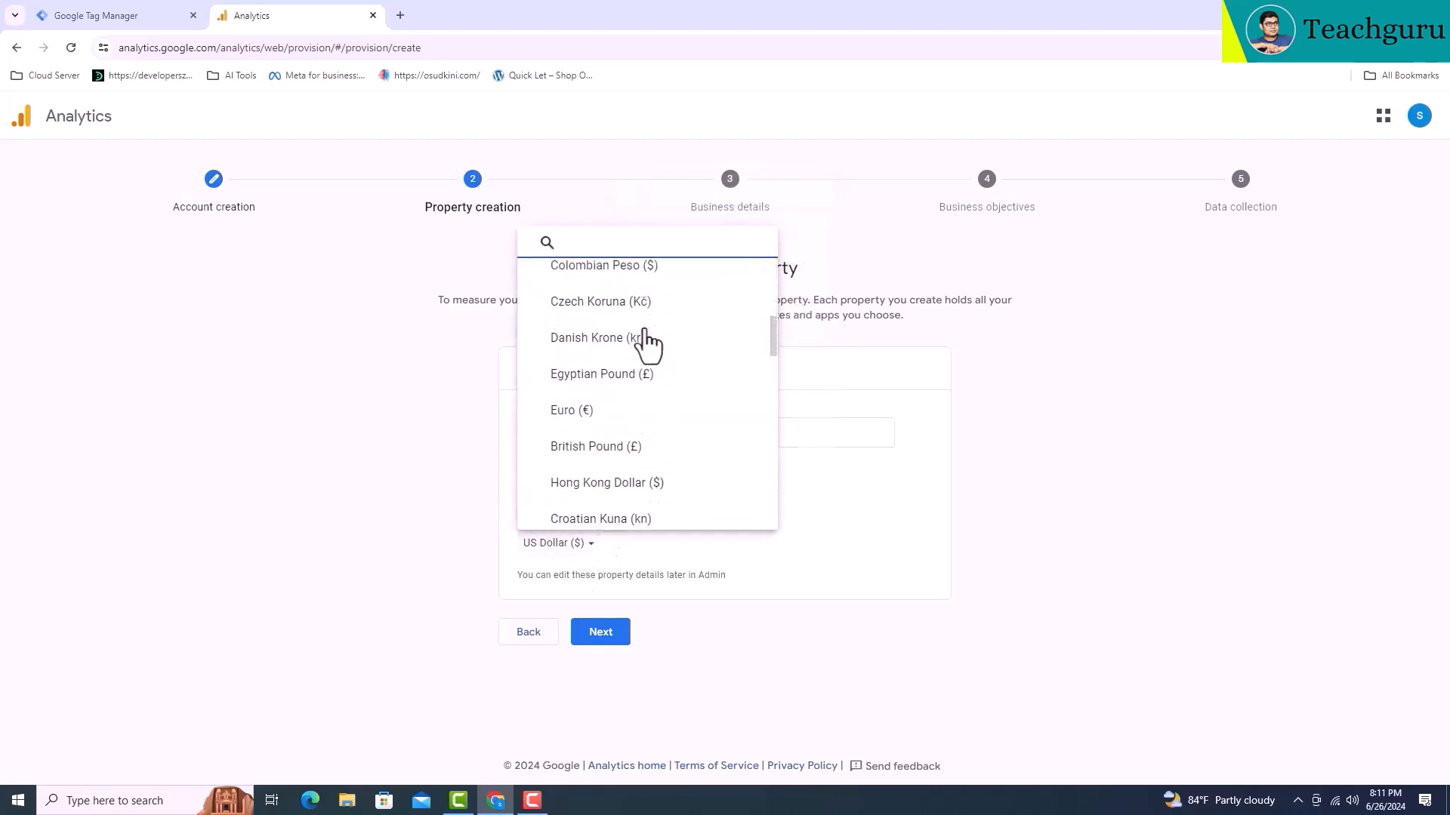
{"action": "scroll", "coordinate": [644, 331], "scroll_direction": "up", "scroll_amount": 1}
{"action": "left_click", "coordinate": [497, 302]}
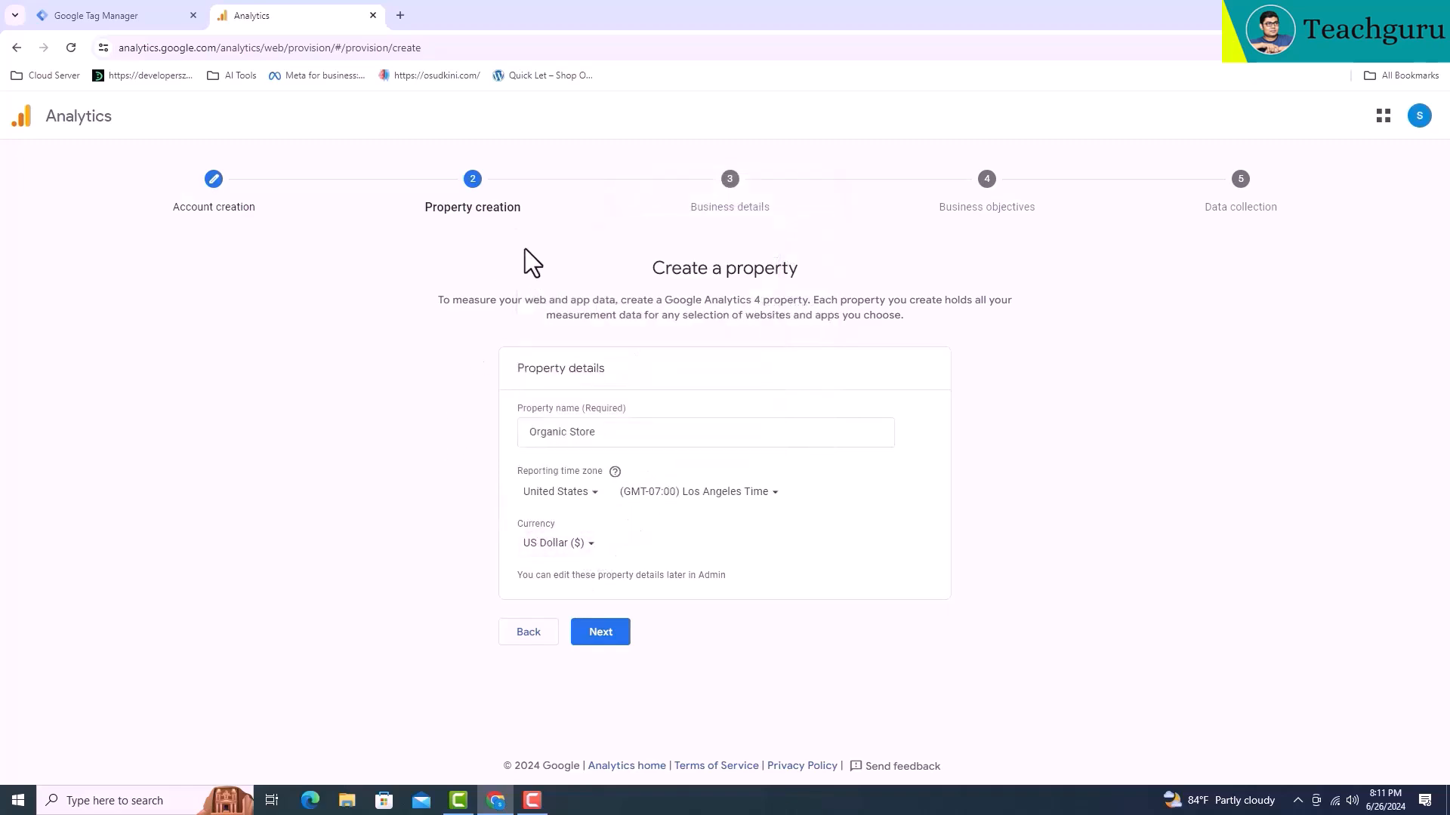
- Open the Quick Let store website in a separate tab, review its homepage, and return to the Analytics property setup
{"action": "left_click", "coordinate": [400, 15]}
{"action": "left_click", "coordinate": [499, 73]}
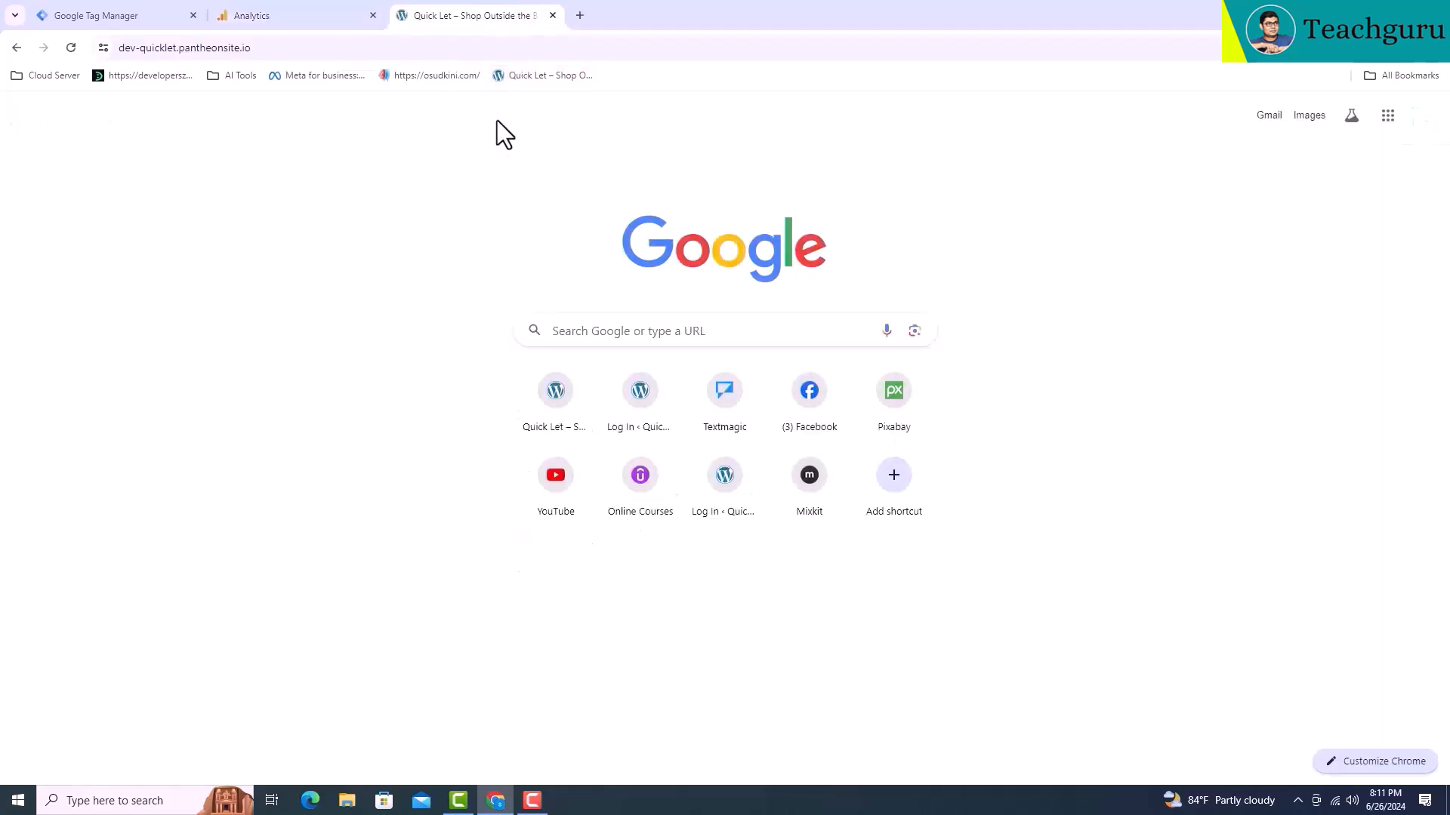
{"action": "scroll", "coordinate": [589, 128], "scroll_direction": "down", "scroll_amount": 8}
{"action": "scroll", "coordinate": [613, 229], "scroll_direction": "down", "scroll_amount": 10}
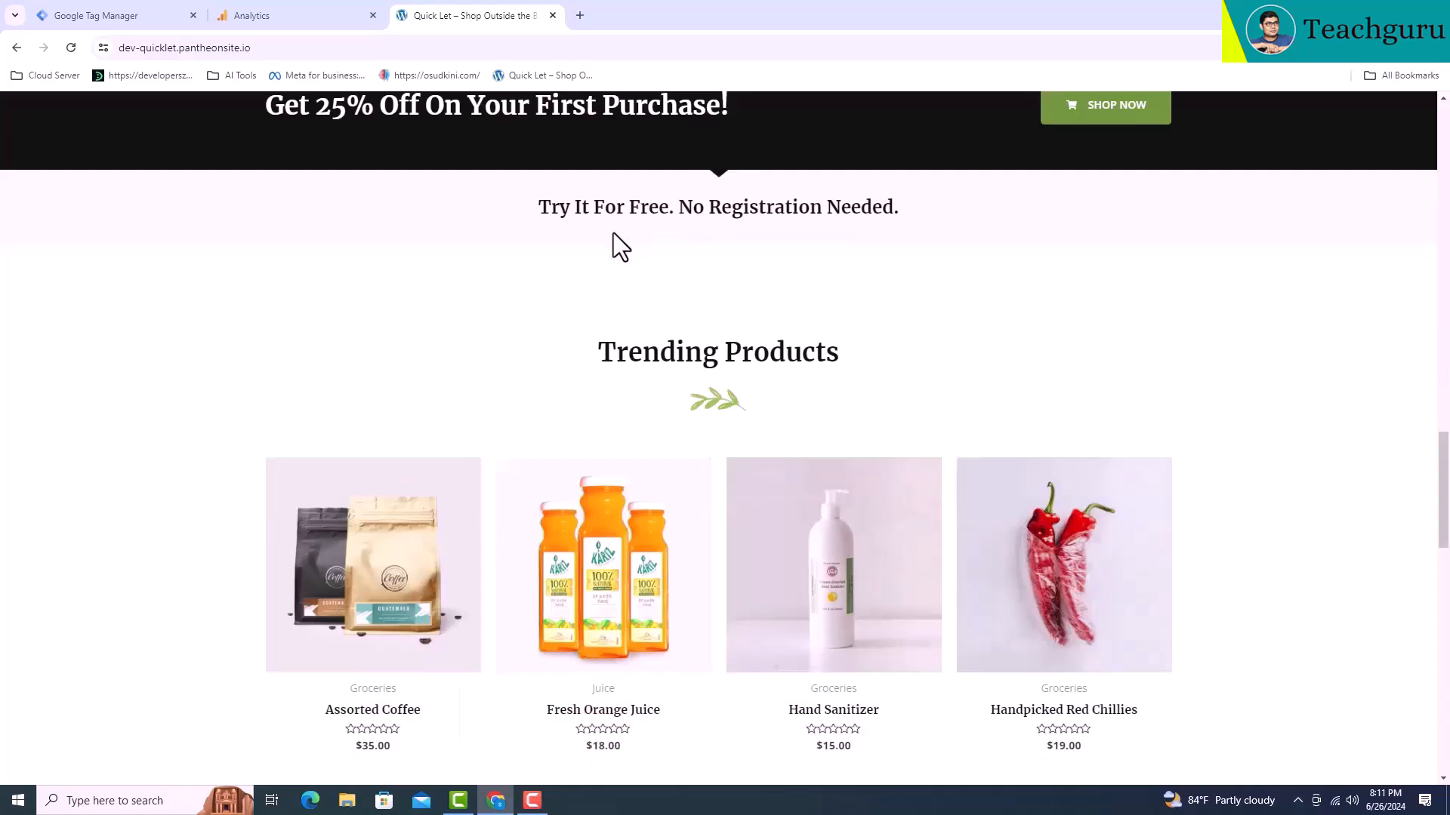
{"action": "scroll", "coordinate": [613, 232], "scroll_direction": "down", "scroll_amount": 10}
{"action": "scroll", "coordinate": [613, 249], "scroll_direction": "up", "scroll_amount": 11}
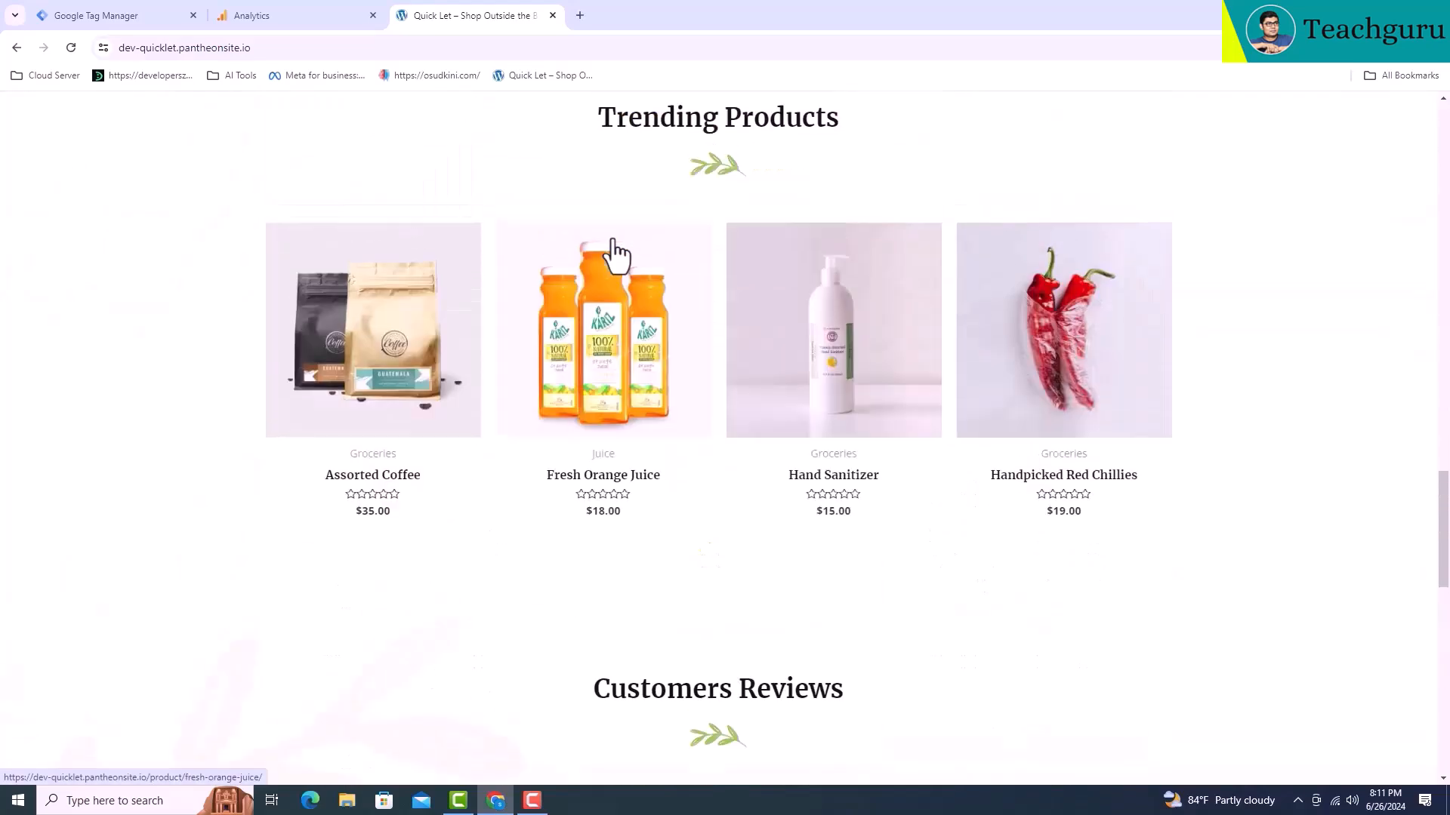
{"action": "scroll", "coordinate": [455, 399], "scroll_direction": "up", "scroll_amount": 10}
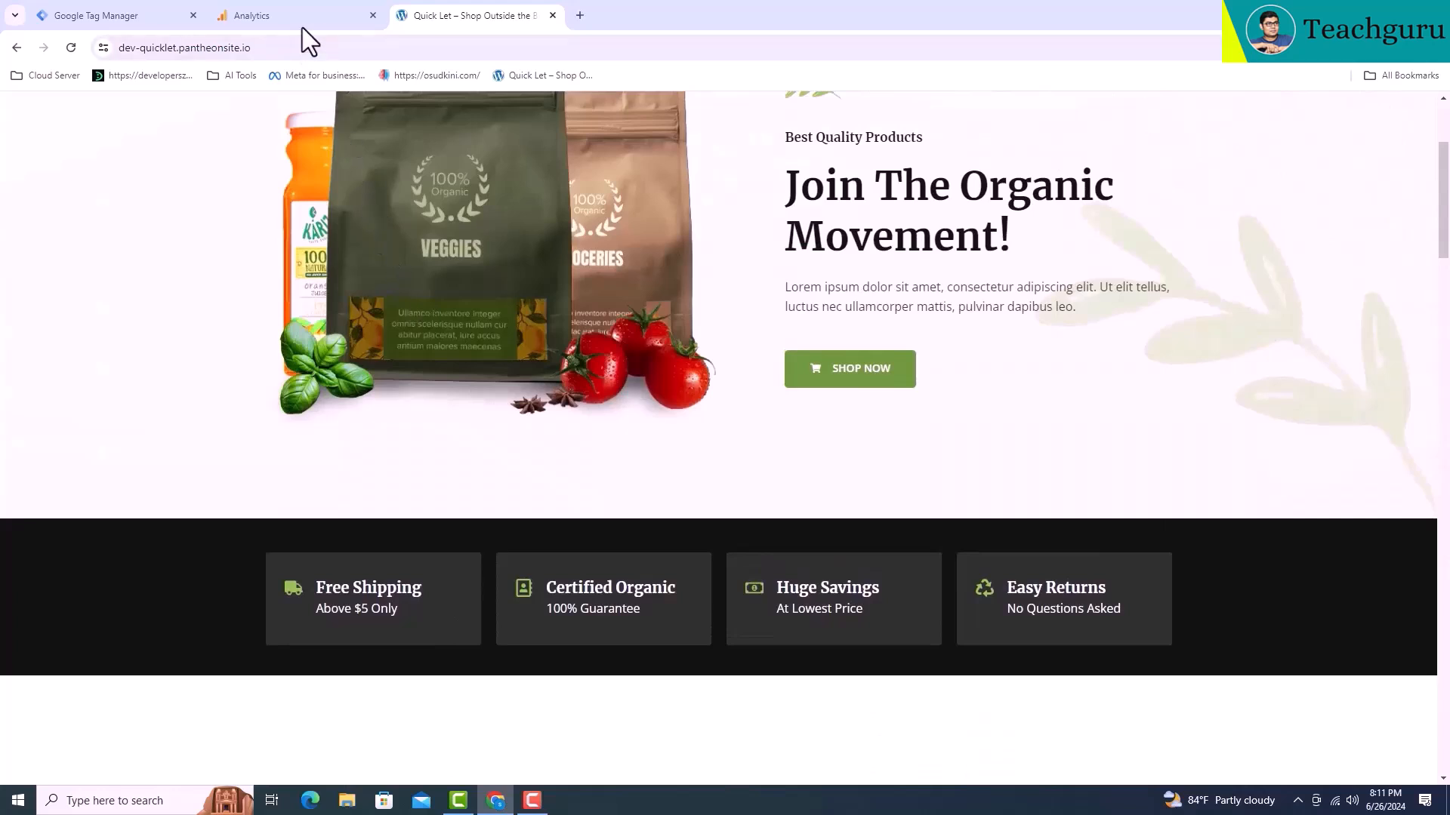
{"action": "left_click", "coordinate": [302, 16]}
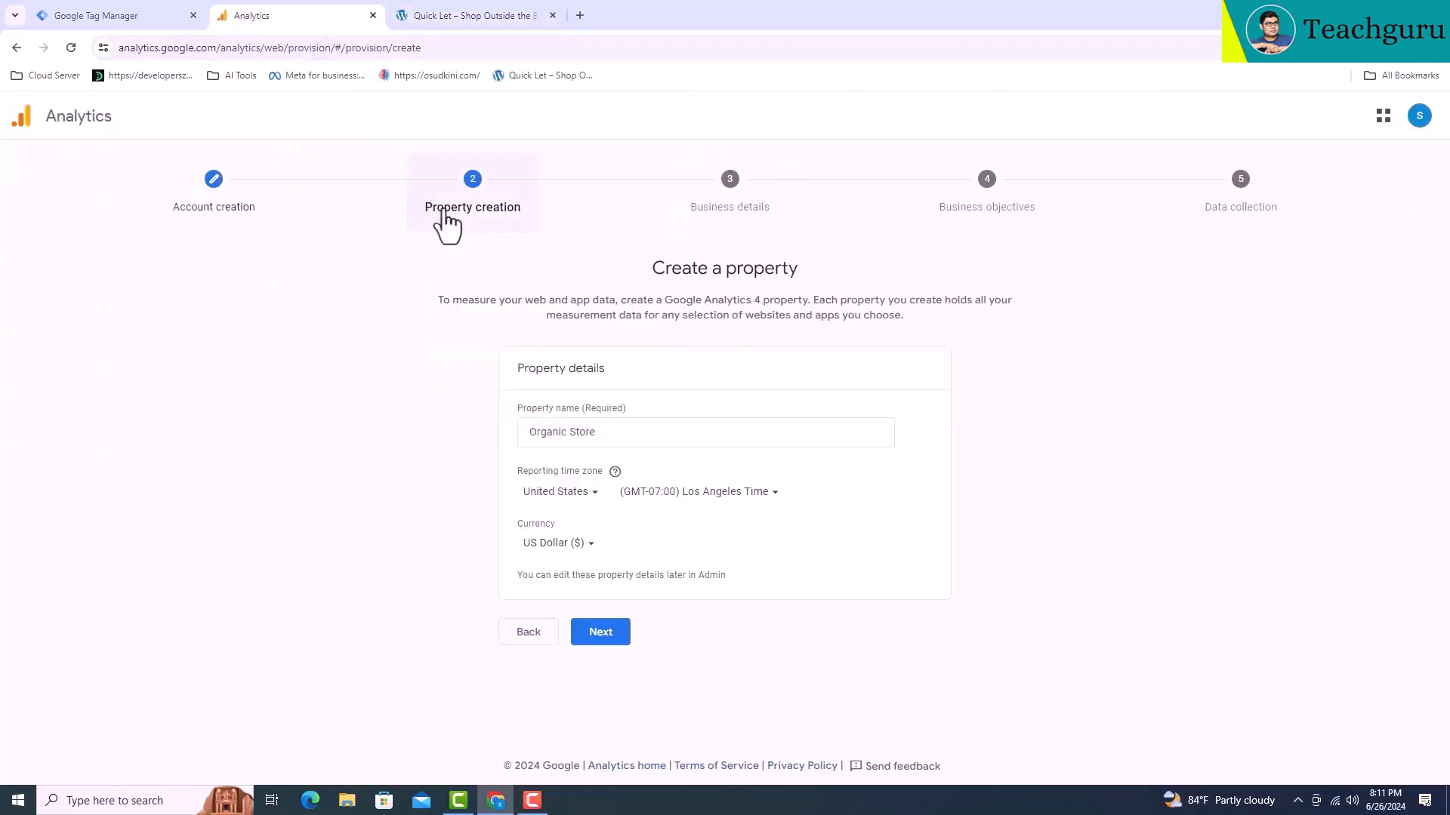
- Submit the property details, describe the business as Business & Industrial with size Small - 1 to 10 employees, and continue to the objectives
{"action": "left_click", "coordinate": [614, 632]}
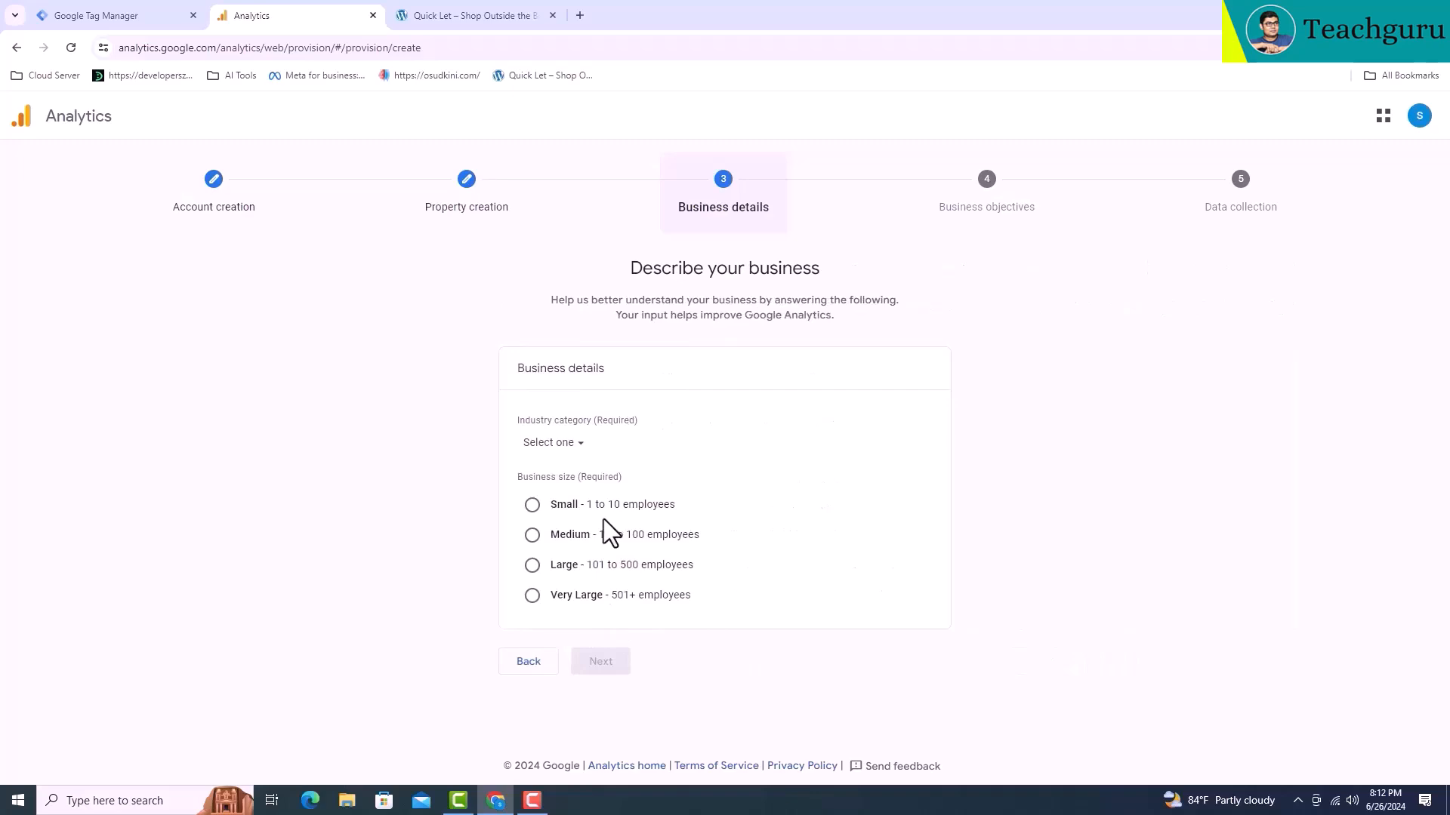
{"action": "left_click", "coordinate": [581, 449]}
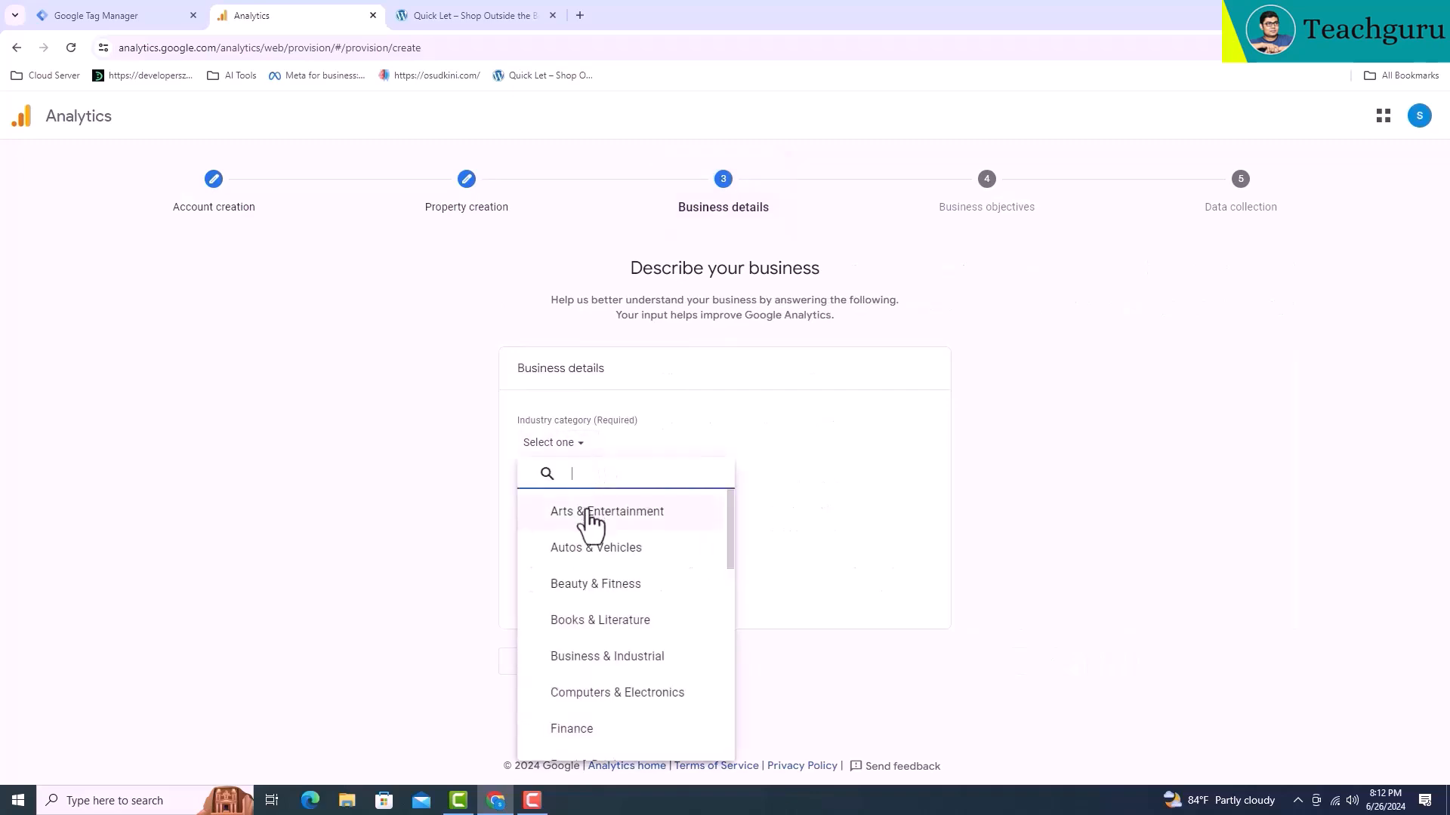
{"action": "scroll", "coordinate": [627, 559], "scroll_direction": "down", "scroll_amount": 5}
{"action": "scroll", "coordinate": [626, 559], "scroll_direction": "up", "scroll_amount": 2}
{"action": "scroll", "coordinate": [627, 558], "scroll_direction": "up", "scroll_amount": 2}
{"action": "left_click", "coordinate": [611, 540]}
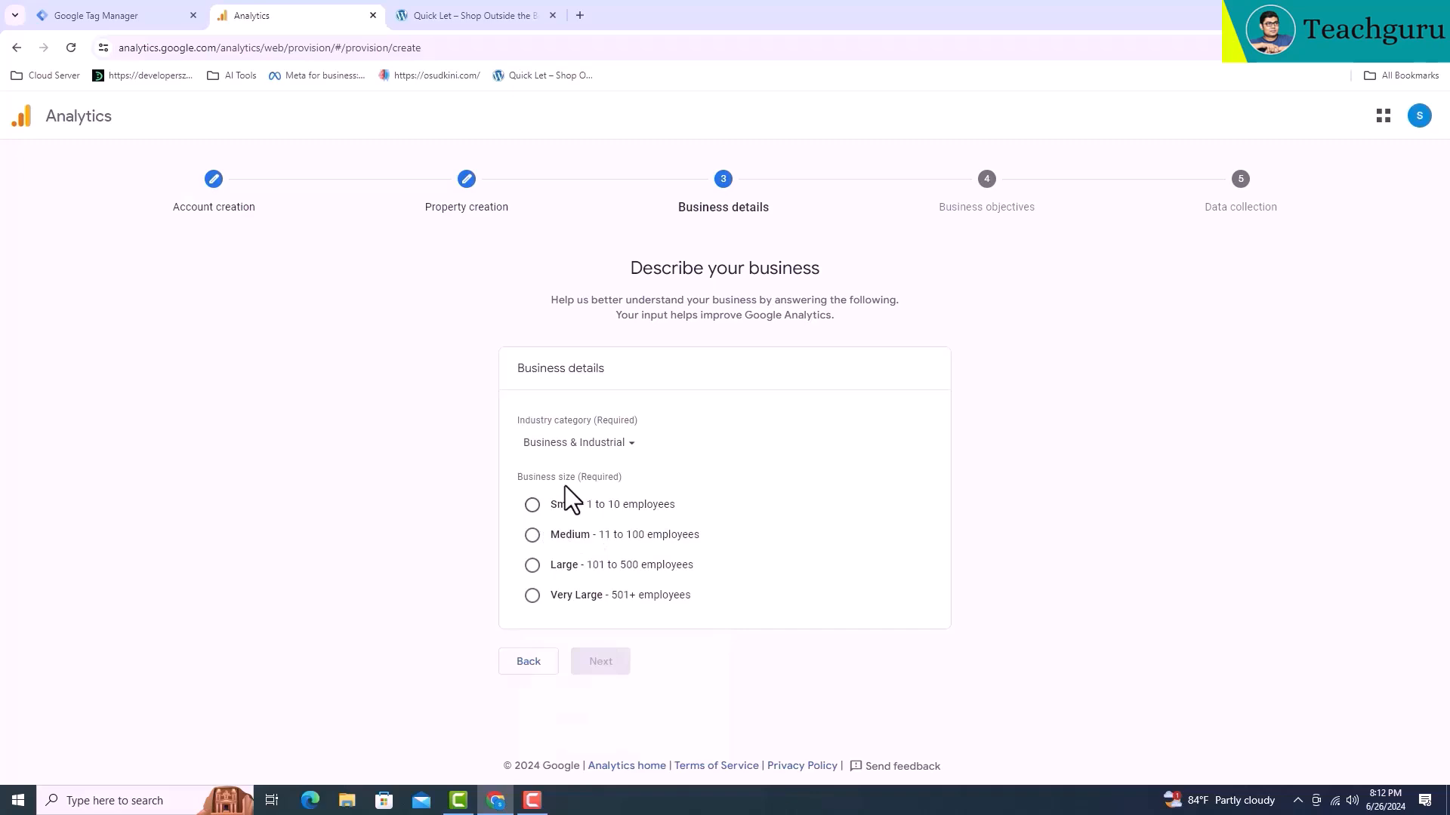
{"action": "left_click", "coordinate": [533, 505]}
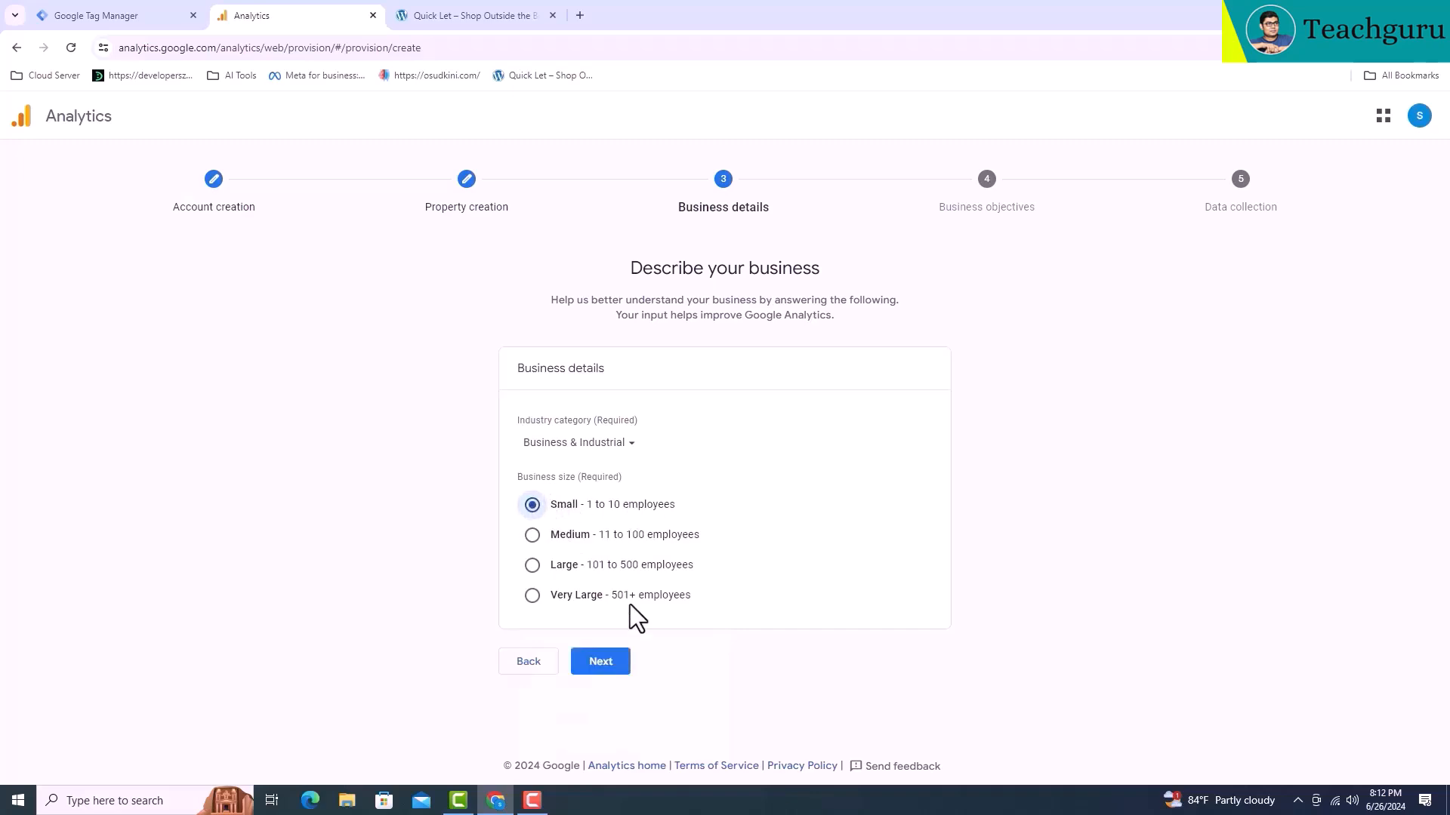
{"action": "left_click", "coordinate": [604, 666]}
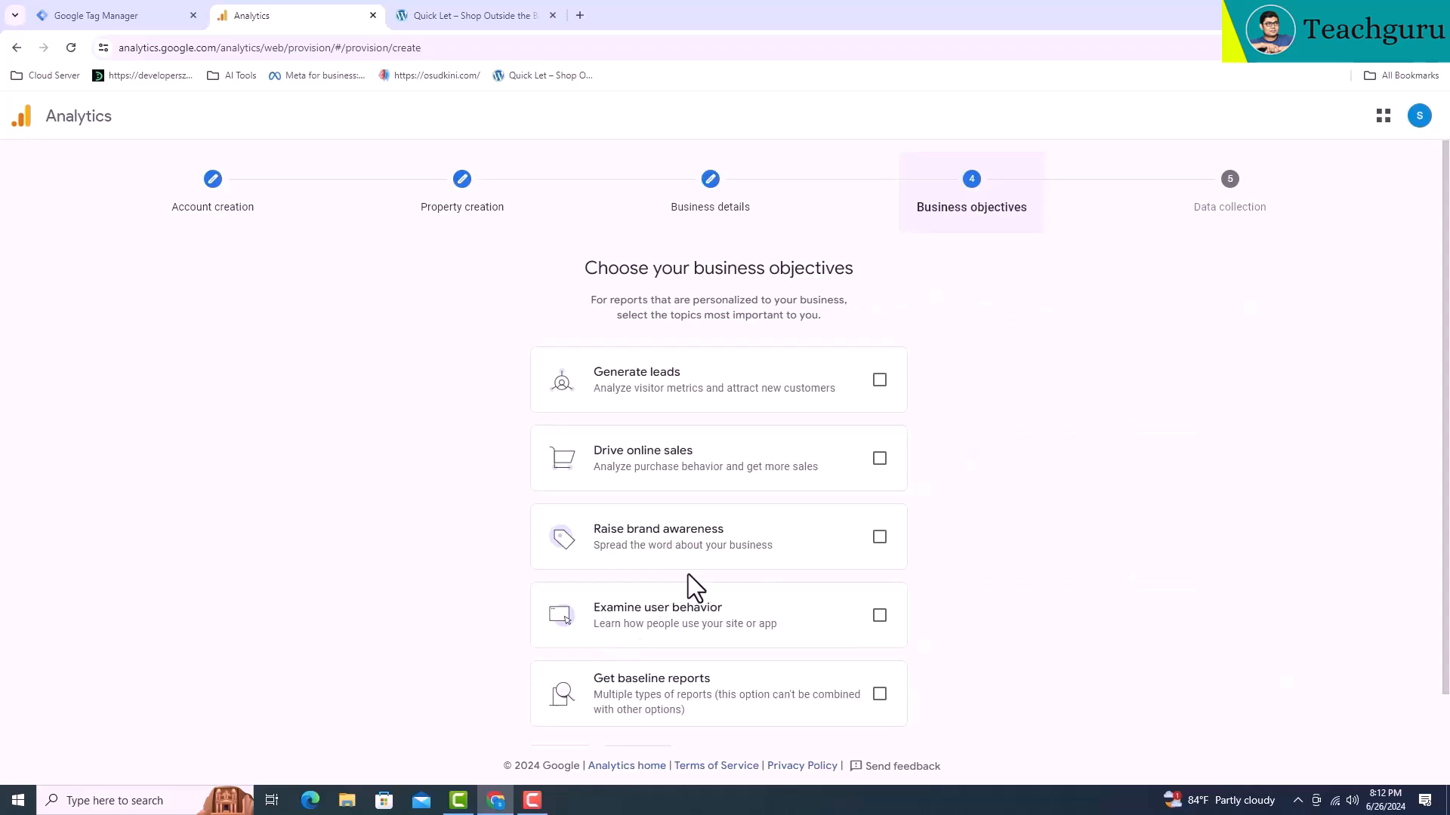
- Choose Drive online sales as the business objective and submit the creation of the account and property
{"action": "left_click", "coordinate": [880, 461]}
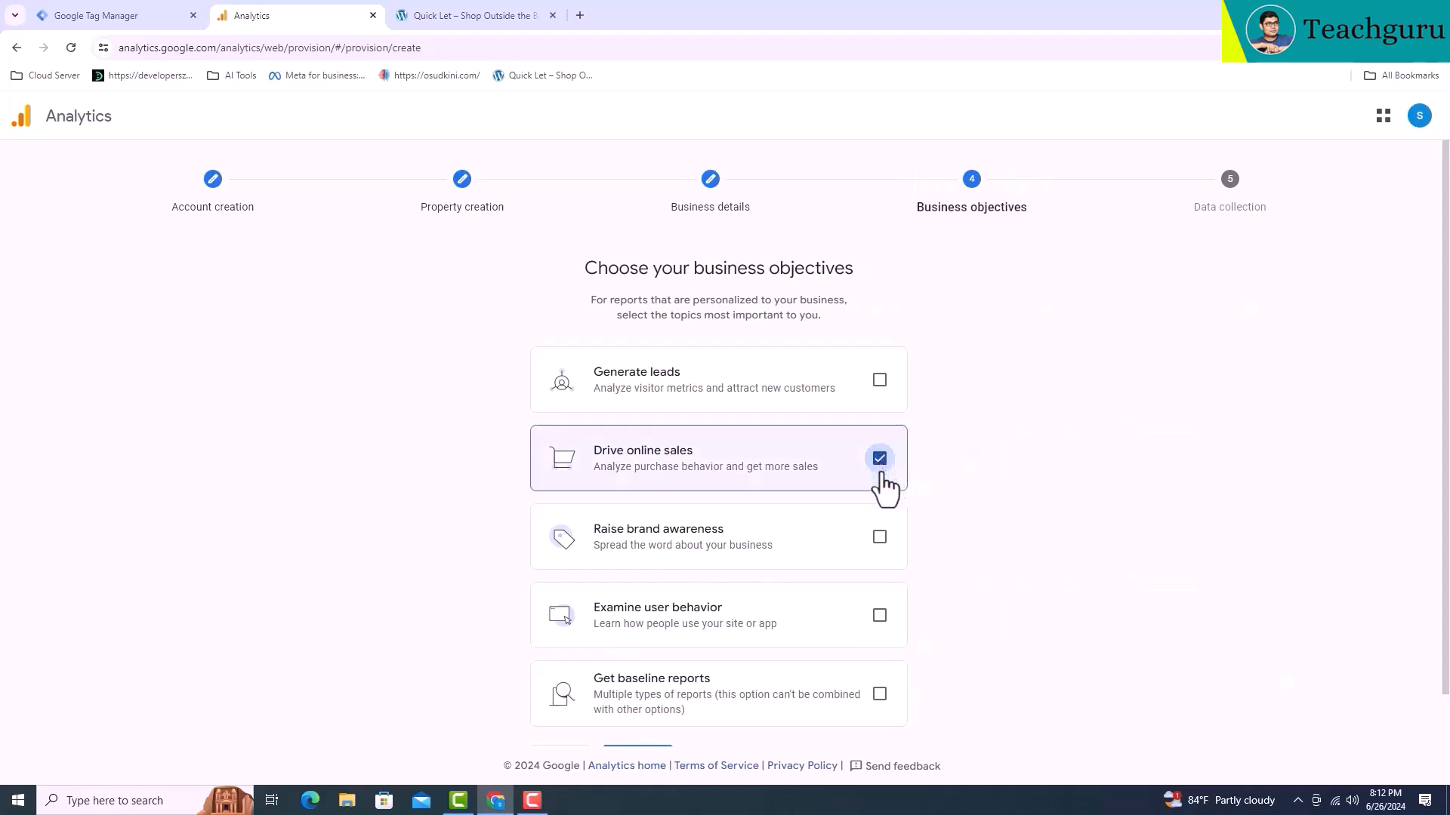
{"action": "scroll", "coordinate": [876, 498], "scroll_direction": "down", "scroll_amount": 1}
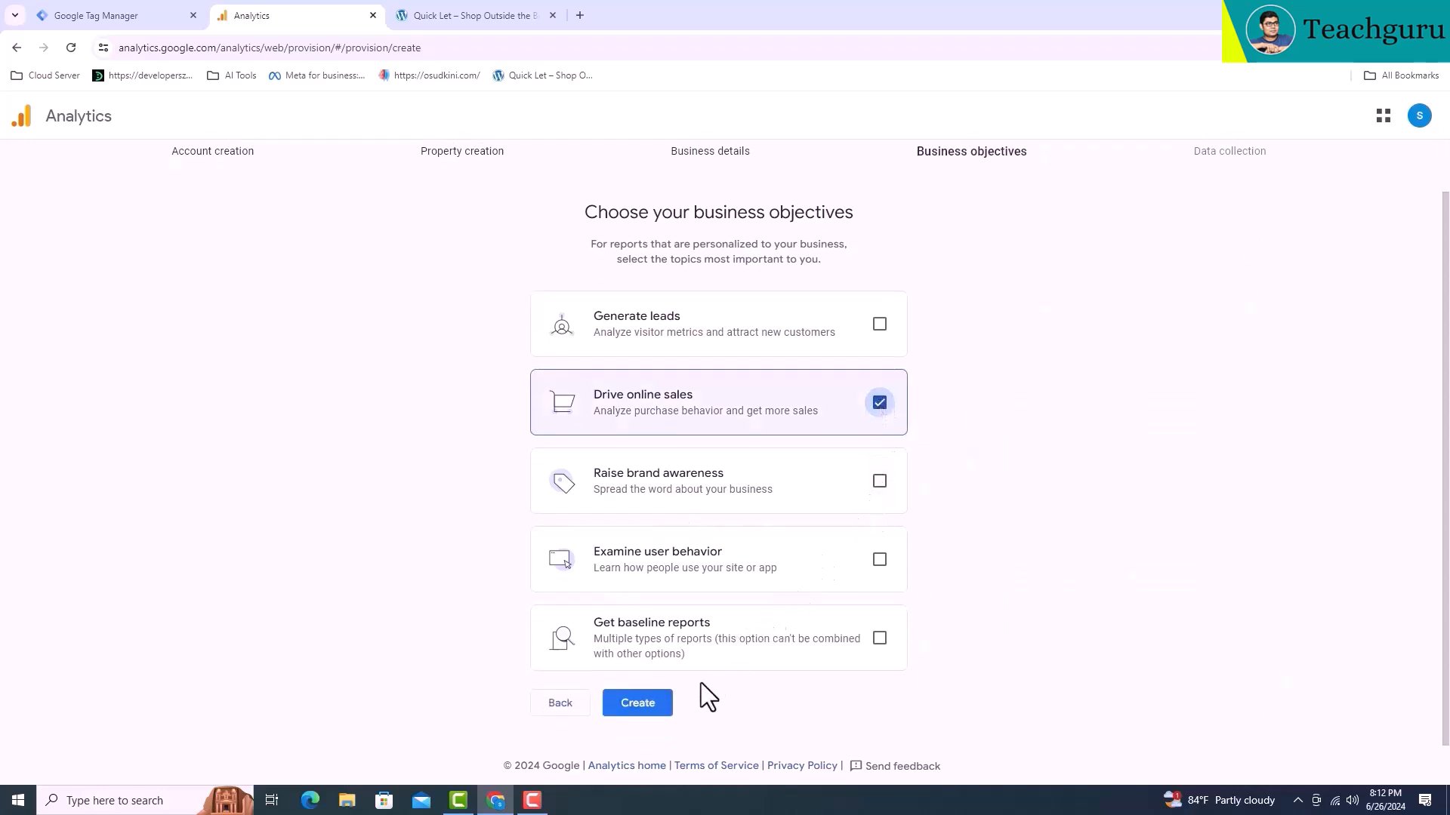
{"action": "left_click", "coordinate": [667, 701]}
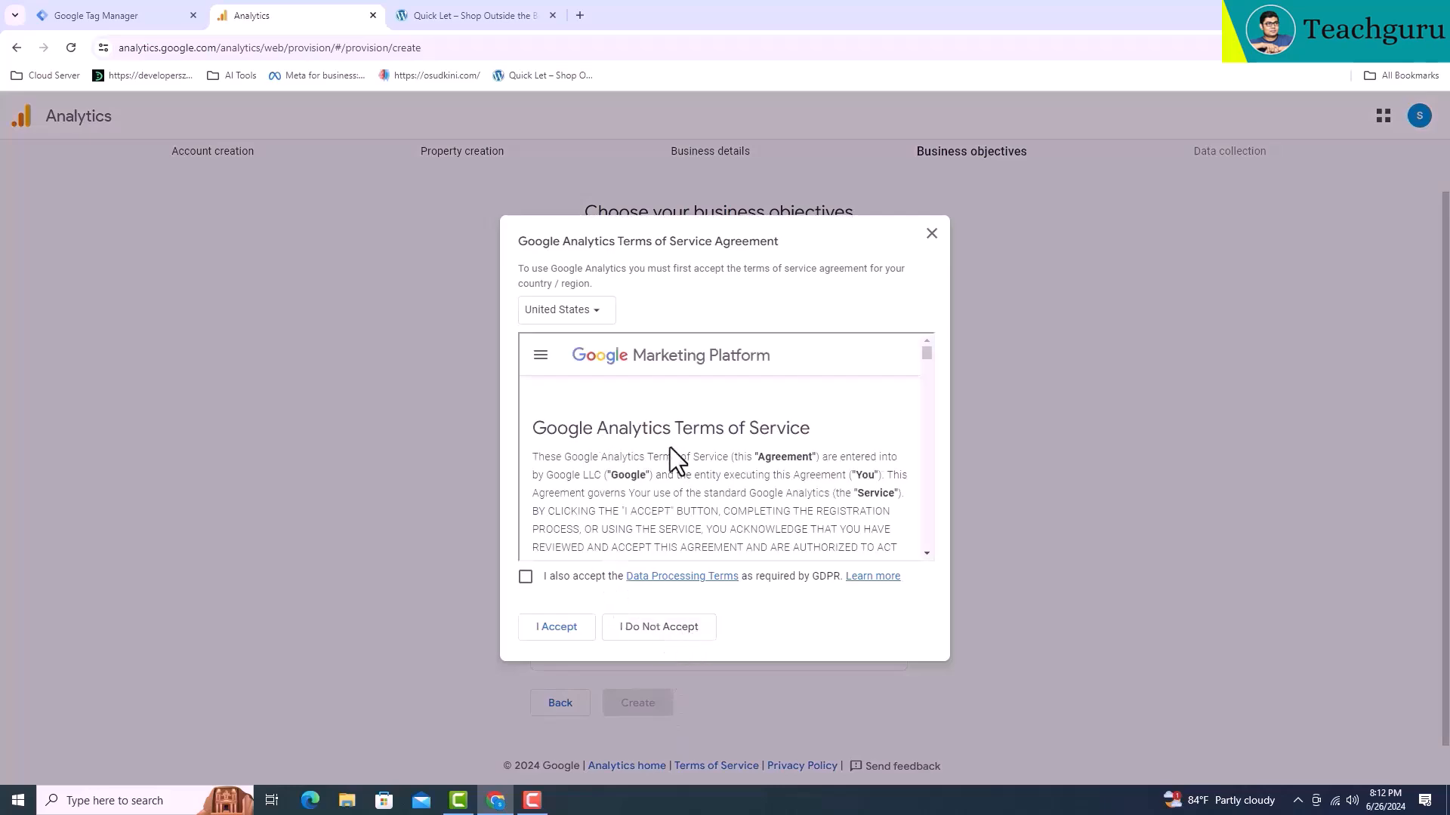
- Review the Google Analytics Terms of Service for United States, then accept the agreement together with the GDPR Data Processing Terms
{"action": "scroll", "coordinate": [654, 492], "scroll_direction": "down", "scroll_amount": 10}
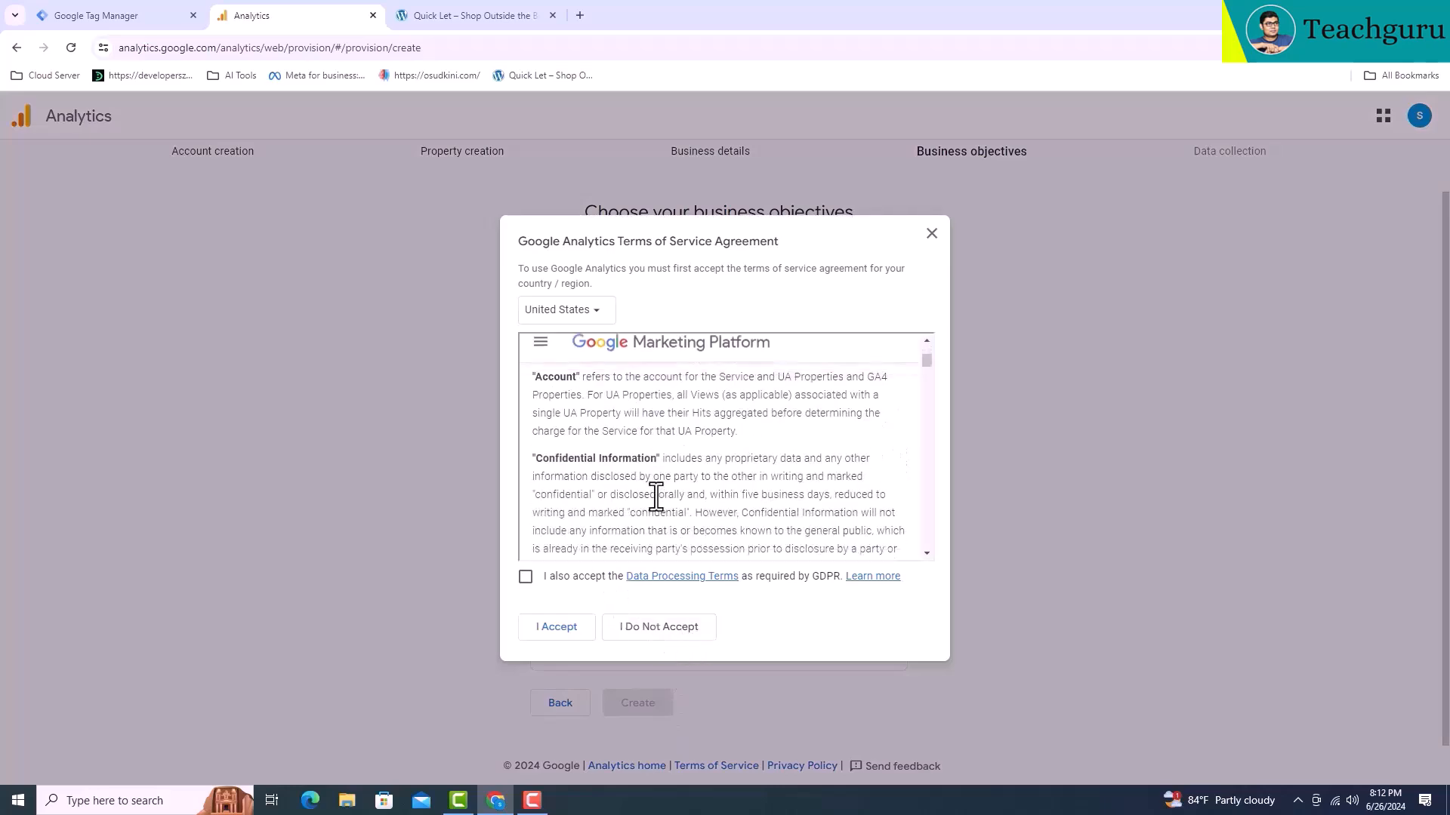
{"action": "scroll", "coordinate": [654, 495], "scroll_direction": "down", "scroll_amount": 5}
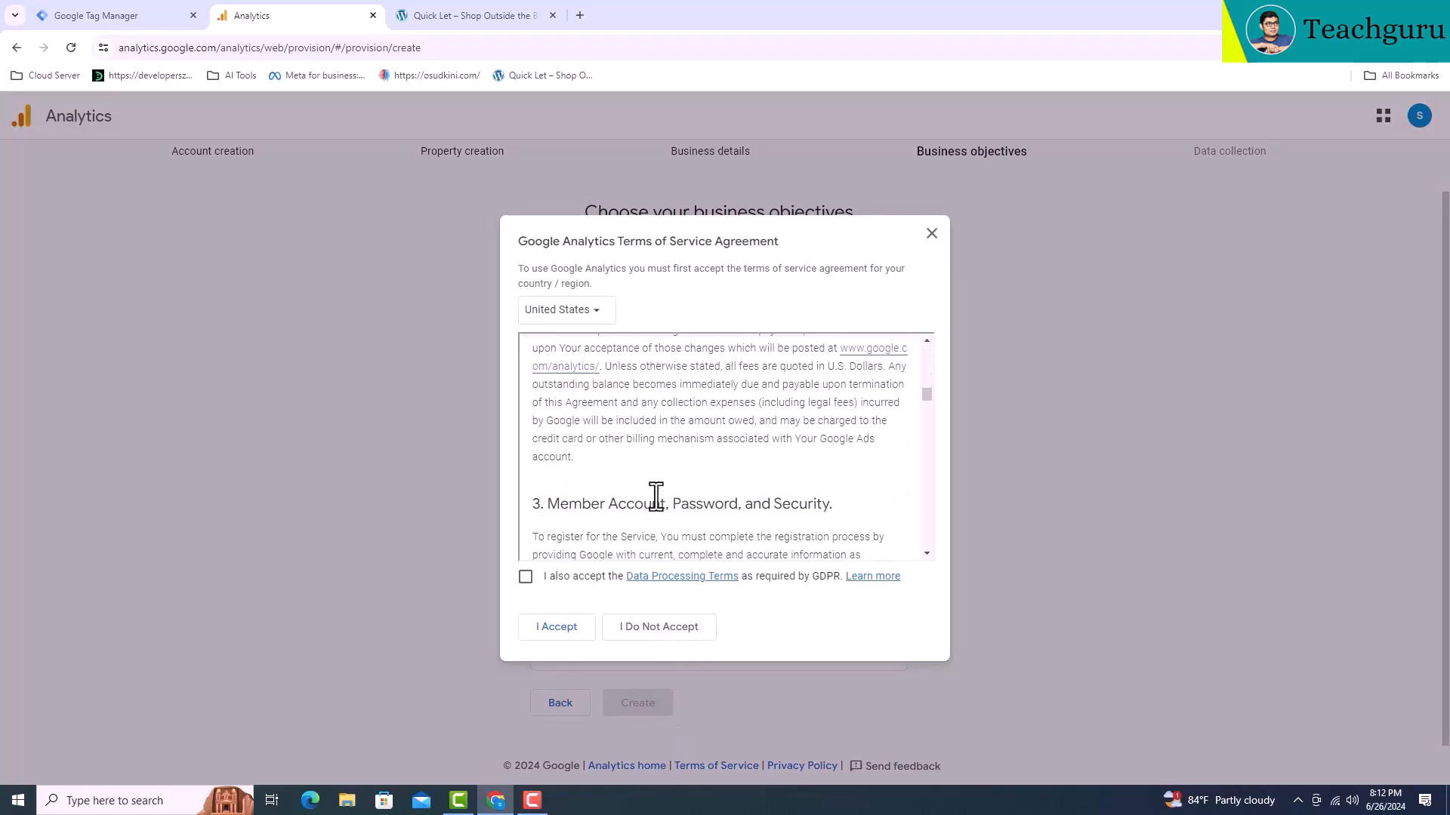
{"action": "left_click", "coordinate": [526, 578]}
{"action": "left_click", "coordinate": [550, 623]}
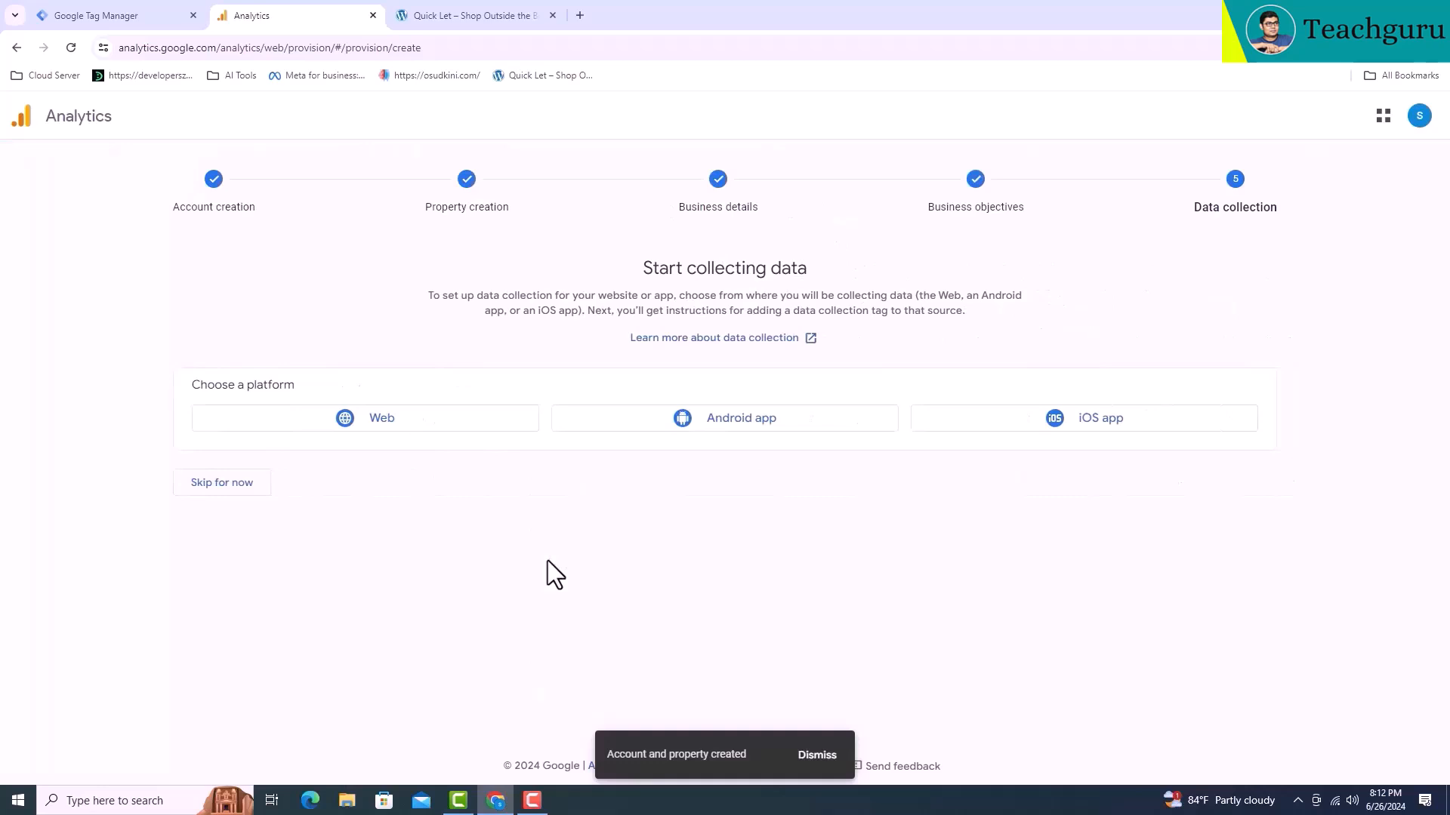
{"action": "left_click", "coordinate": [415, 437]}
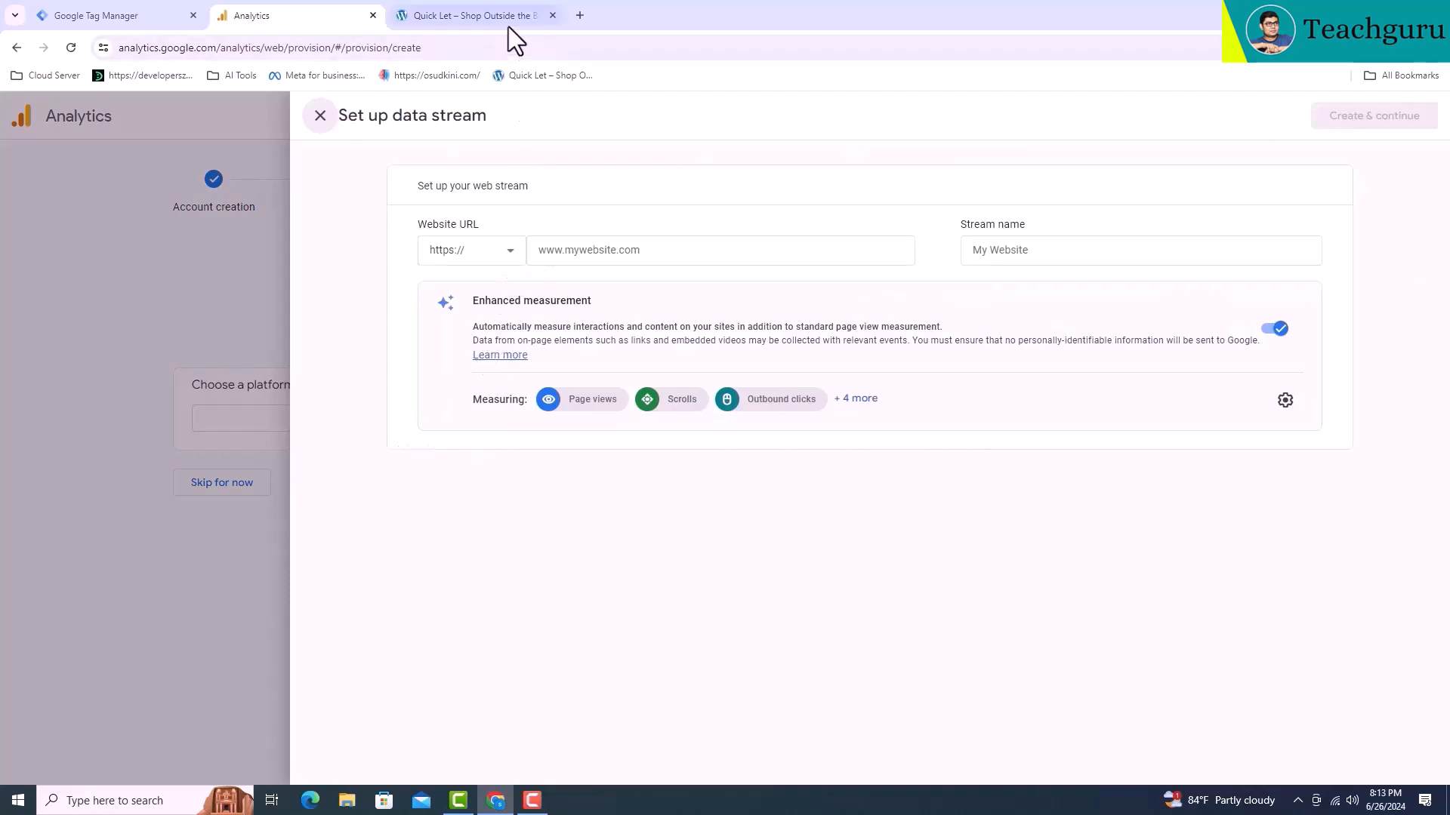
{"action": "left_click", "coordinate": [479, 17]}
{"action": "left_click", "coordinate": [392, 48]}
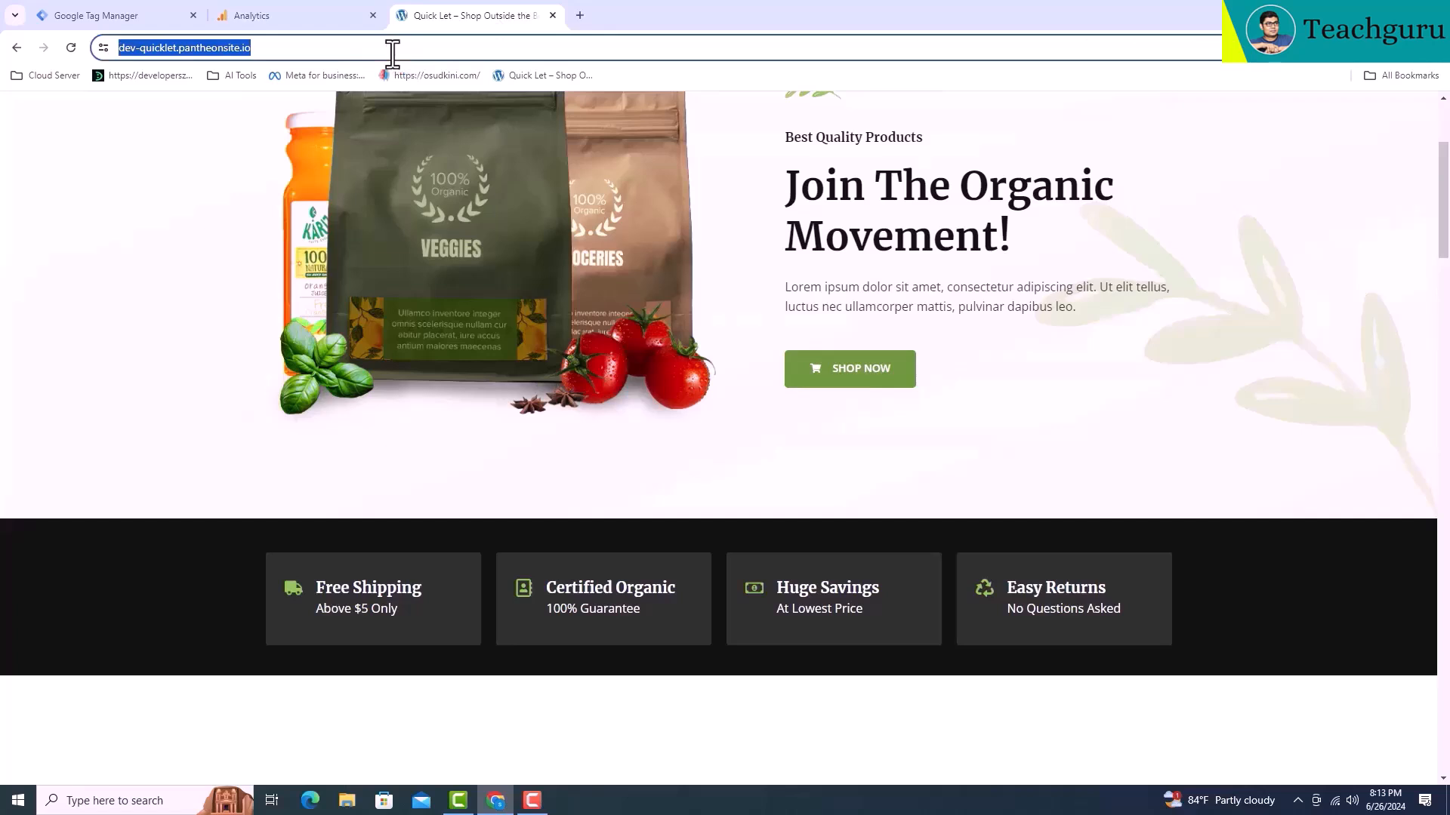
{"action": "left_click", "coordinate": [339, 15]}
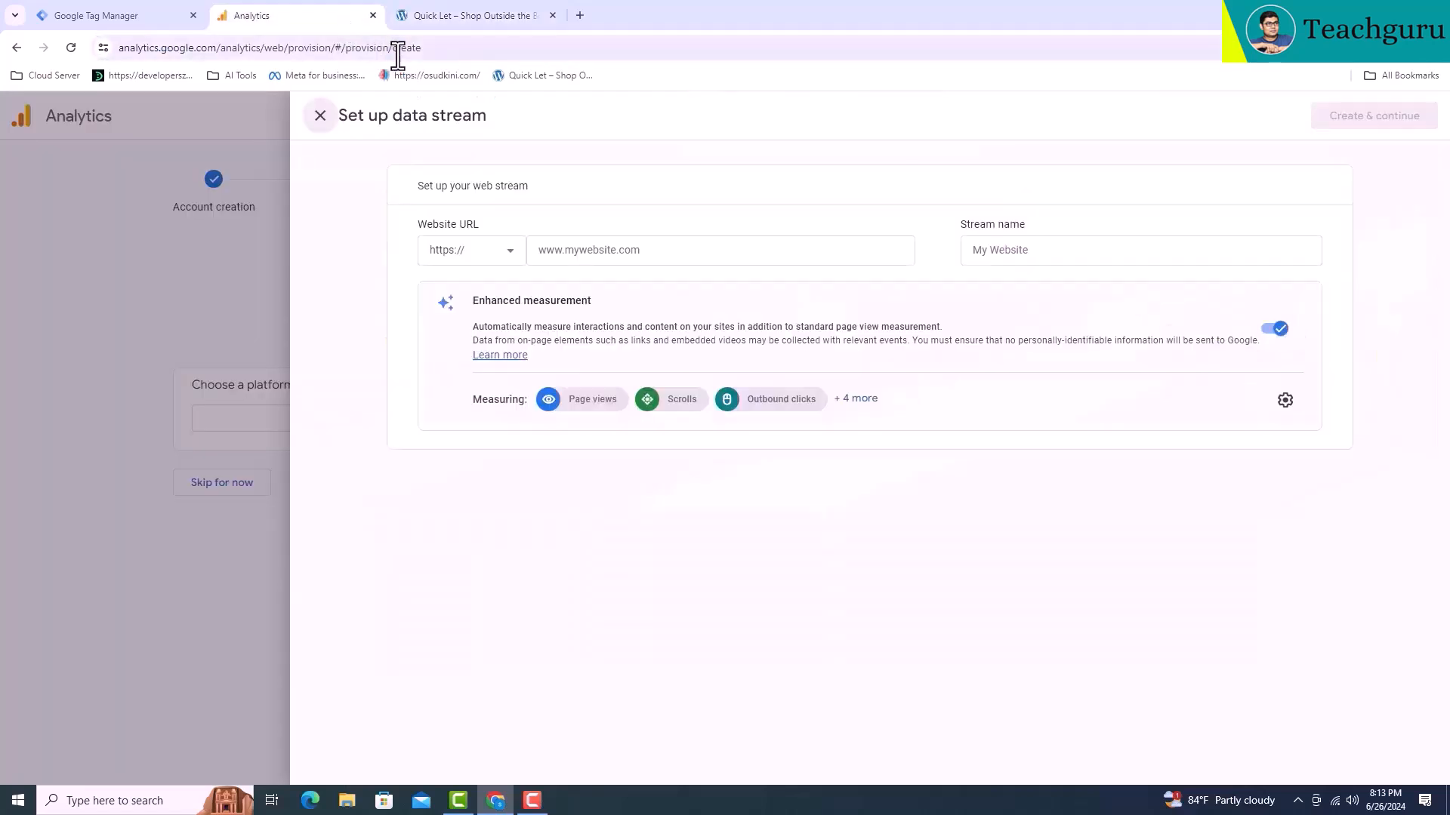
{"action": "left_click", "coordinate": [550, 250]}
{"action": "type", "text": "https://dev-quicklet.pantheonsite.io/"}
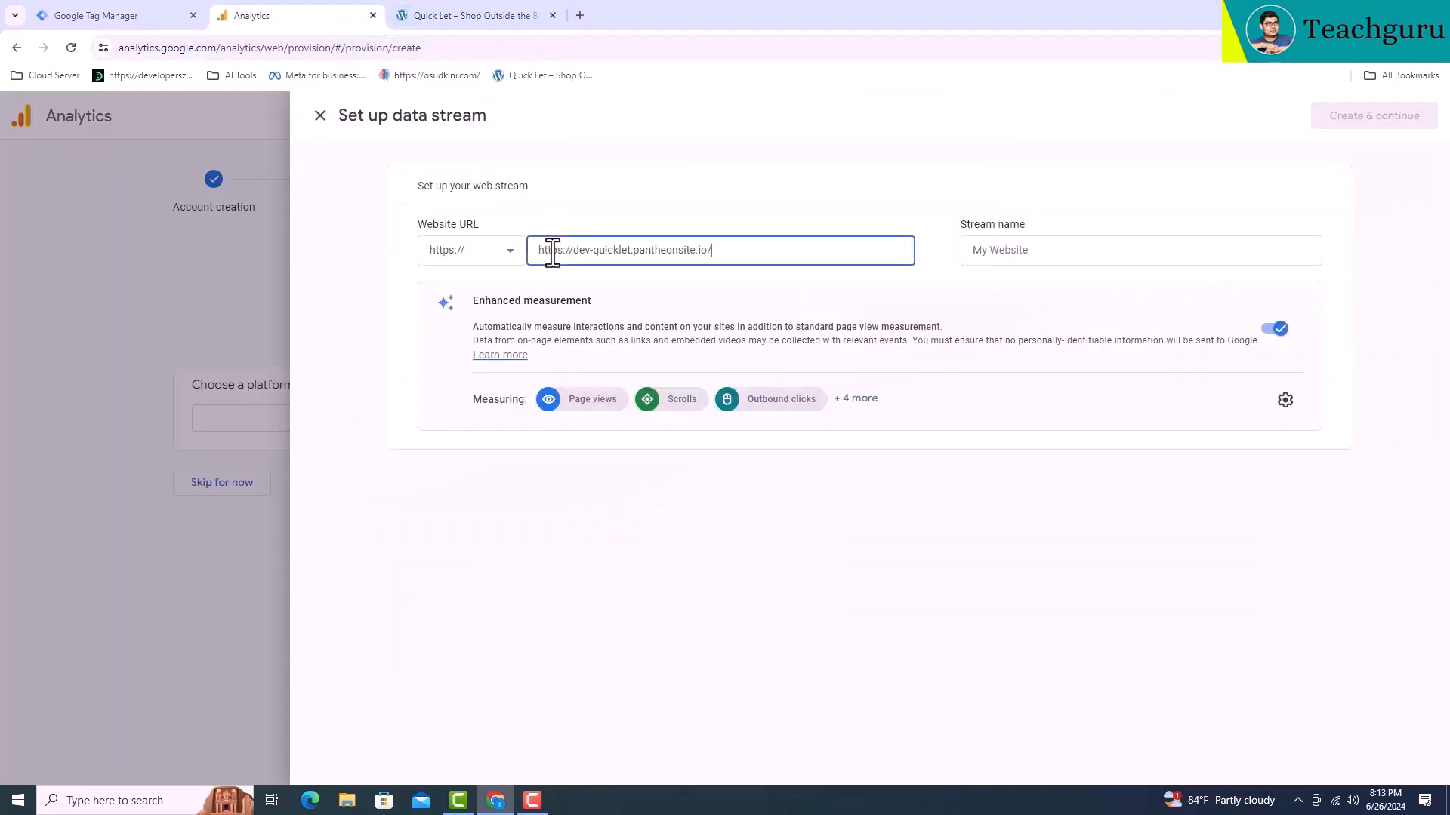
{"action": "left_click_drag", "start_coordinate": [538, 250], "coordinate": [573, 250]}
{"action": "key", "text": "BackSpace"}
{"action": "left_click", "coordinate": [684, 250]}
- Name the web stream "Organic Store" and create it with enhanced measurement enabled
{"action": "left_click", "coordinate": [996, 250]}
{"action": "type", "text": "Org"}
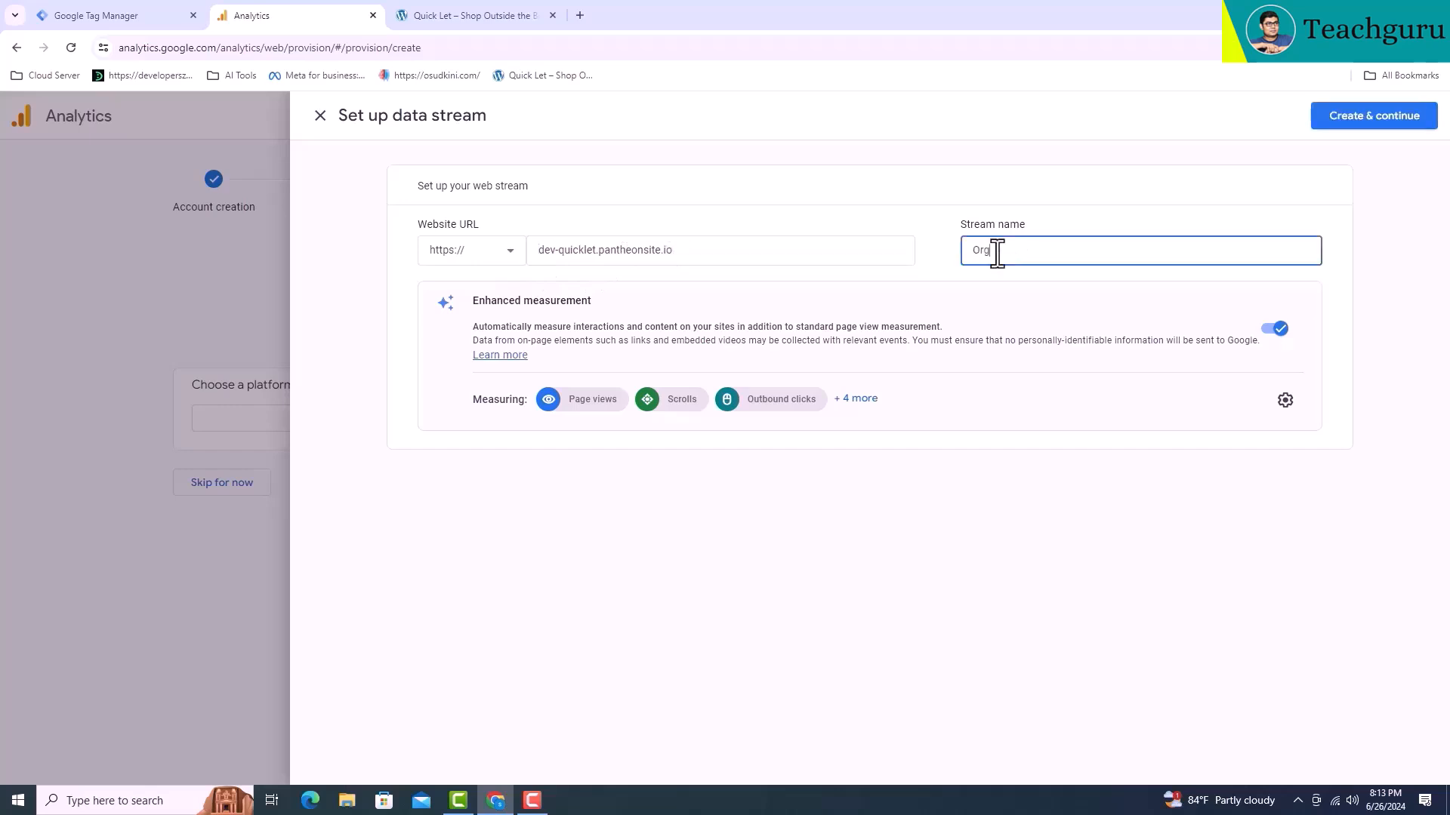
{"action": "type", "text": "anic Store"}
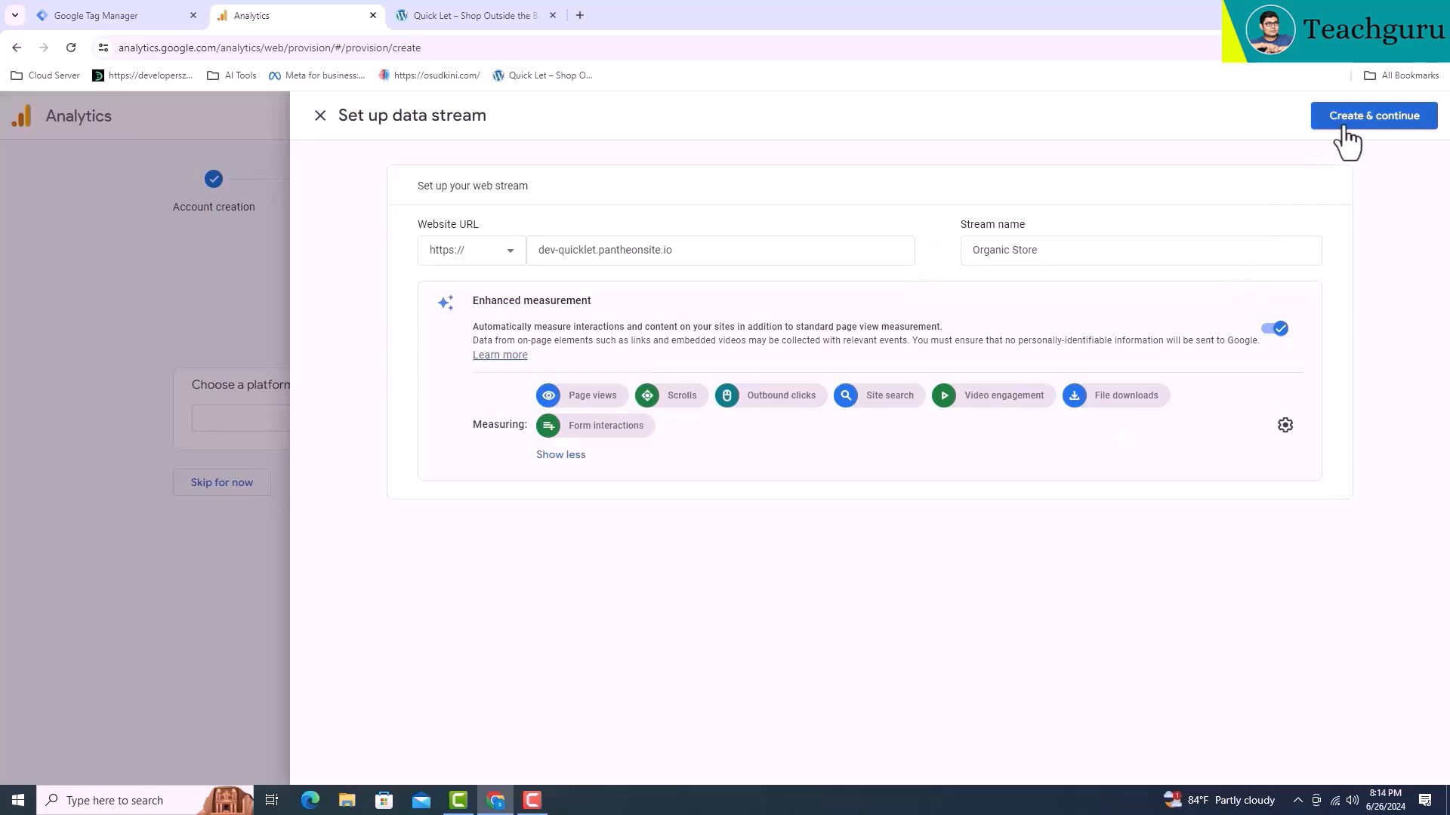
{"action": "left_click", "coordinate": [1346, 130]}
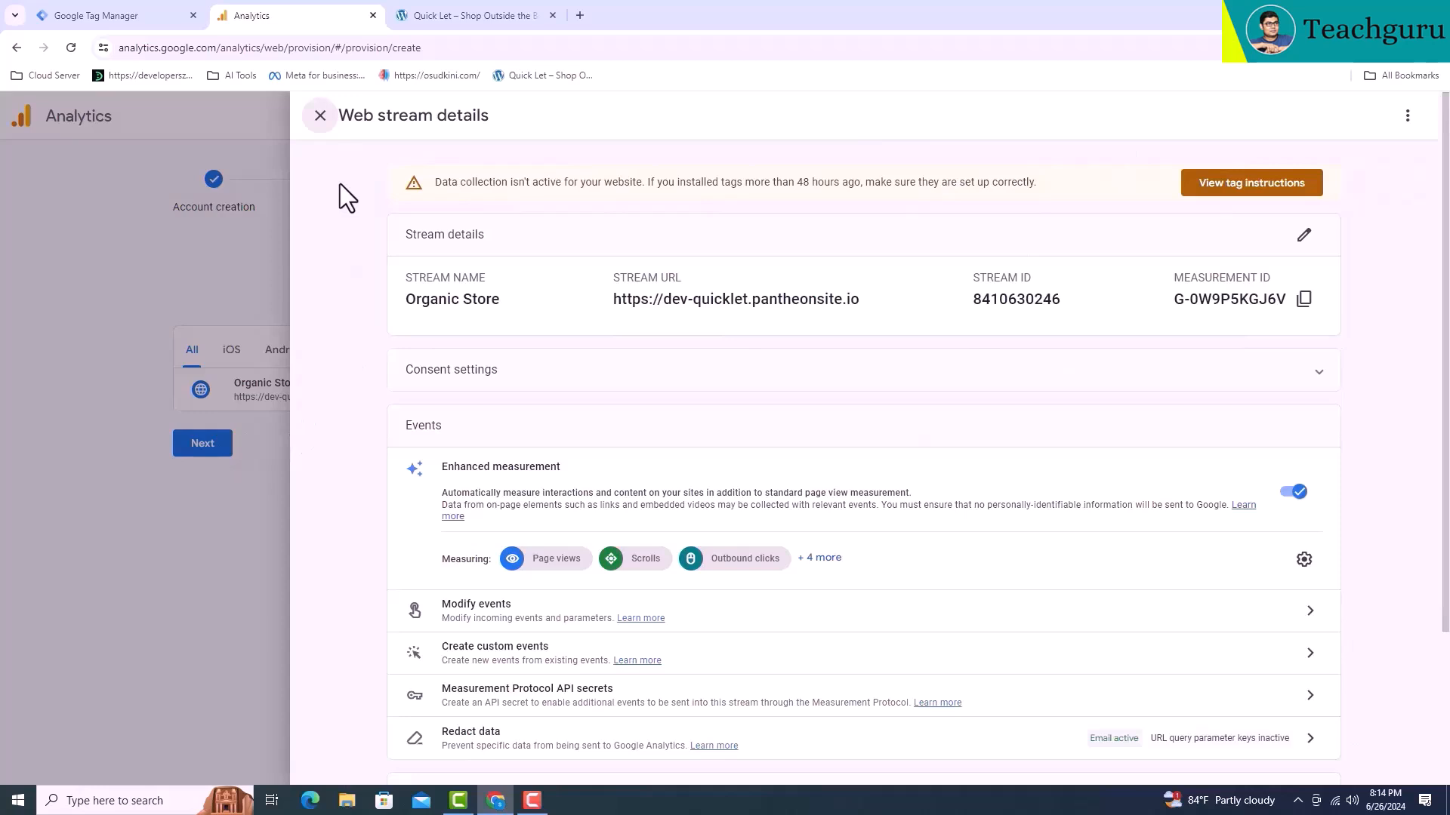
- Finish the data collection setup and continue to the Analytics home page, declining all optional email communications
{"action": "left_click", "coordinate": [326, 129]}
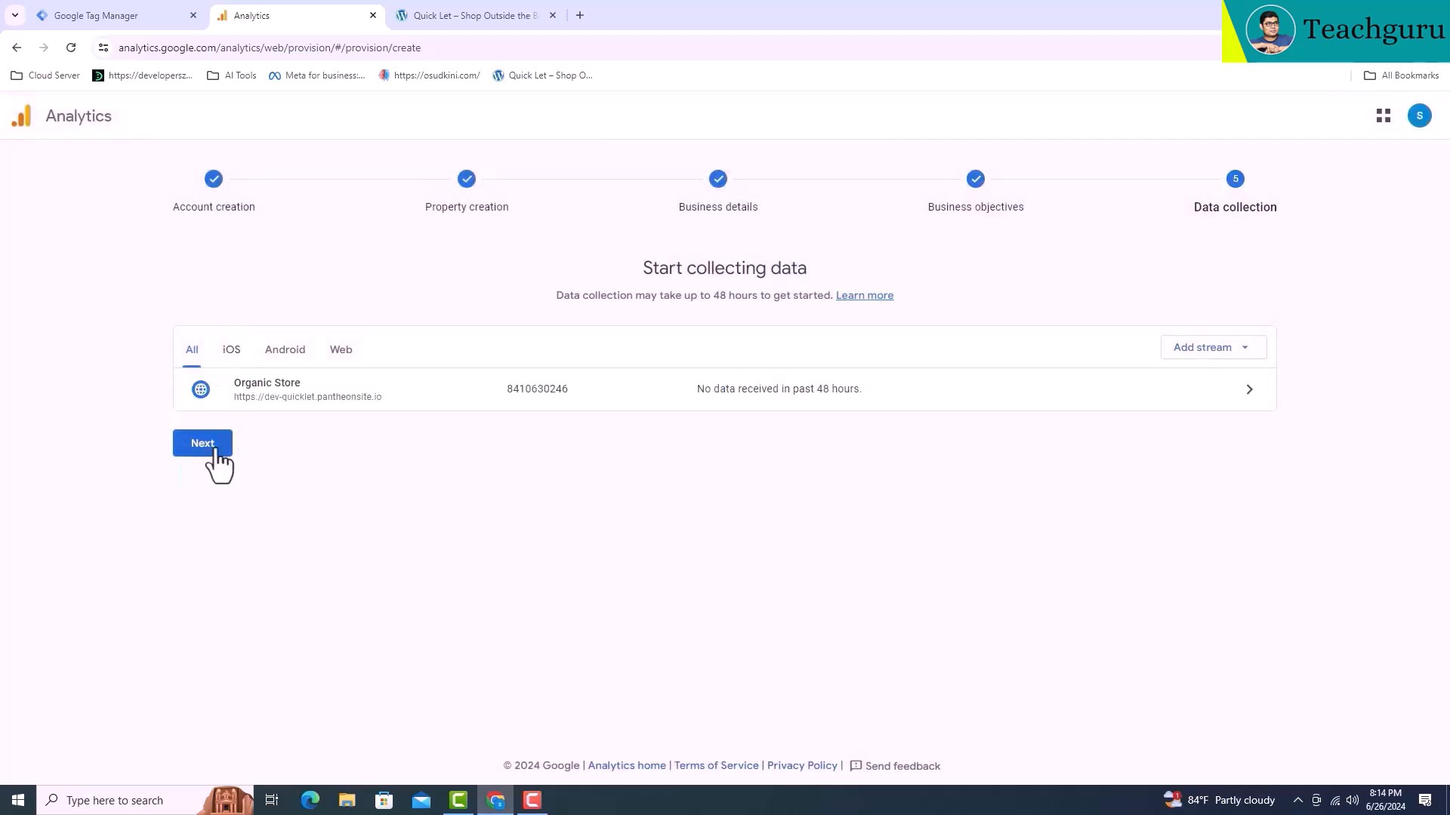
{"action": "left_click", "coordinate": [217, 452]}
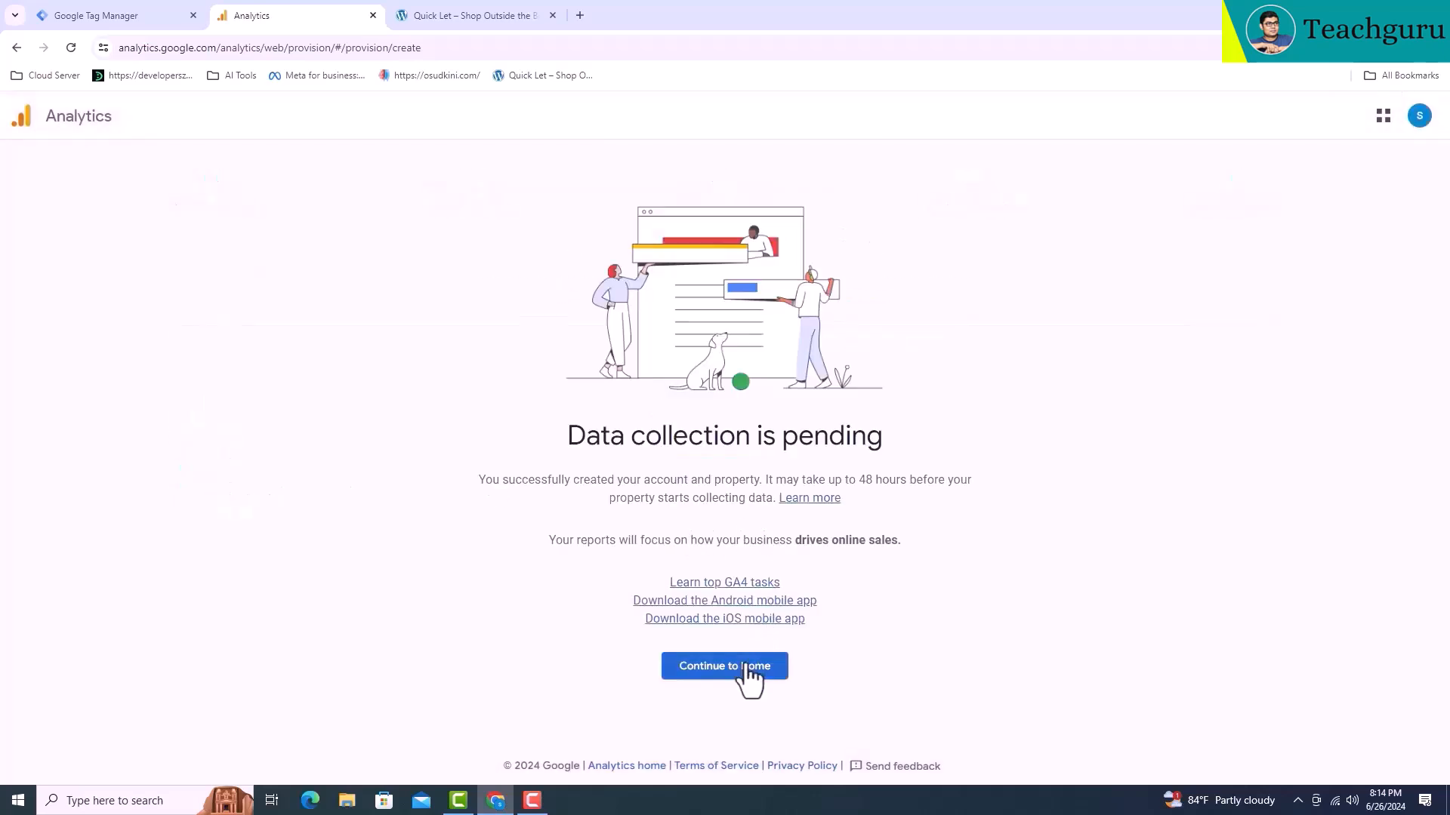
{"action": "left_click", "coordinate": [744, 671]}
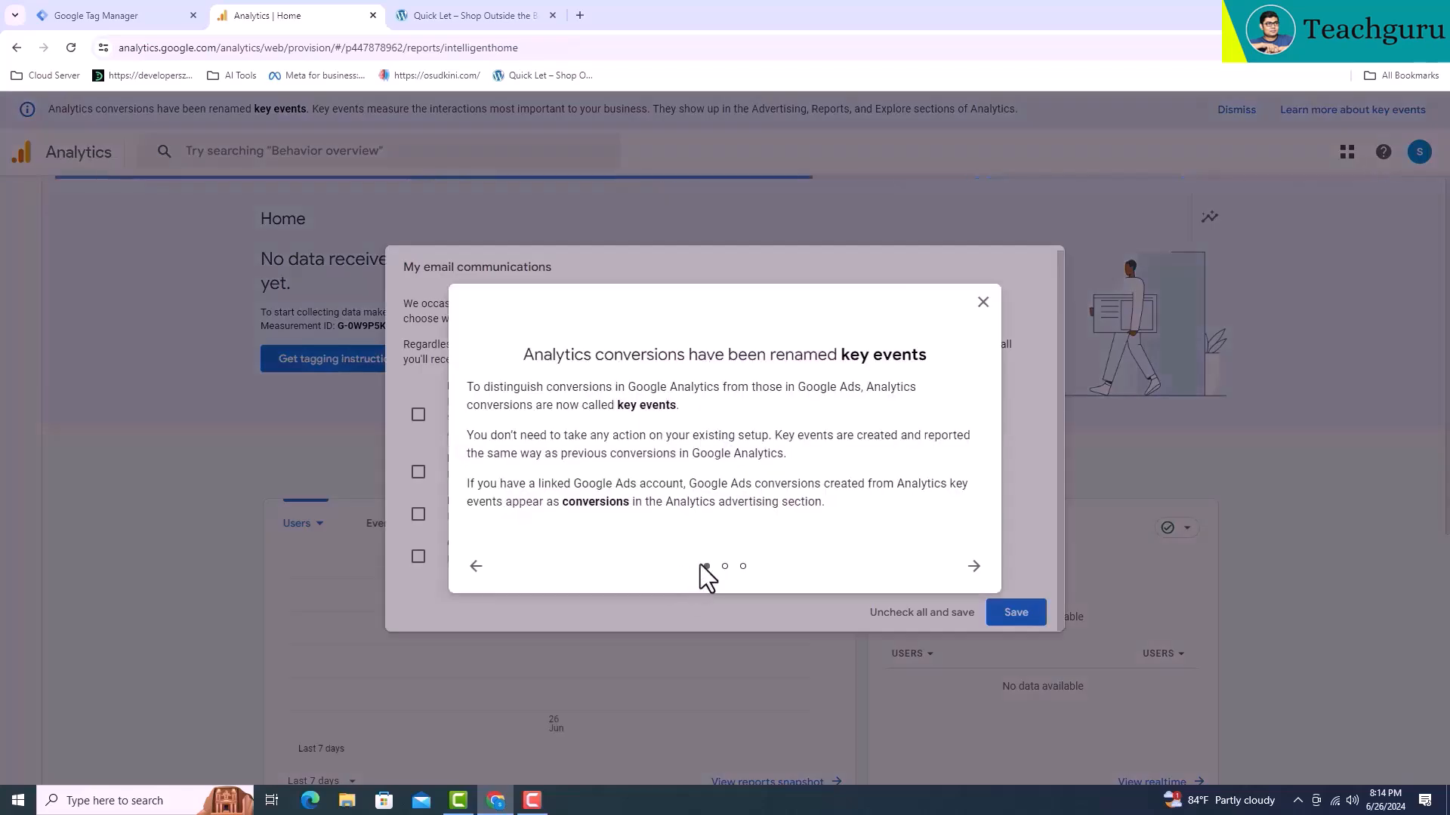
{"action": "left_click", "coordinate": [981, 217]}
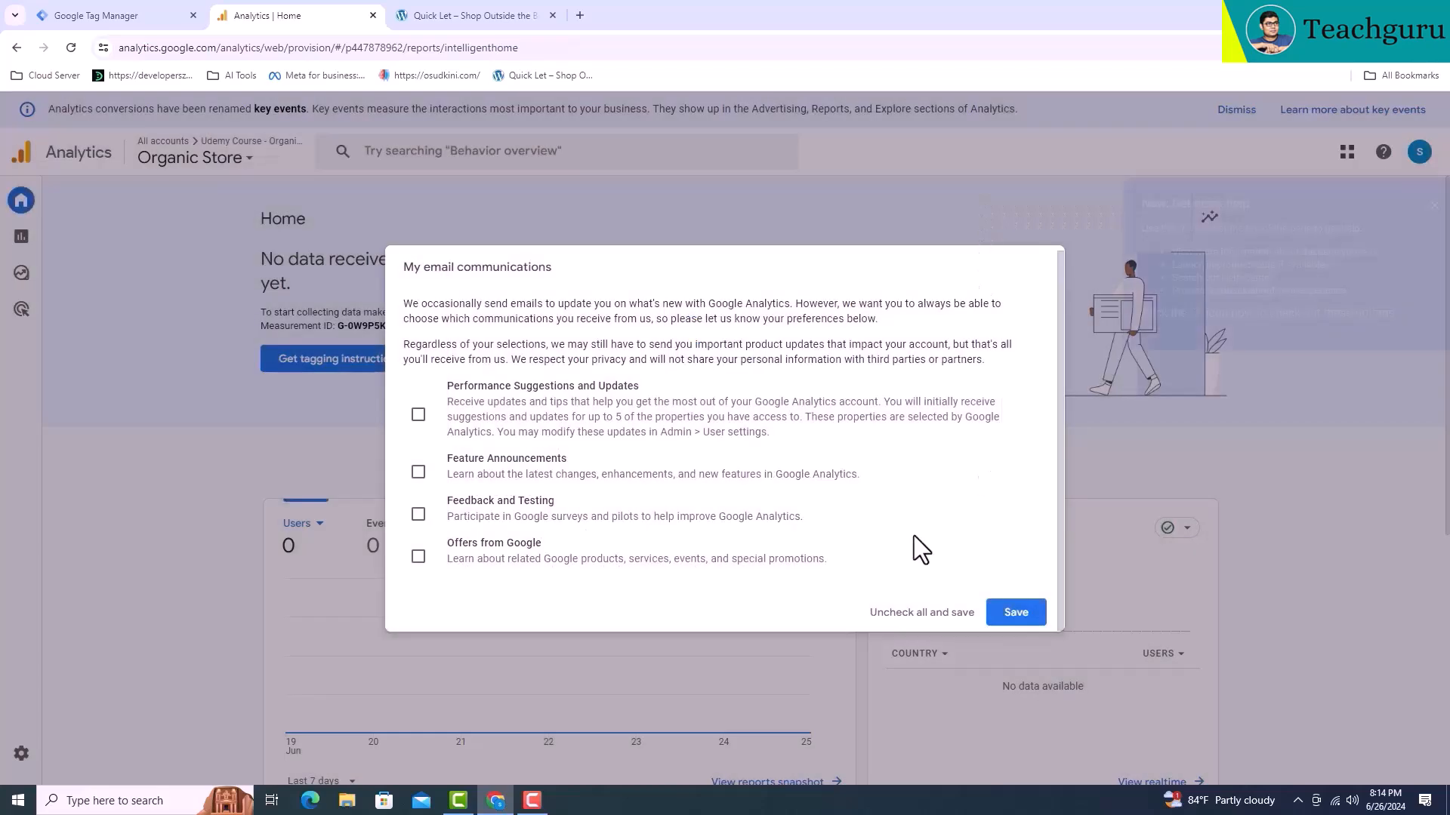
{"action": "left_click", "coordinate": [956, 615]}
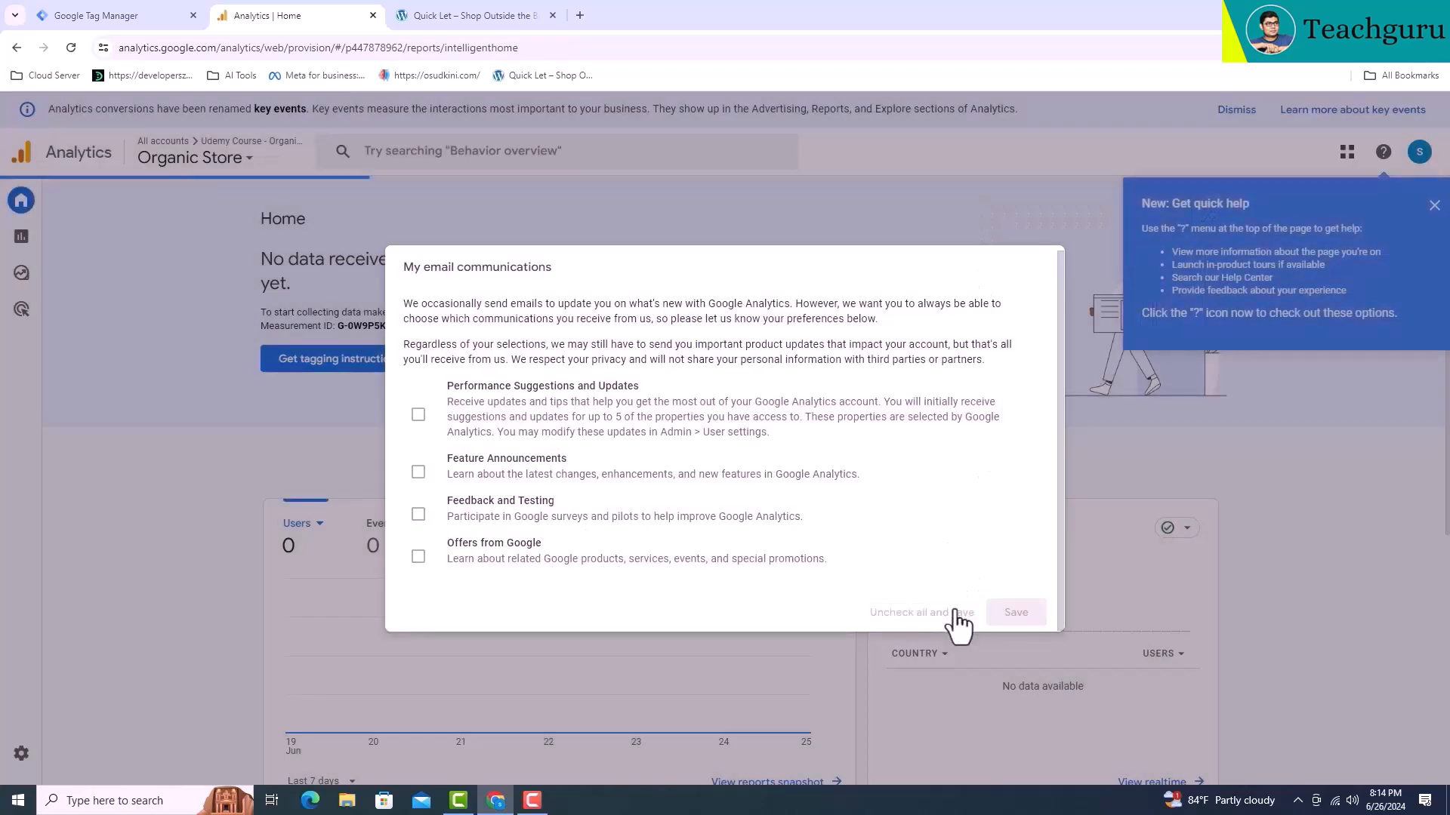
- Look over the Organic Store home page and open the tagging instructions to examine the web stream's stream ID and measurement ID
{"action": "scroll", "coordinate": [823, 491], "scroll_direction": "down", "scroll_amount": 5}
{"action": "scroll", "coordinate": [818, 477], "scroll_direction": "up", "scroll_amount": 5}
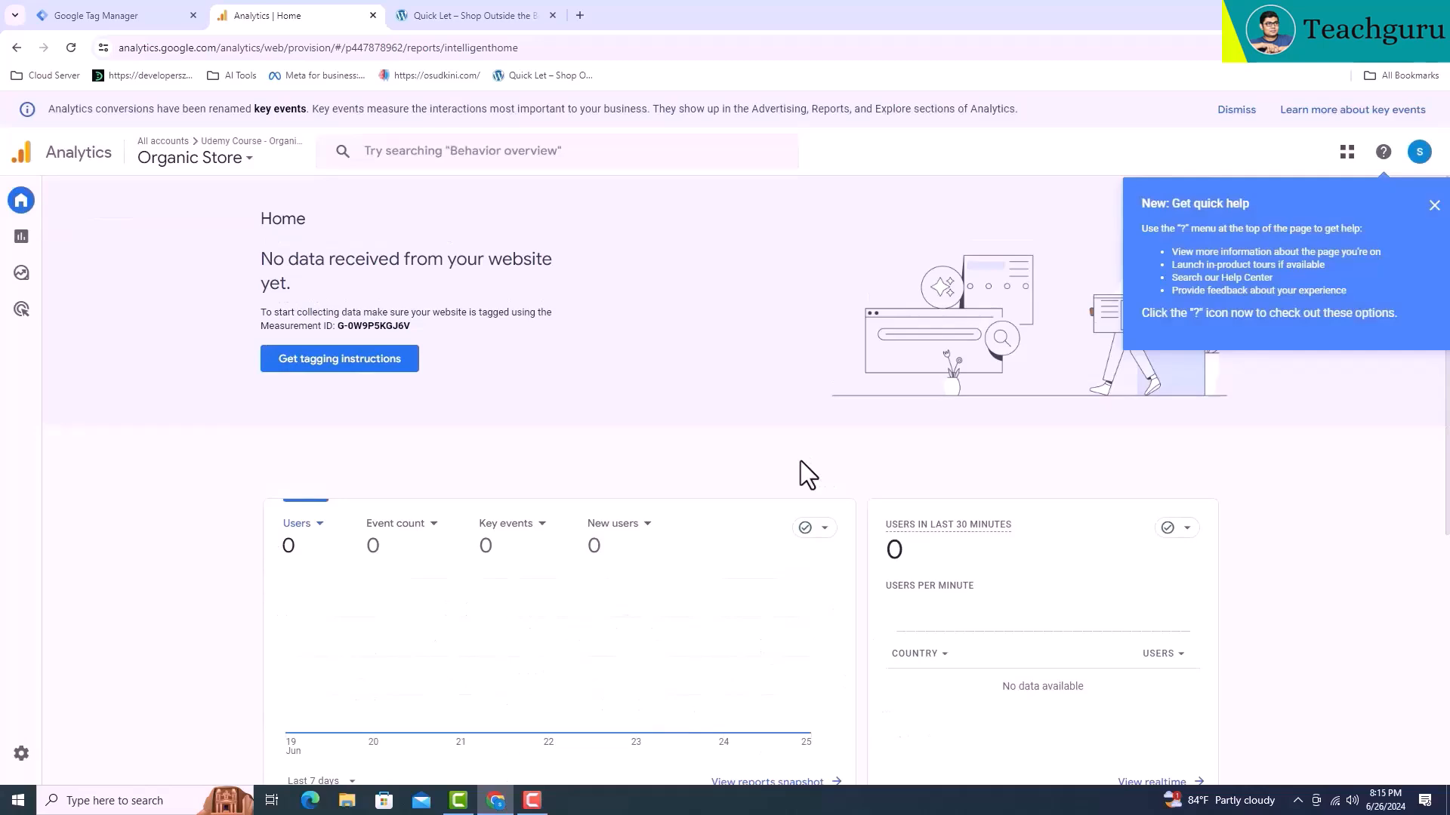
{"action": "left_click", "coordinate": [388, 364]}
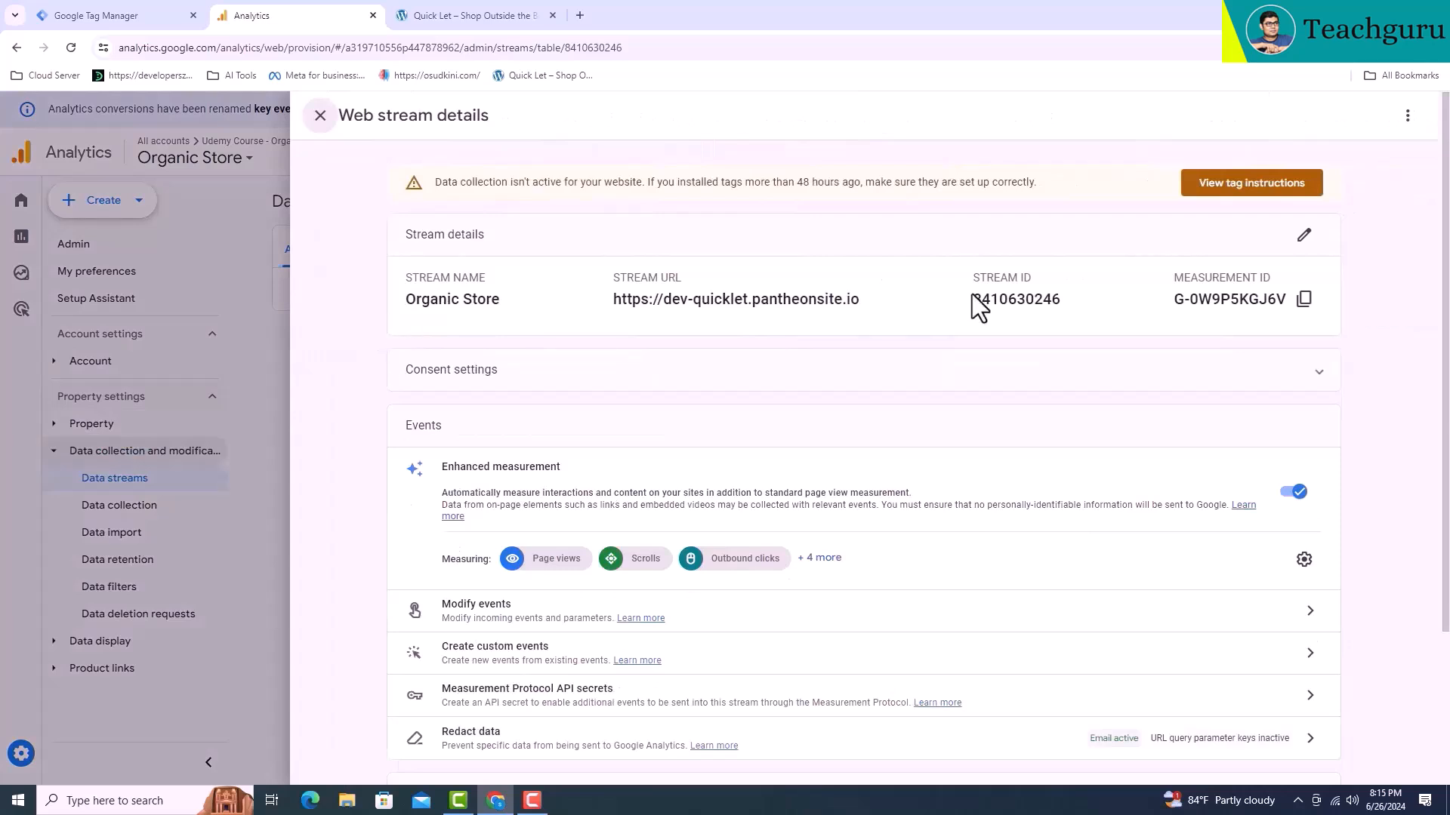
{"action": "left_click_drag", "start_coordinate": [973, 297], "coordinate": [1046, 295]}
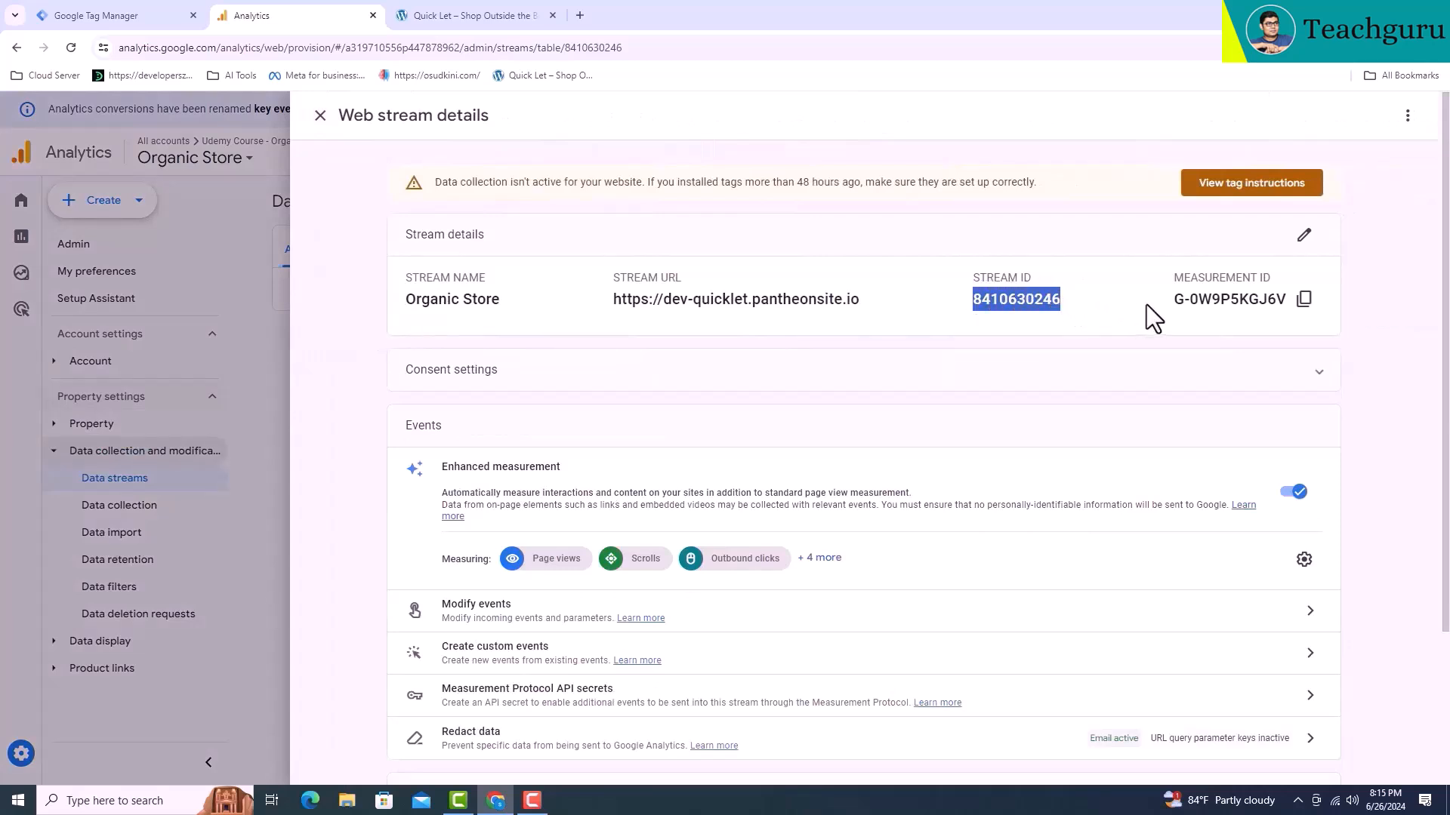
{"action": "left_click_drag", "start_coordinate": [1172, 300], "coordinate": [1289, 315]}
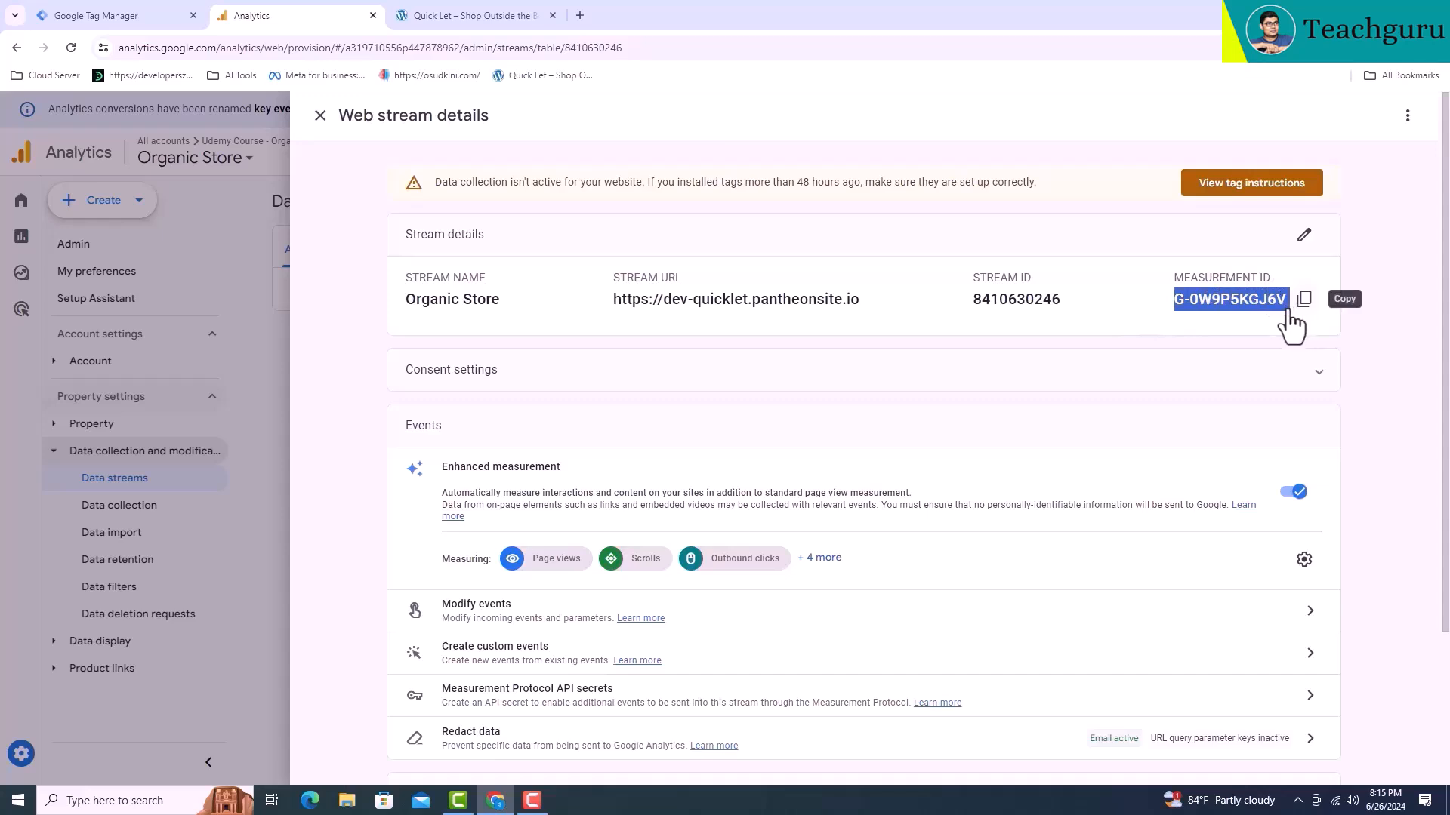
- Switch to Google Tag Manager and start a new tag in the dev-quicklet.pantheonsite.io container
{"action": "left_click", "coordinate": [135, 20]}
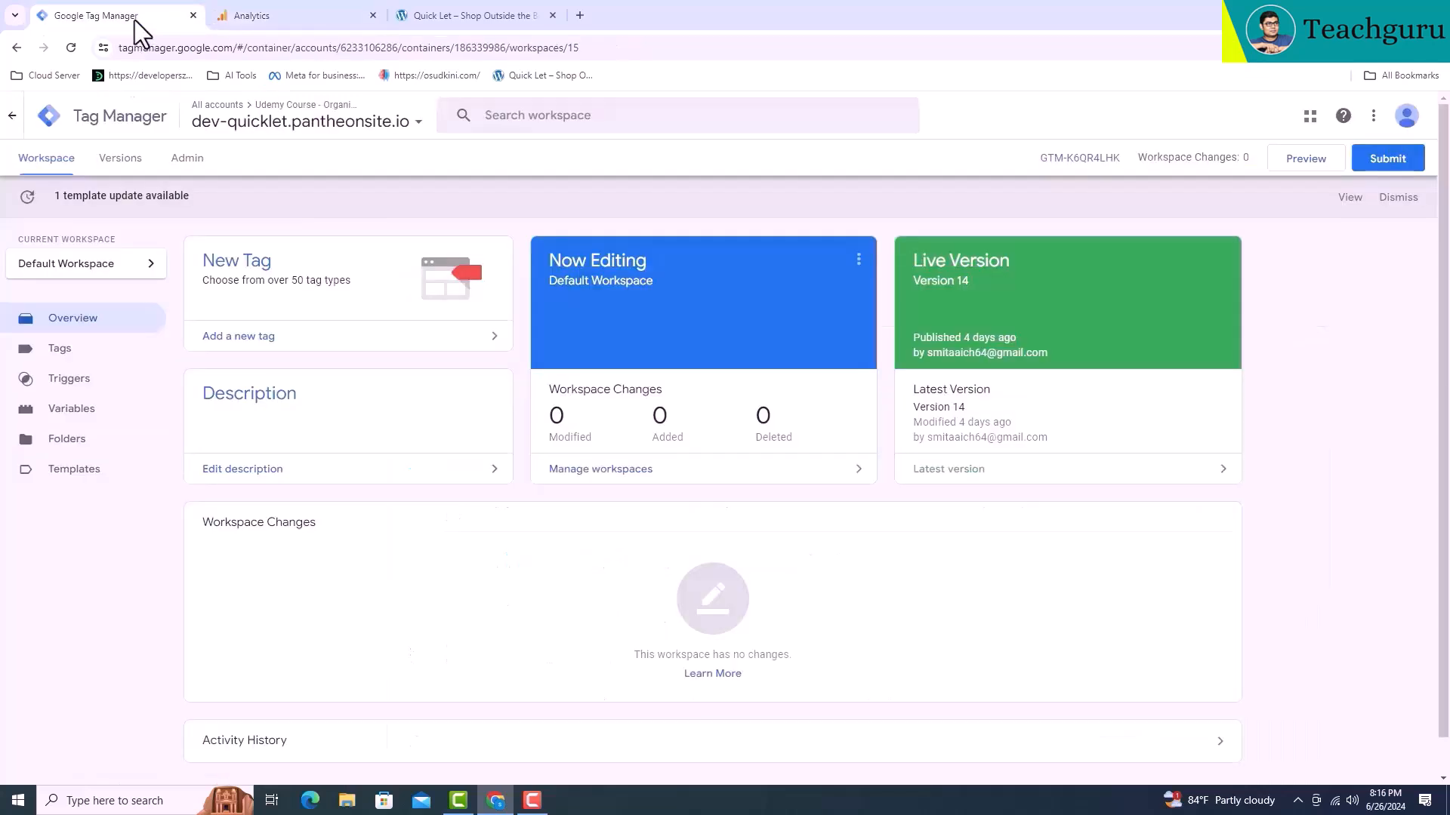
{"action": "left_click", "coordinate": [61, 349]}
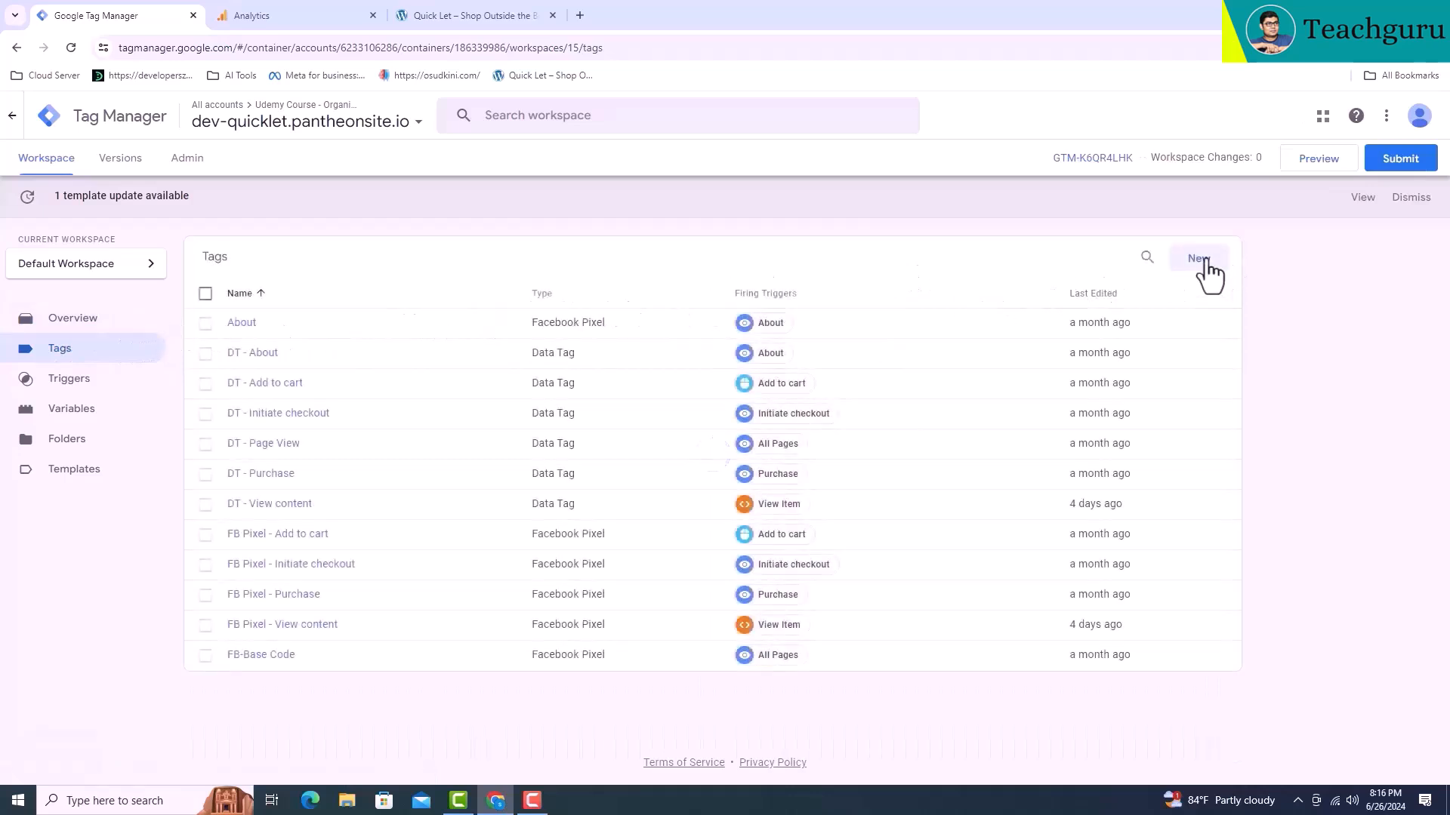
{"action": "left_click", "coordinate": [1200, 260]}
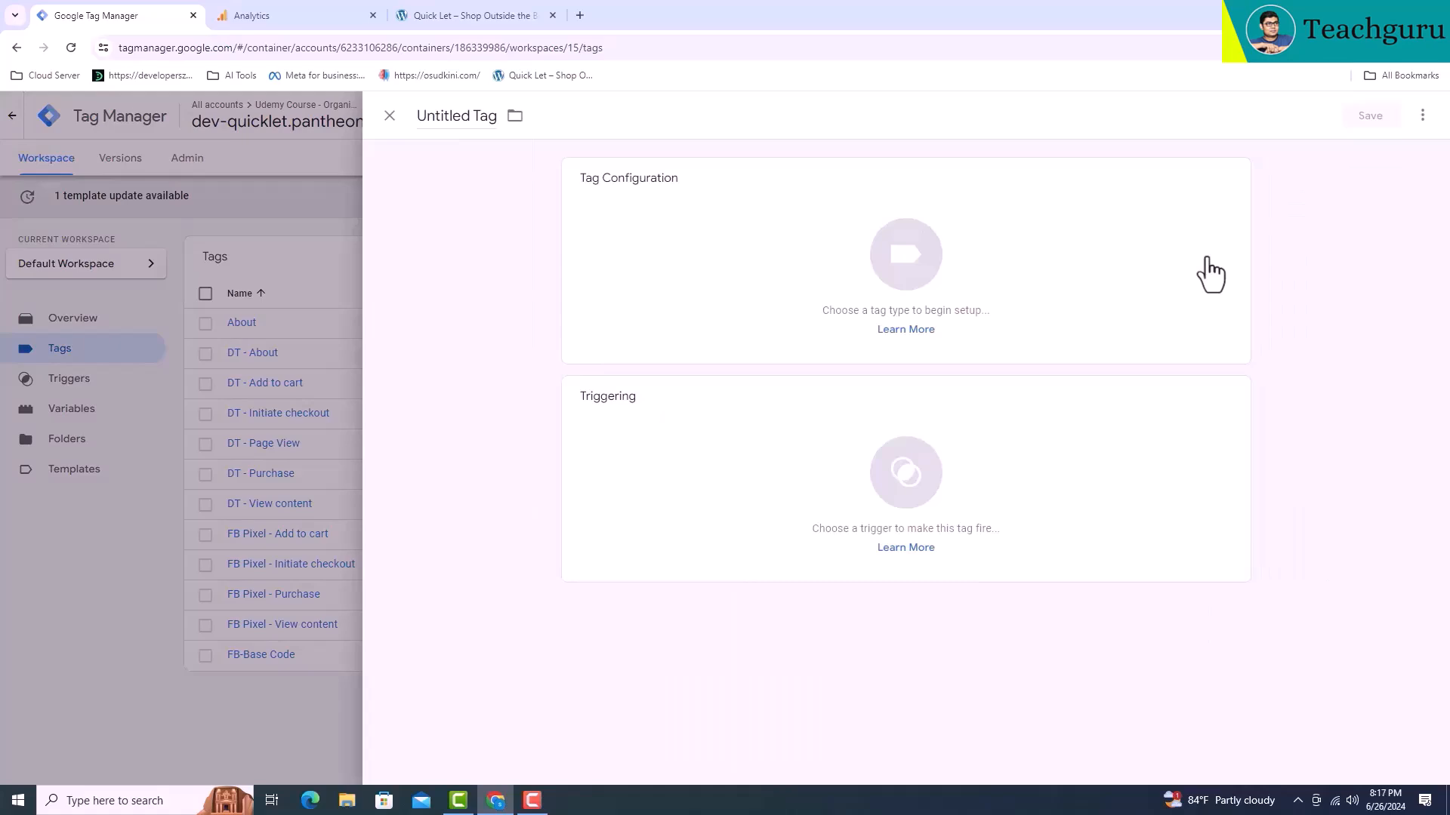
- Name the new tag "Measurement ID GA4", reusing the measurement ID label from the Analytics stream details
{"action": "left_click", "coordinate": [278, 18]}
{"action": "left_click_drag", "start_coordinate": [1175, 278], "coordinate": [1276, 277]}
{"action": "key", "text": "ctrl+c"}
{"action": "left_click", "coordinate": [93, 11]}
{"action": "left_click", "coordinate": [437, 119]}
{"action": "key", "text": "ctrl+v"}
{"action": "key", "text": "Home"}
{"action": "type", "text": "GA"}
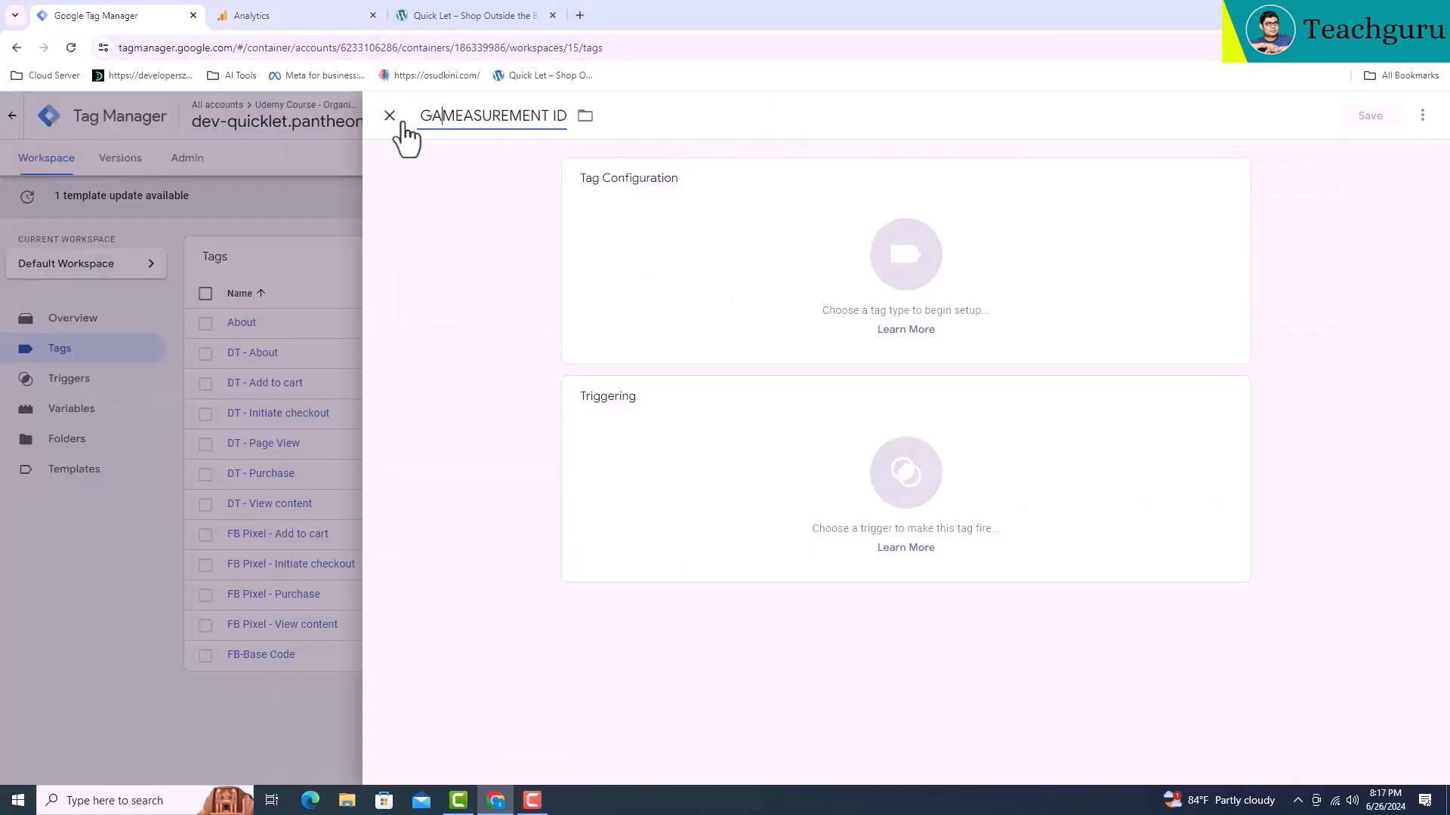
{"action": "type", "text": "4"}
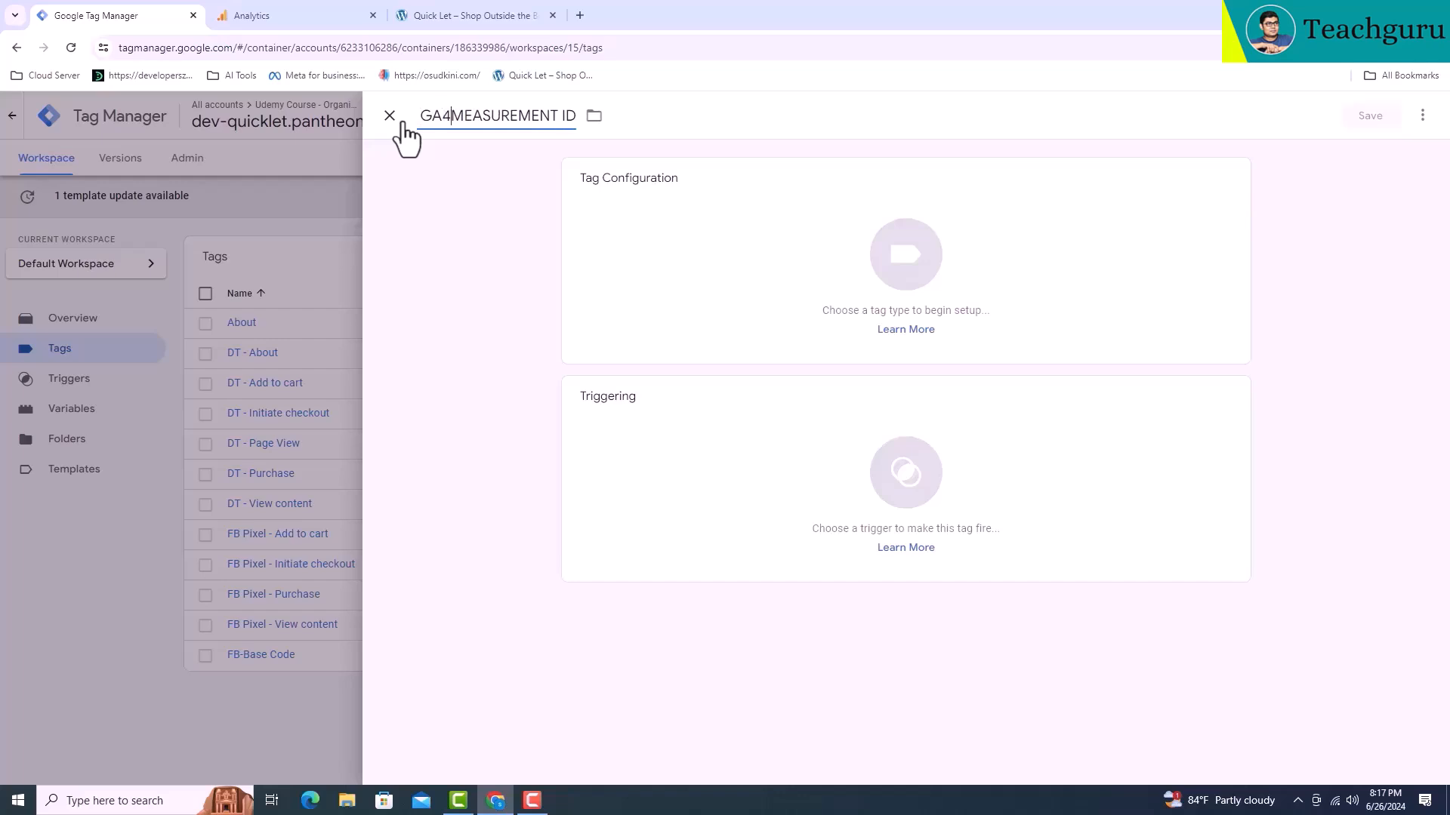
{"action": "left_click_drag", "start_coordinate": [555, 117], "coordinate": [419, 118]}
{"action": "type", "text": "easurement"}
{"action": "key", "text": "ctrl+x"}
{"action": "left_click", "coordinate": [531, 117]}
{"action": "key", "text": "ctrl+v"}
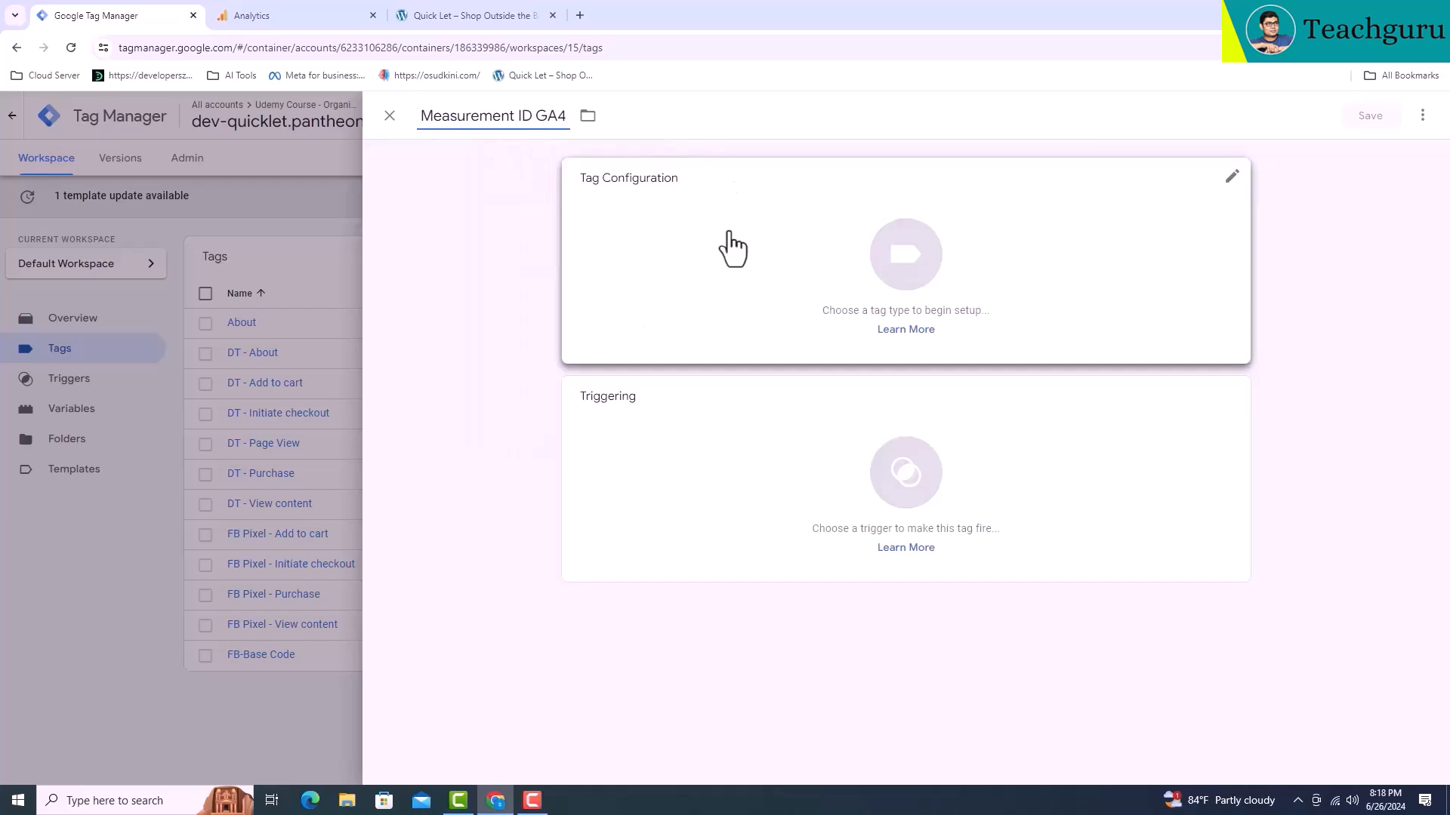
- Configure the tag as a Google Tag and use the measurement ID copied from the Organic Store web stream as its Tag ID
{"action": "left_click", "coordinate": [731, 234]}
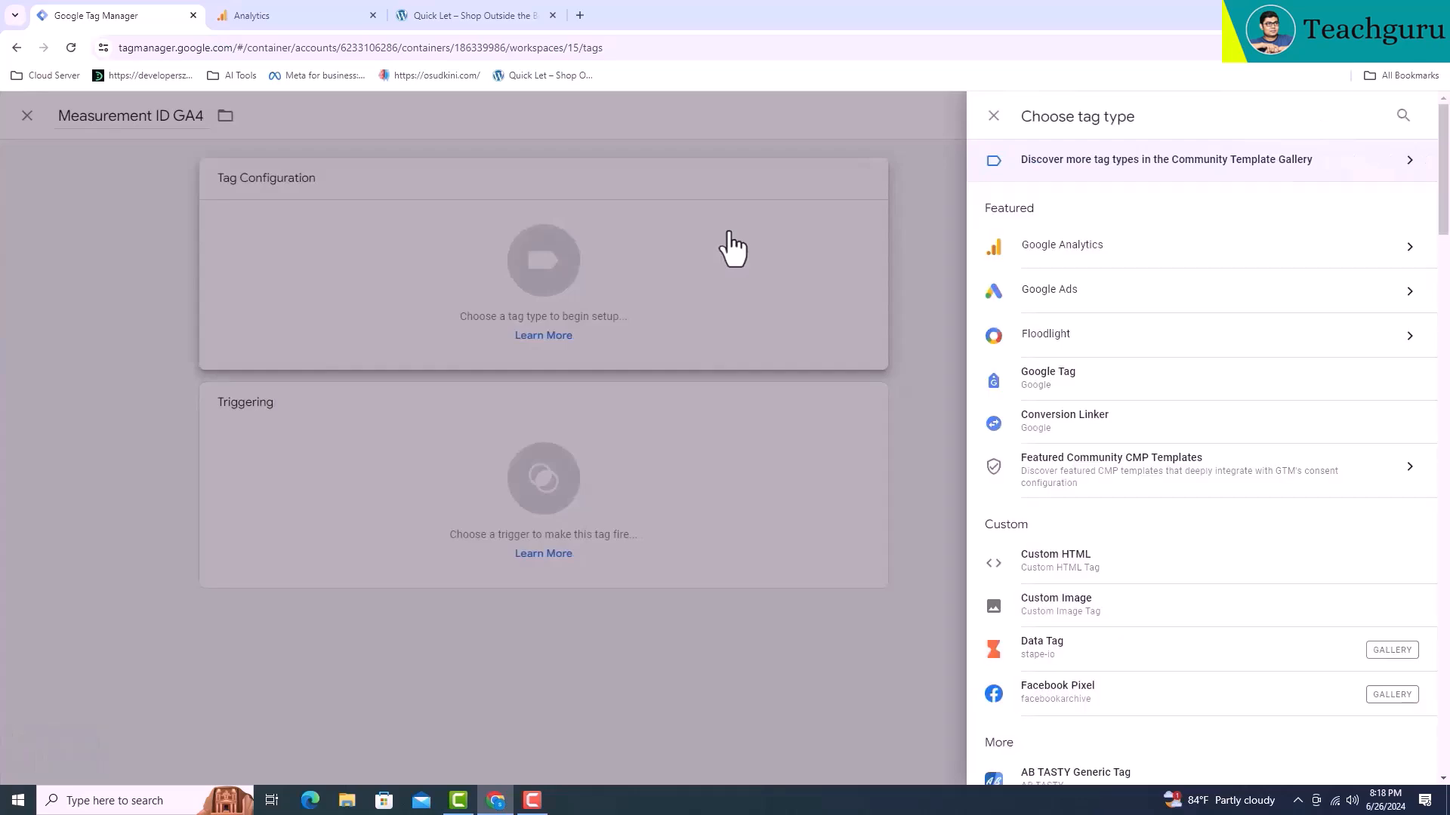
{"action": "left_click", "coordinate": [1024, 382]}
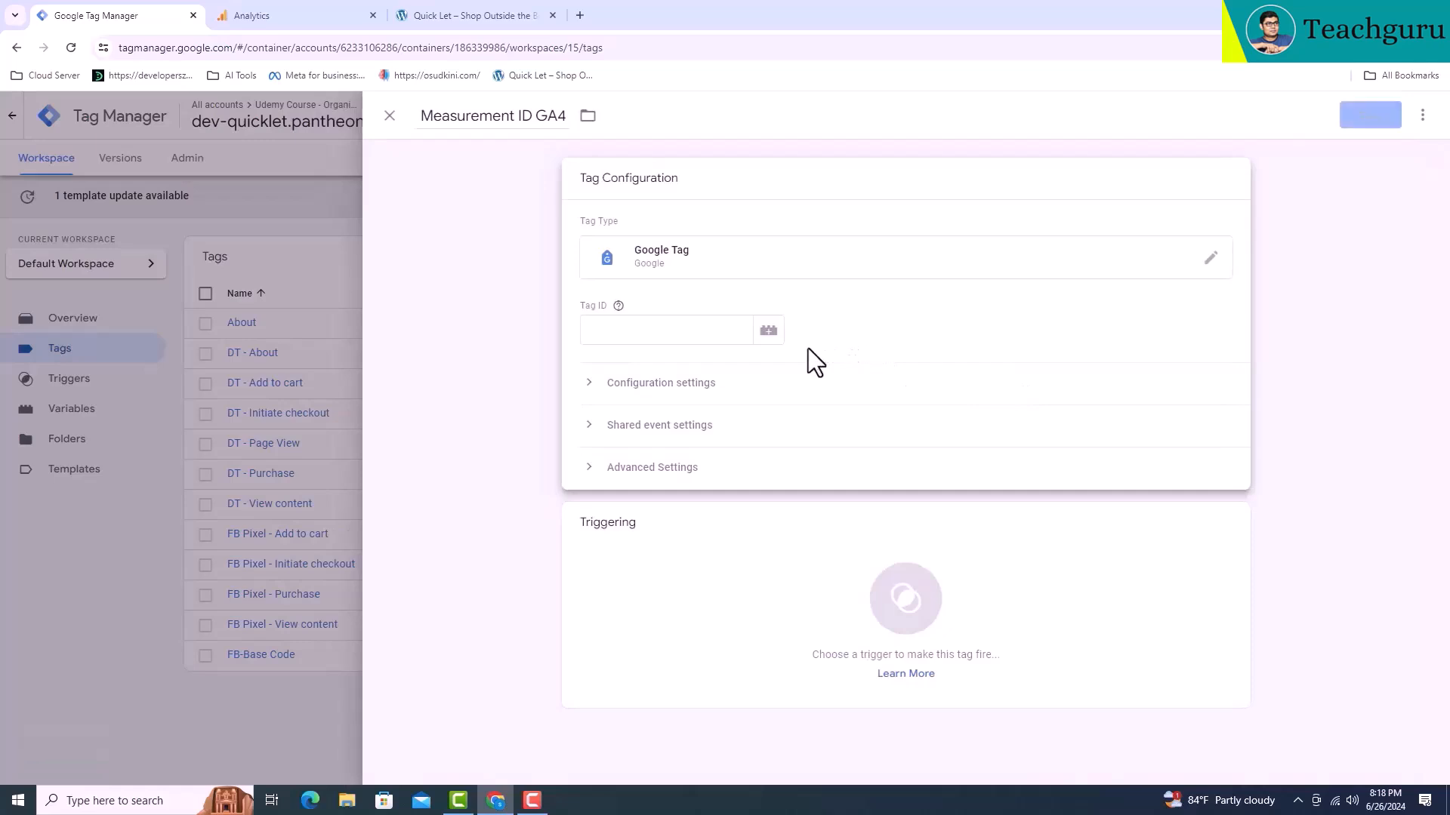
{"action": "left_click", "coordinate": [727, 339]}
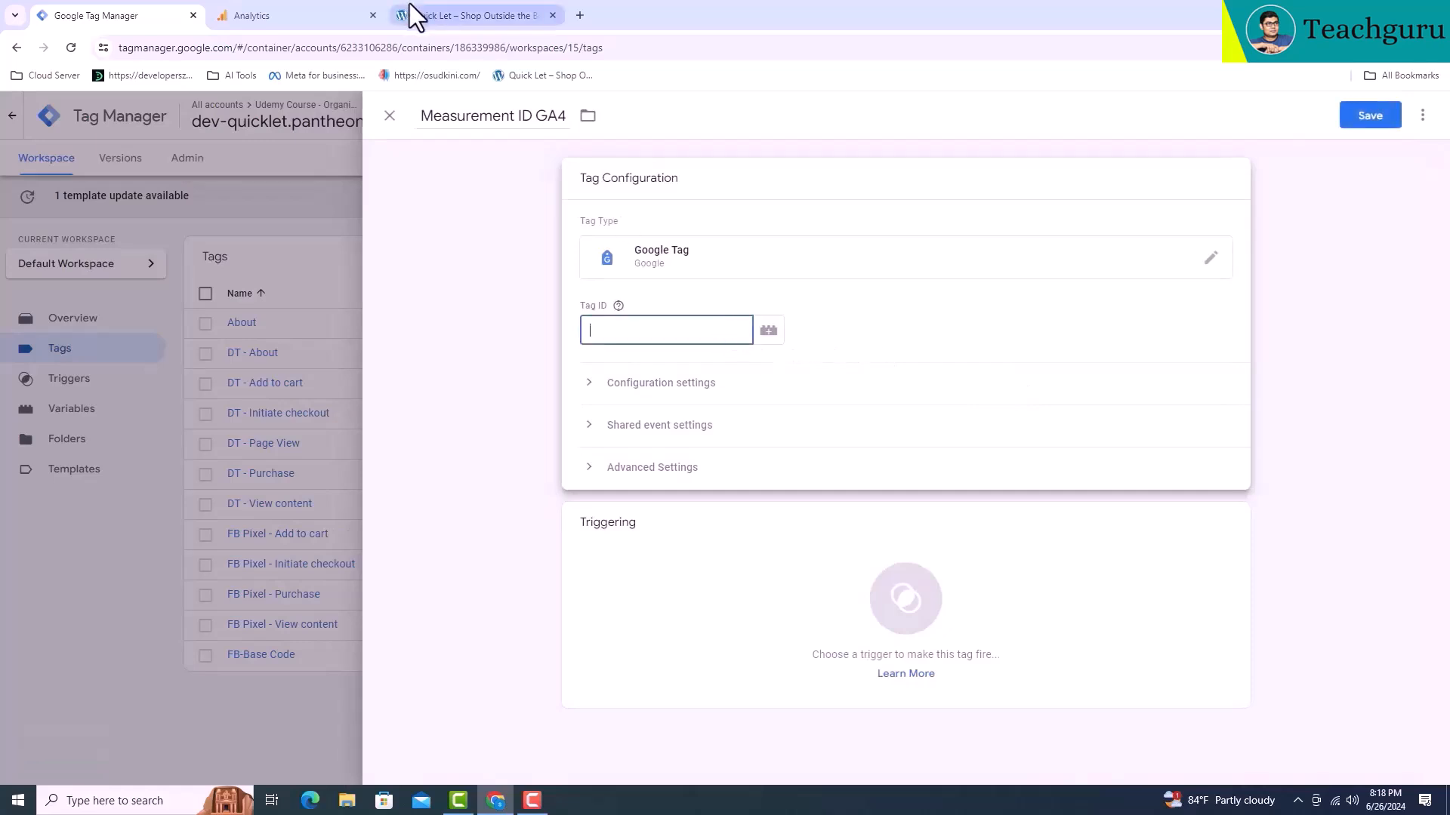
{"action": "left_click", "coordinate": [285, 15]}
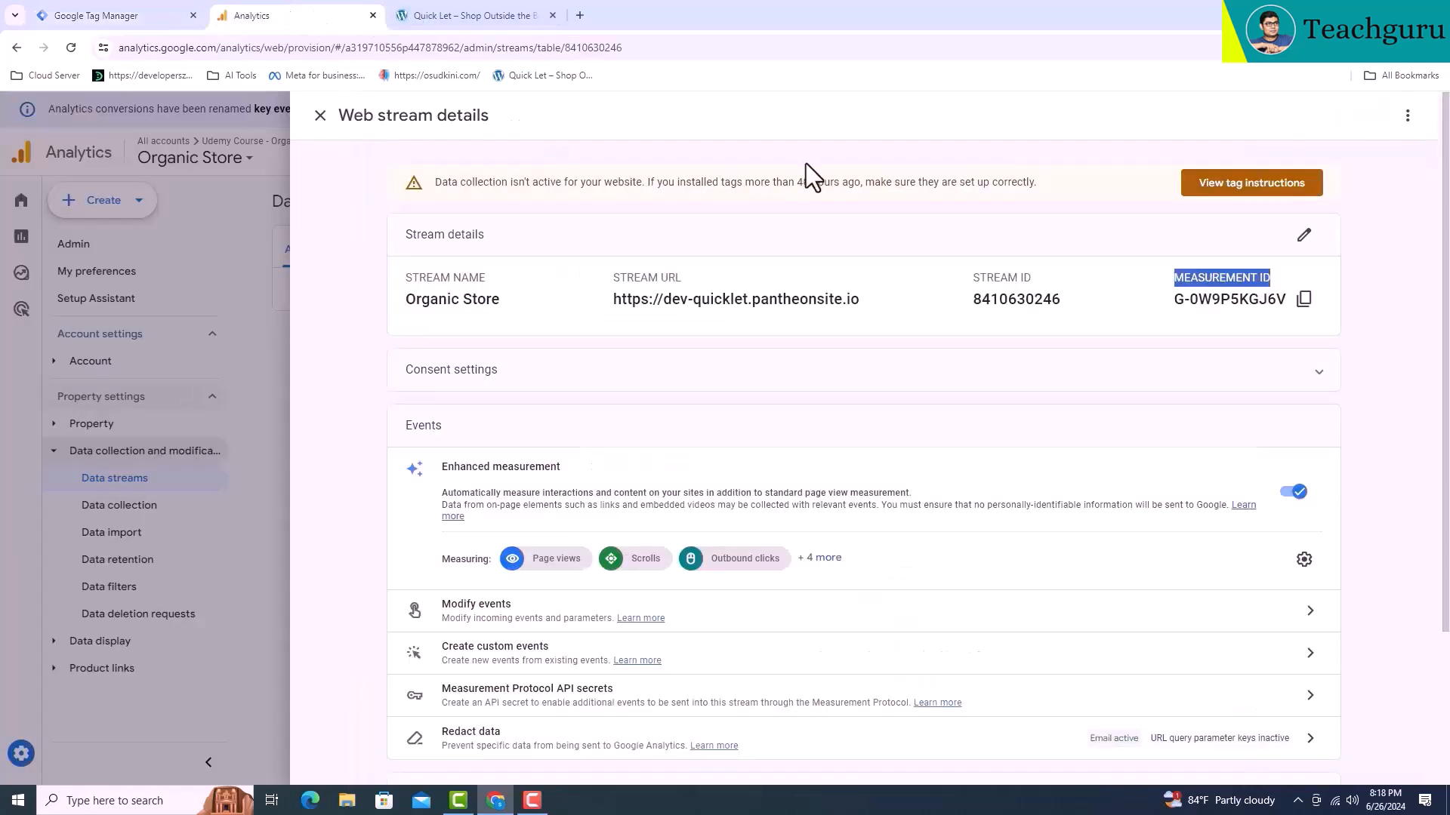
{"action": "left_click", "coordinate": [1304, 299]}
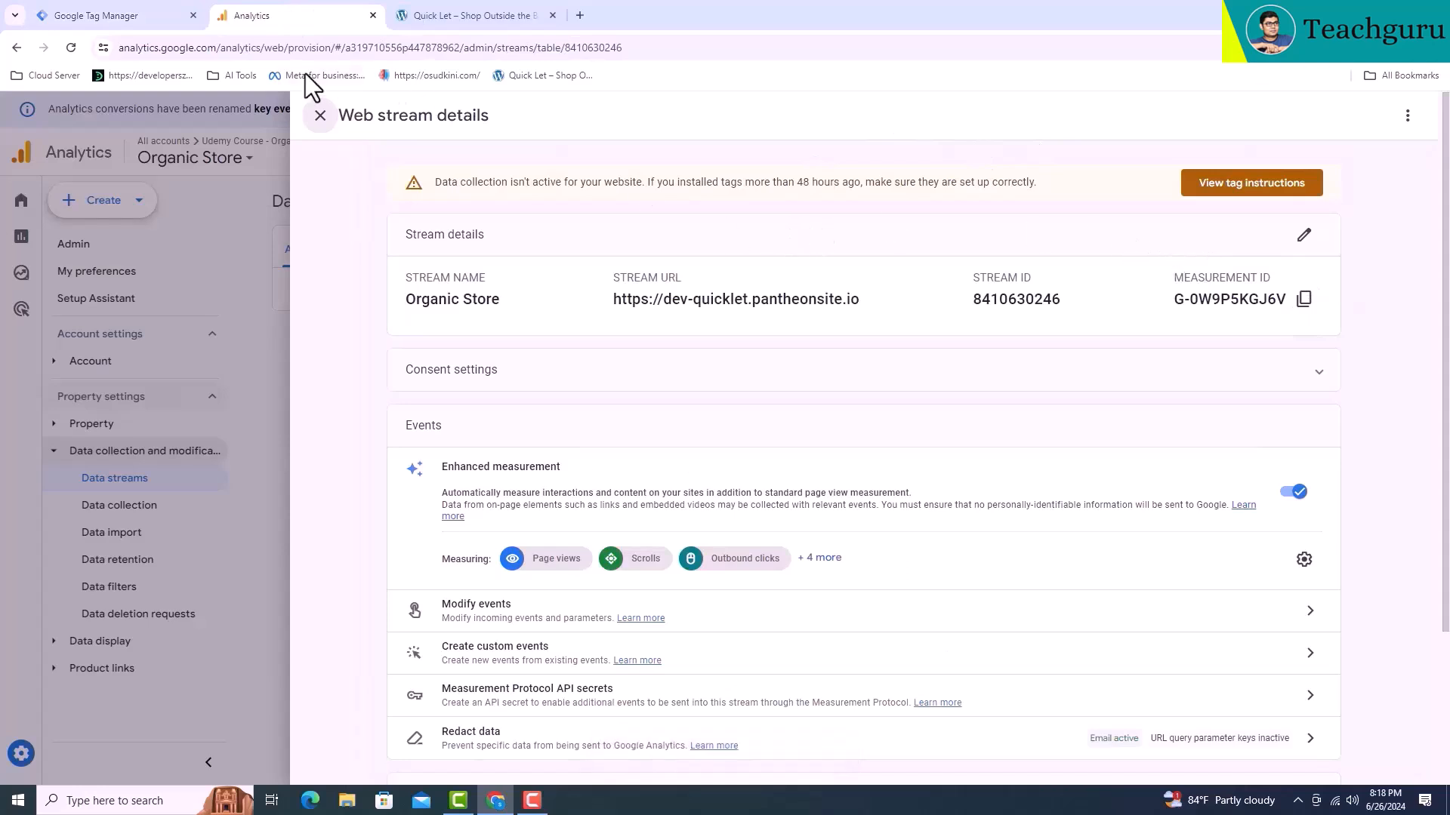
{"action": "left_click", "coordinate": [143, 18]}
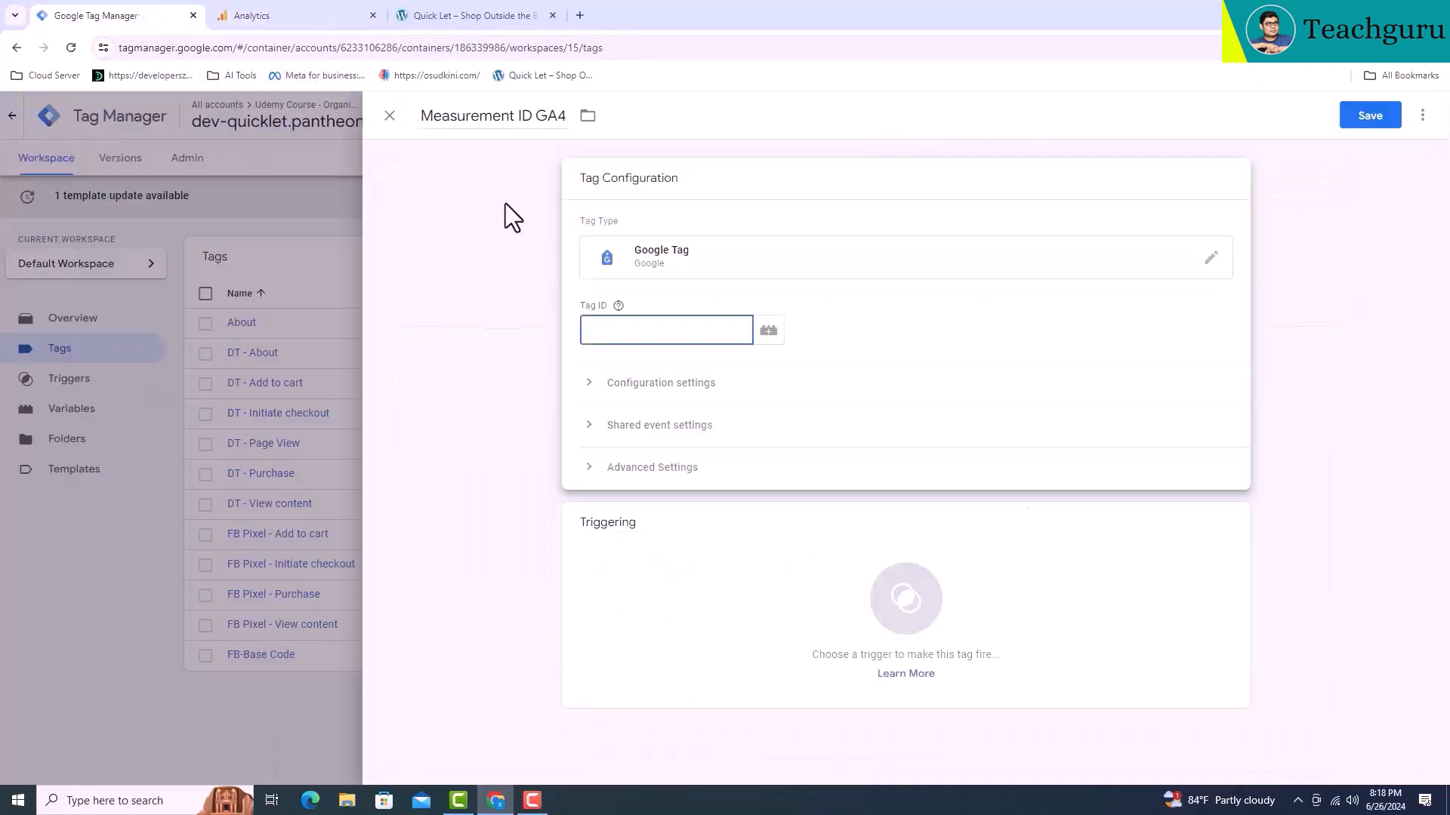
{"action": "key", "text": "ctrl+v"}
- Assign the All Pages page view trigger to the Measurement ID GA4 tag and save the tag
{"action": "left_click", "coordinate": [745, 589]}
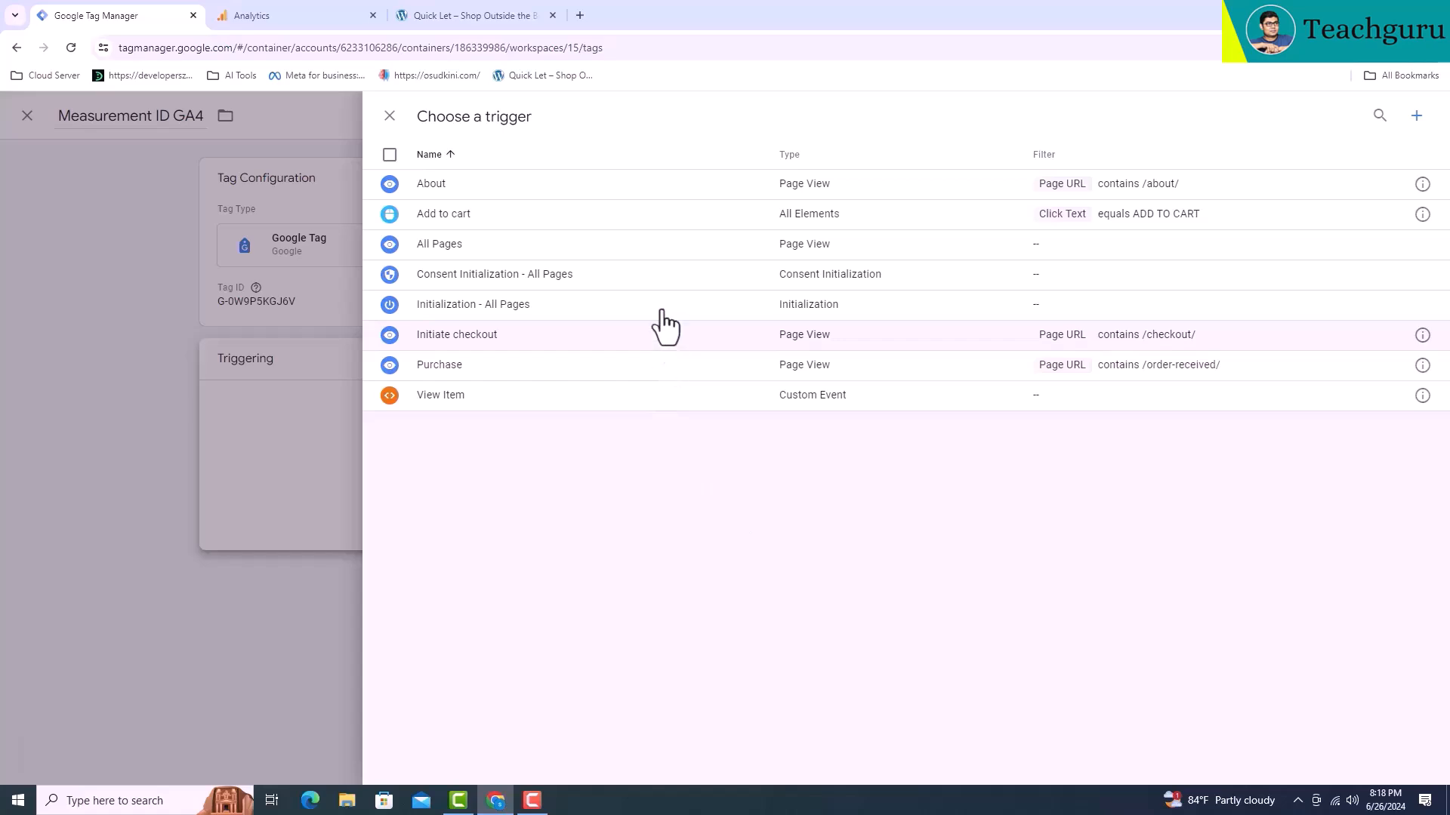
{"action": "left_click", "coordinate": [650, 249]}
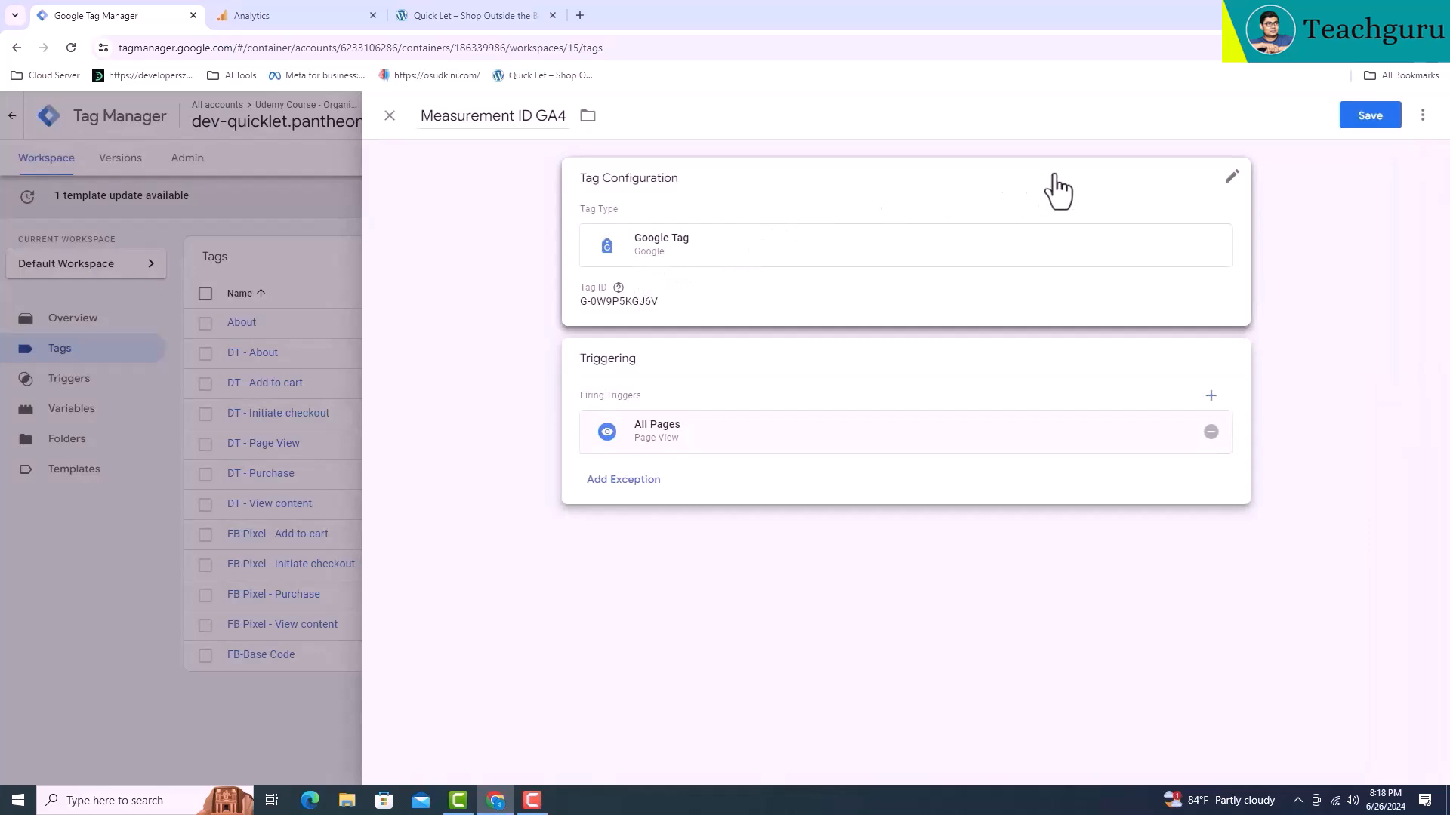
{"action": "left_click", "coordinate": [1369, 119]}
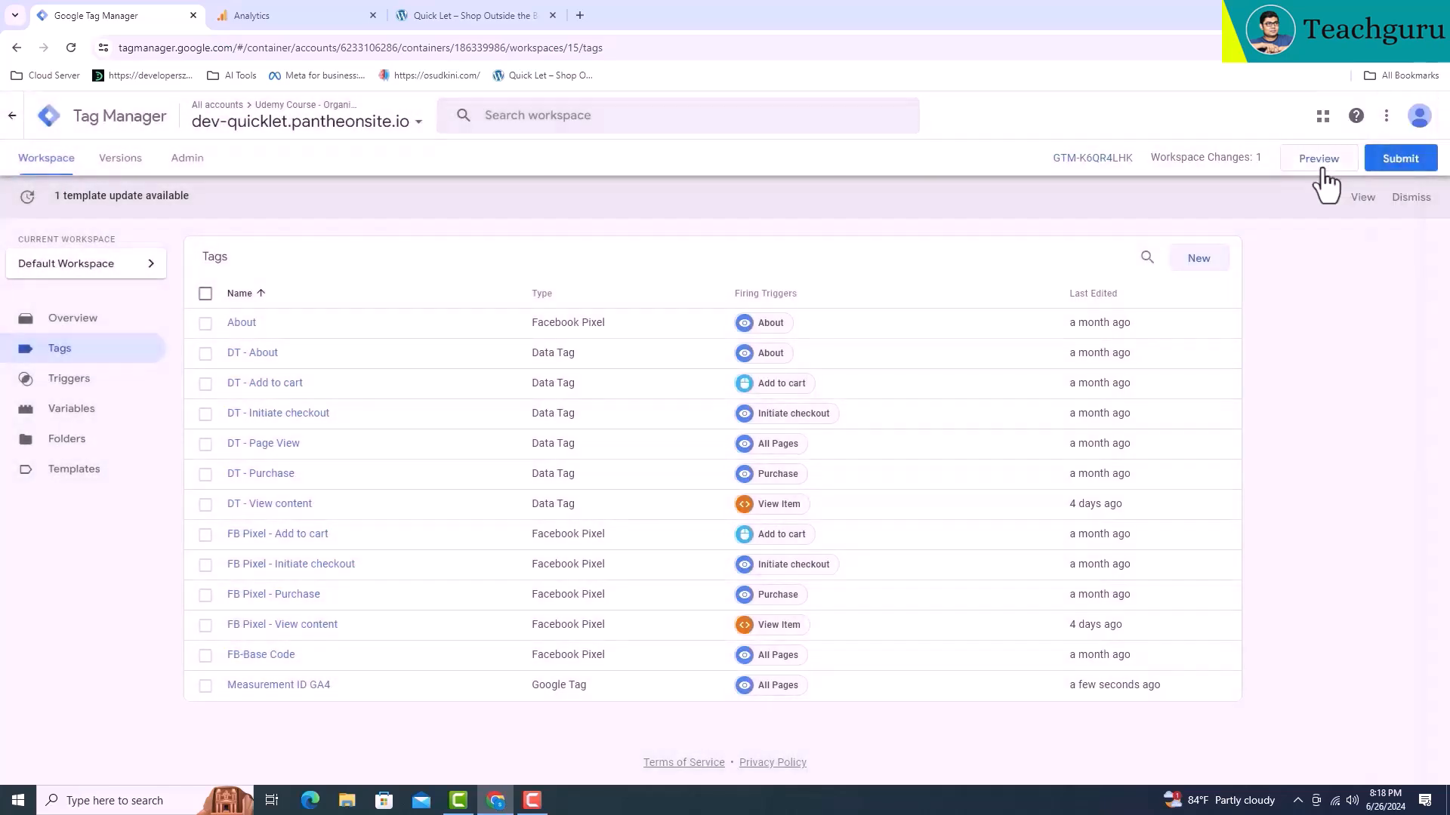
- Publish the workspace change that adds the Measurement ID GA4 tag as a new live version, without a version name or description
{"action": "left_click", "coordinate": [1381, 158]}
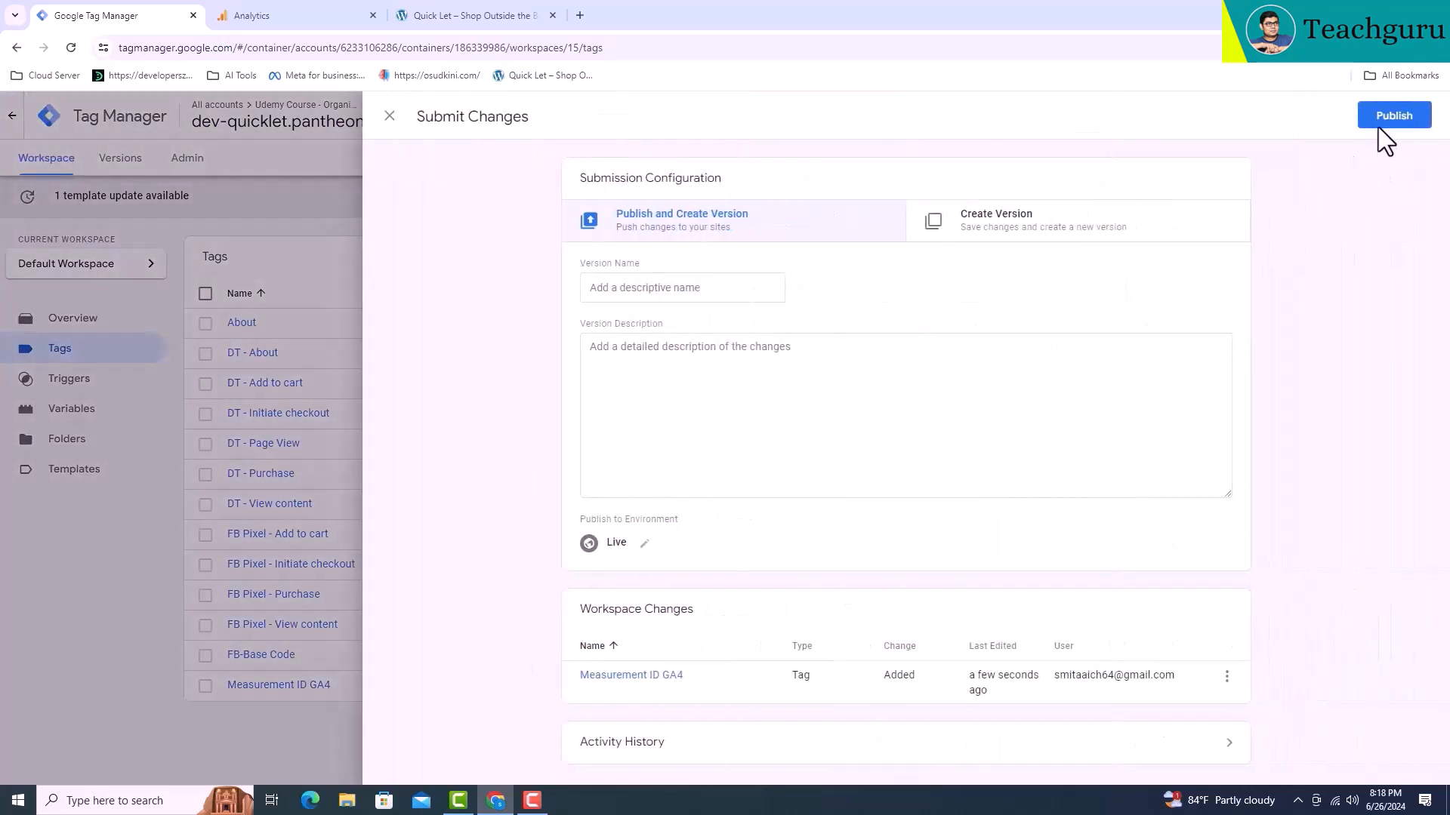
{"action": "left_click", "coordinate": [1389, 121]}
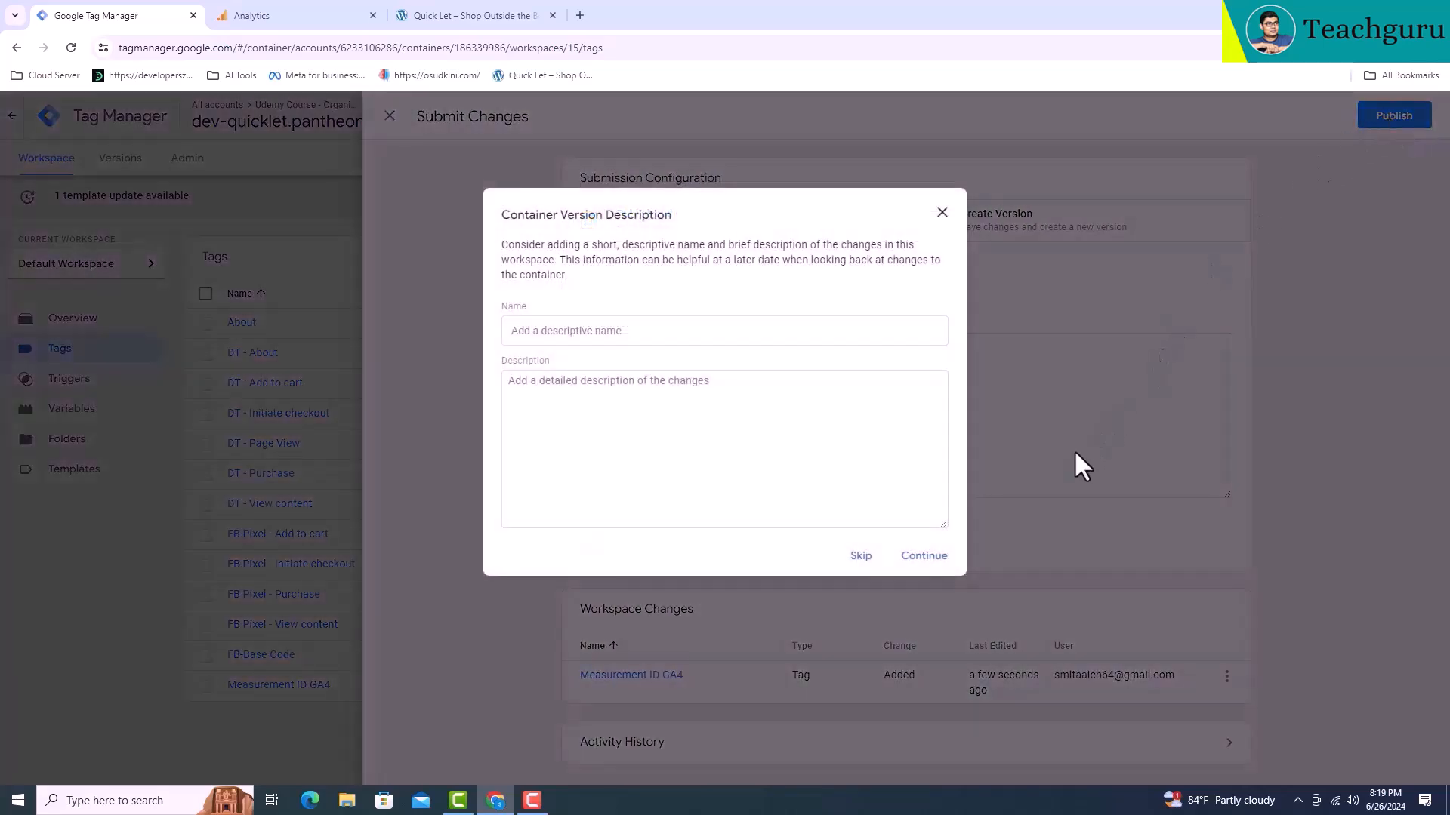
{"action": "left_click", "coordinate": [931, 563]}
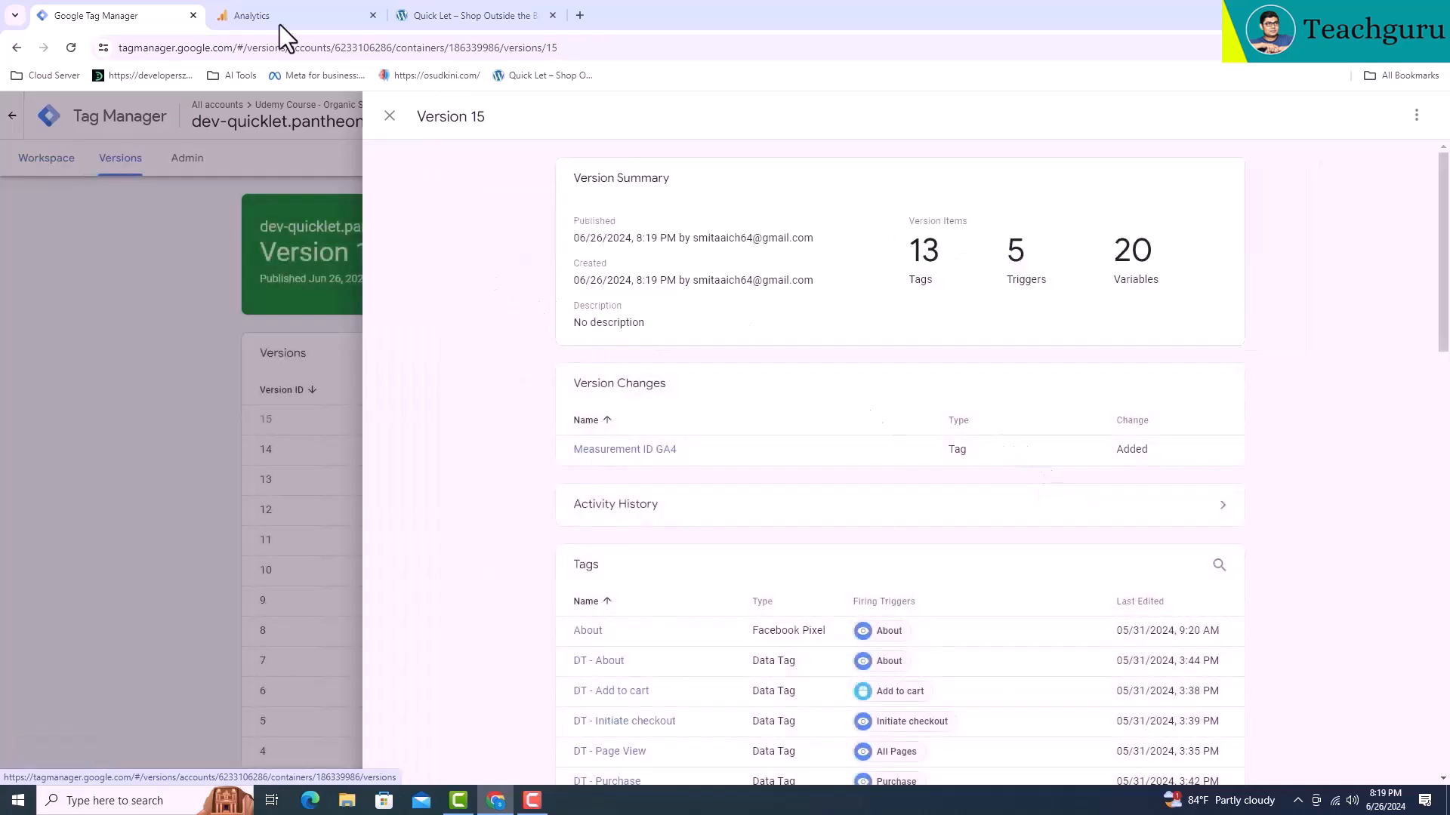
{"action": "left_click", "coordinate": [390, 116]}
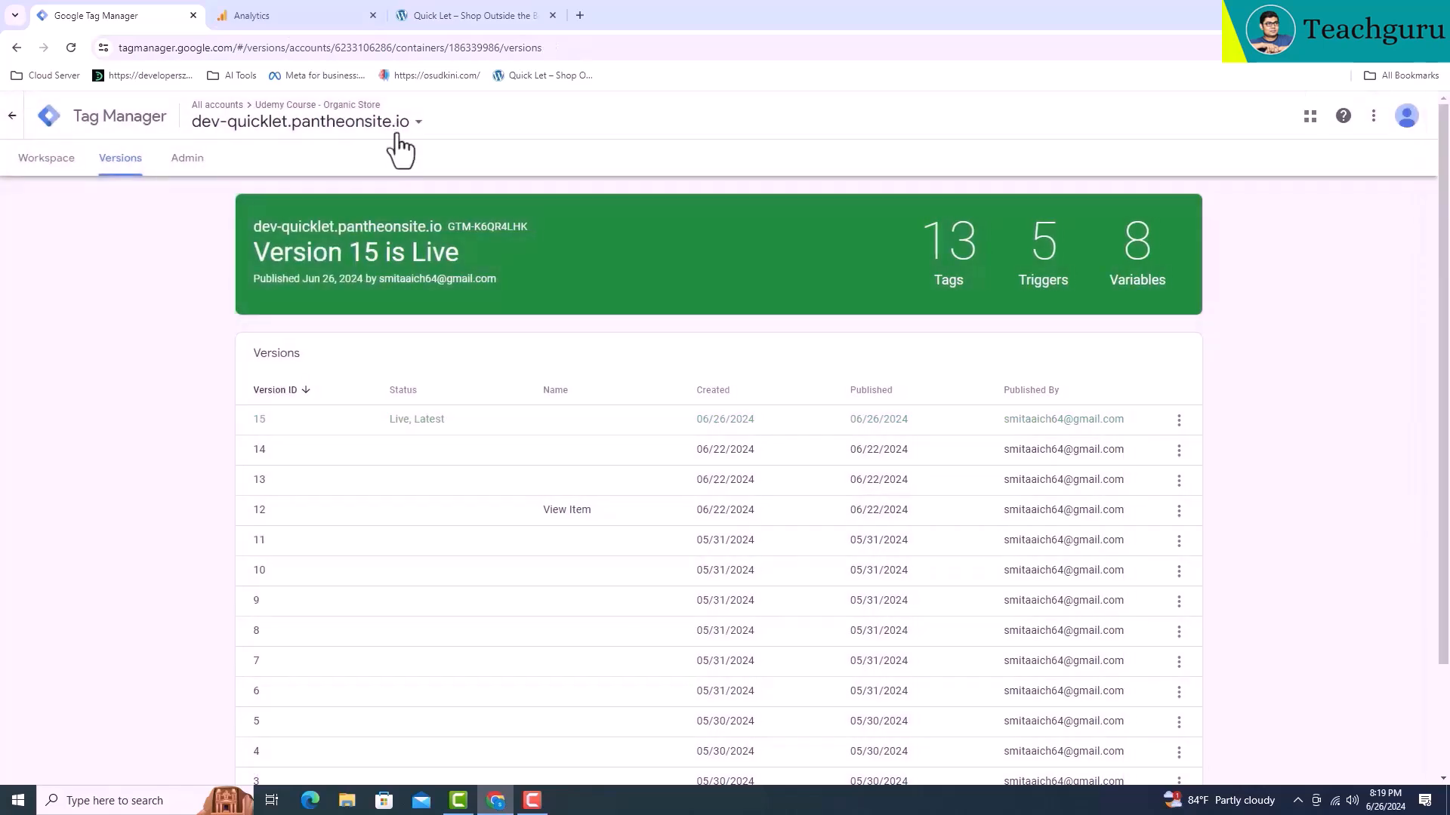
- Return to the workspace's tag list and start preview mode connected to the store site
{"action": "left_click", "coordinate": [49, 160]}
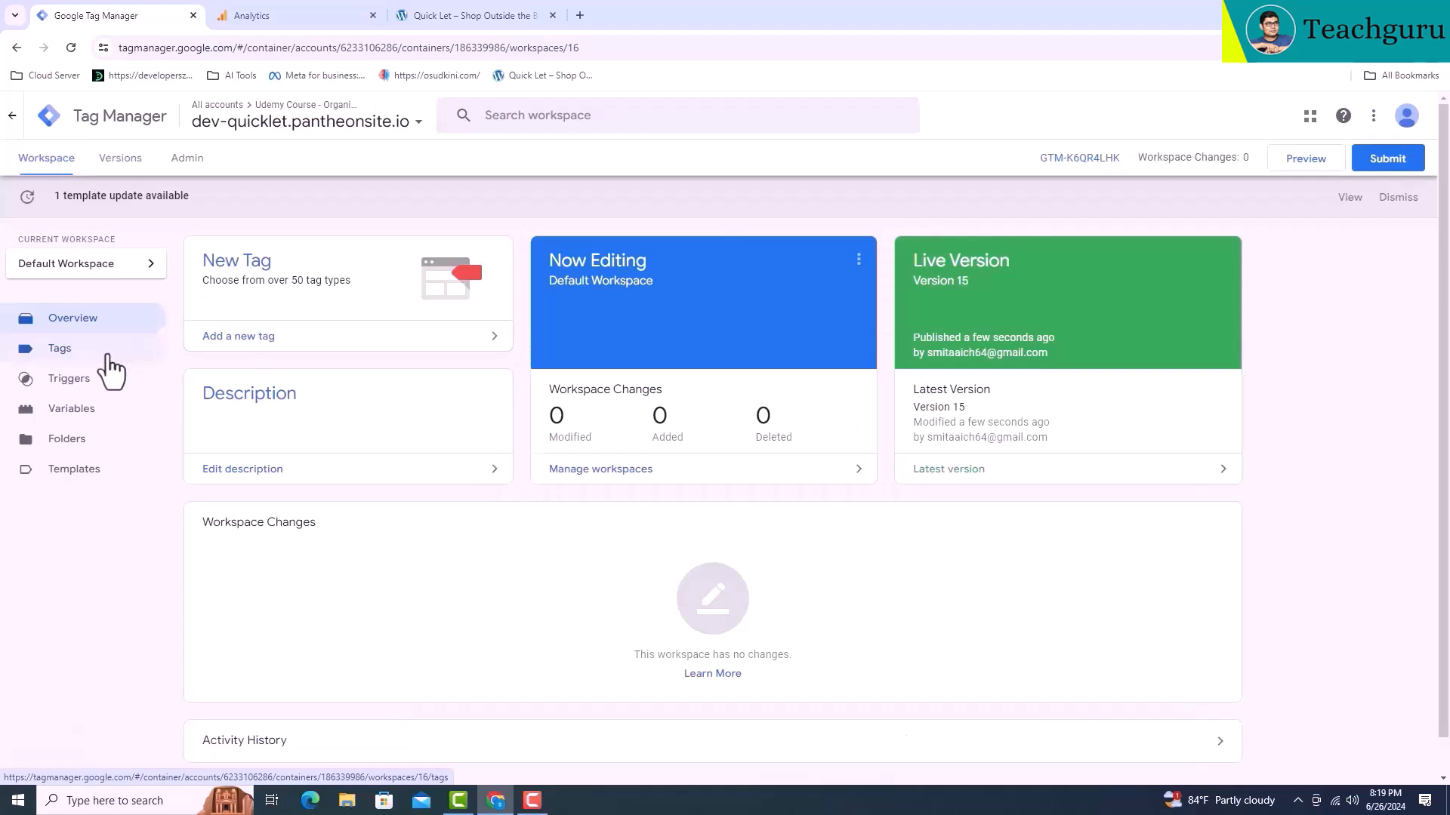
{"action": "left_click", "coordinate": [109, 353]}
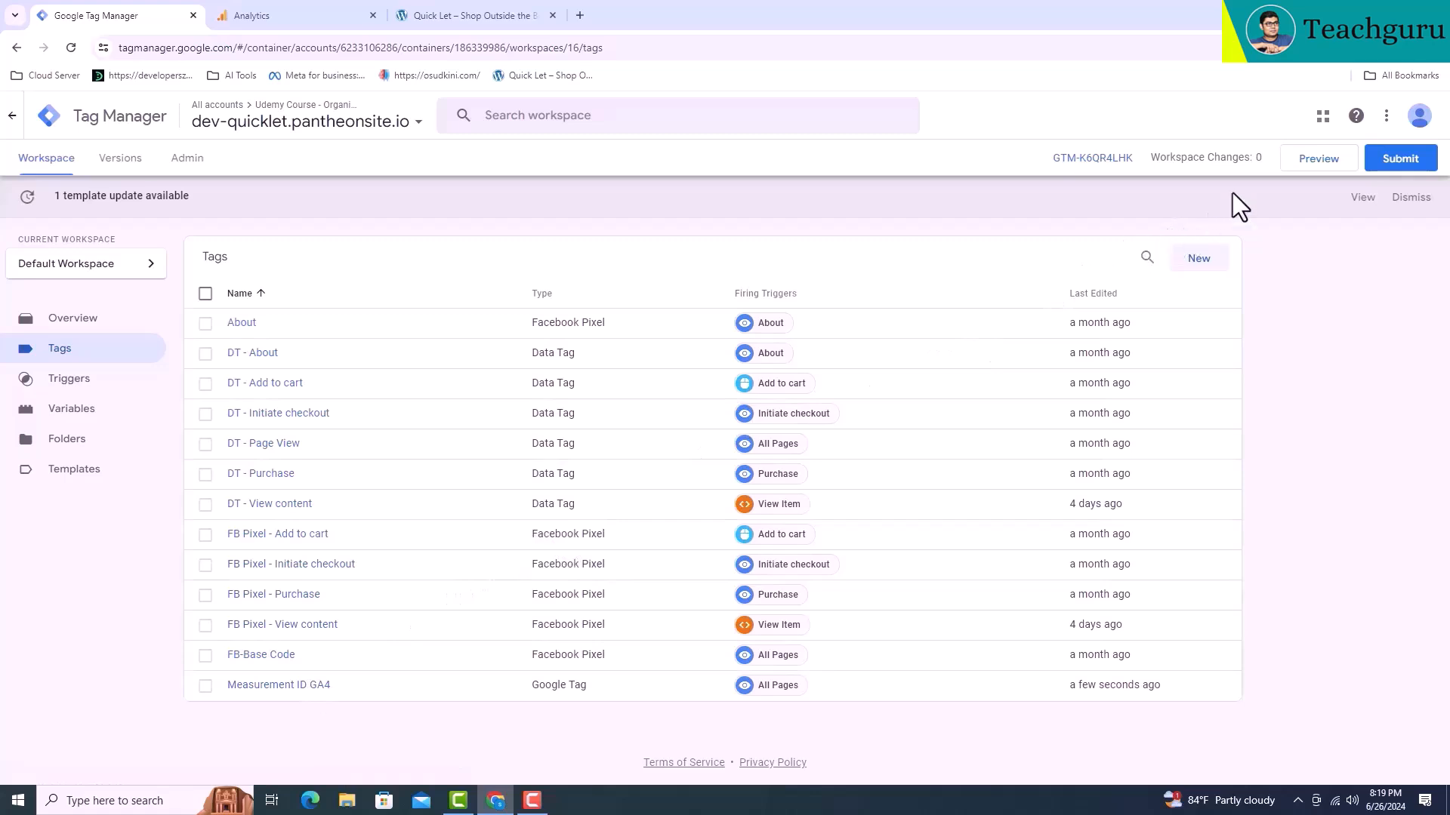
{"action": "left_click", "coordinate": [1292, 162]}
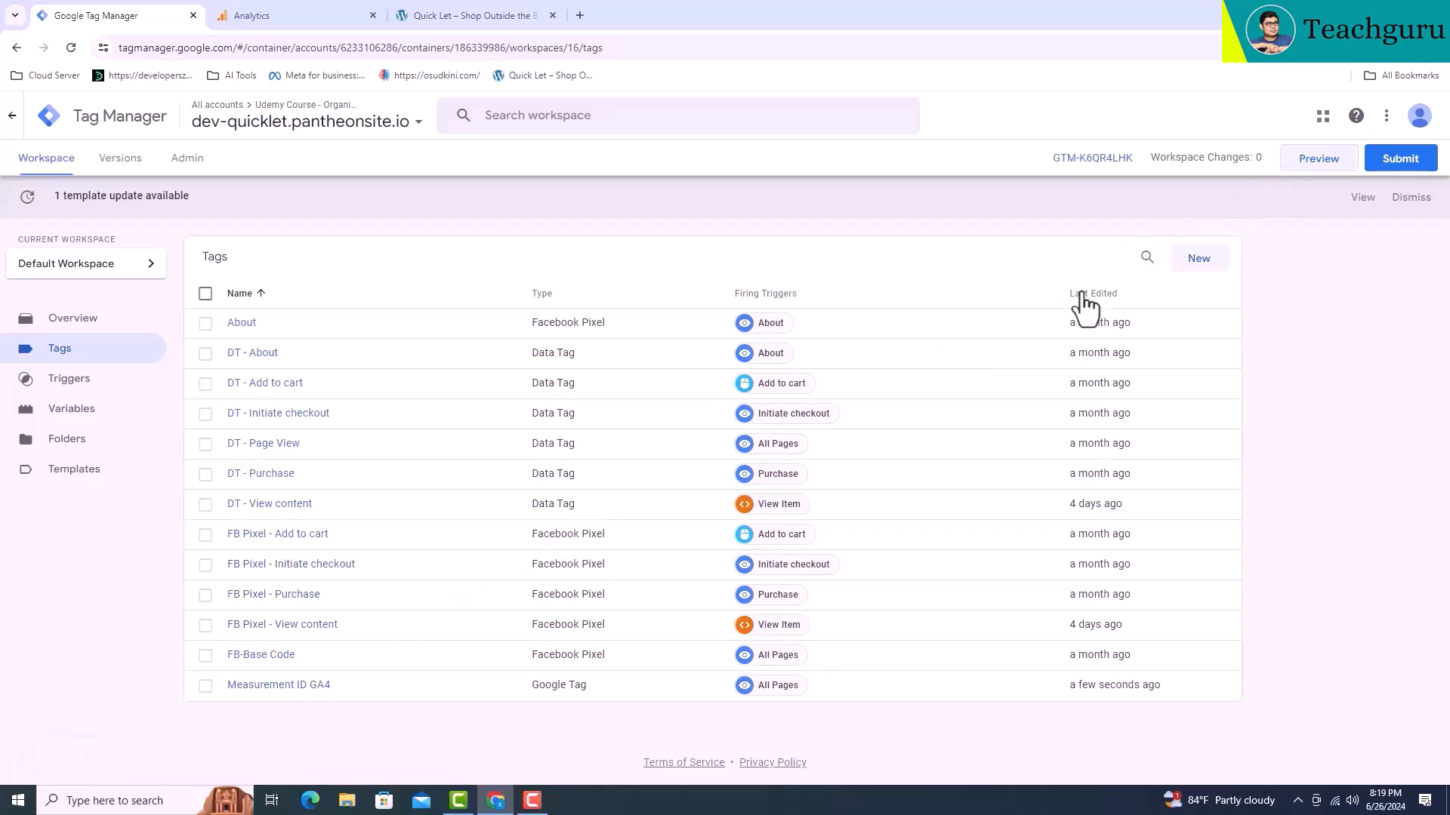
{"action": "left_click", "coordinate": [732, 469]}
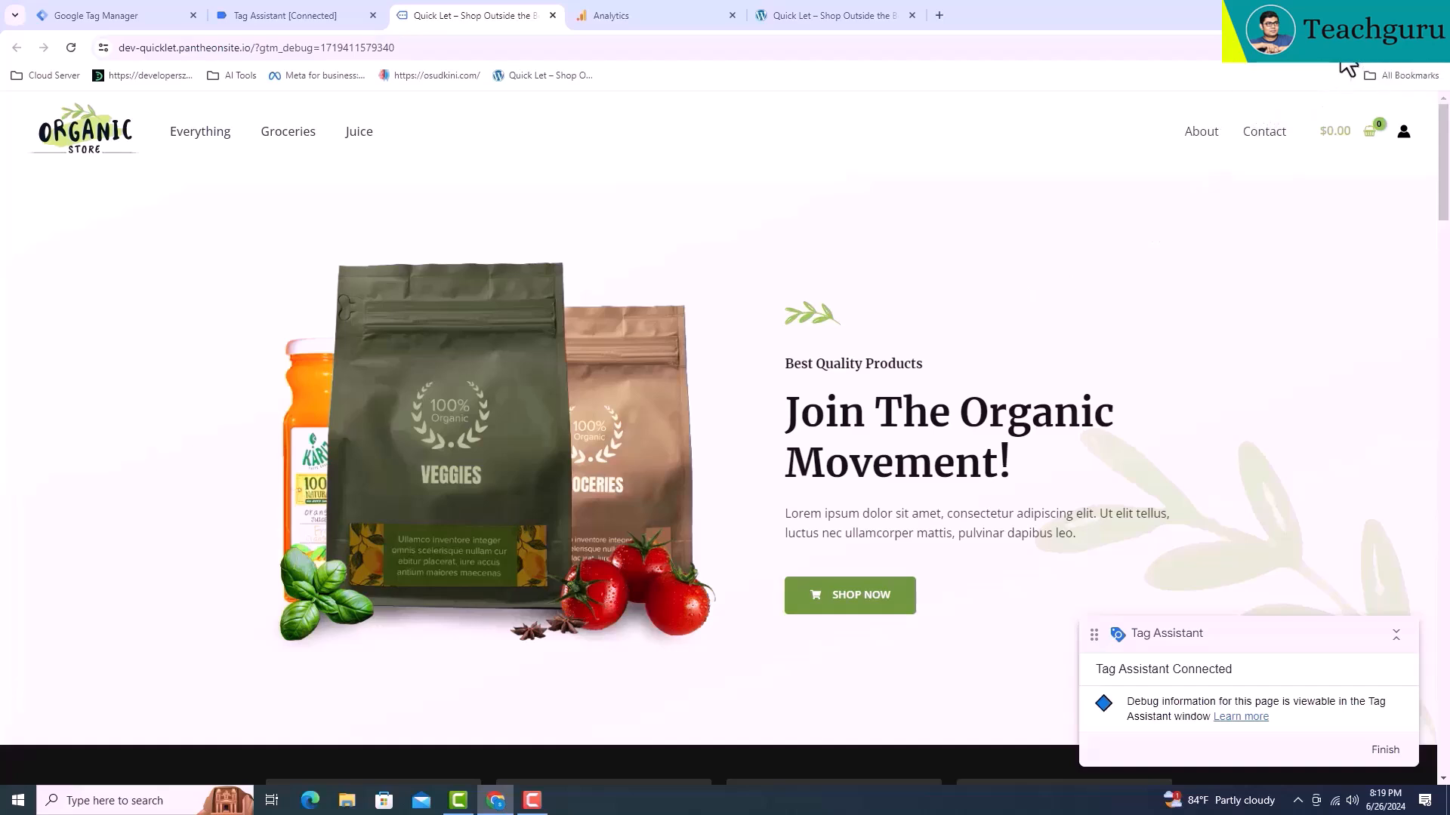
- Enable Tag Assistant Legacy on the store and check its tag analysis on the Handpicked Red Chillies product page
{"action": "left_click", "coordinate": [1341, 57]}
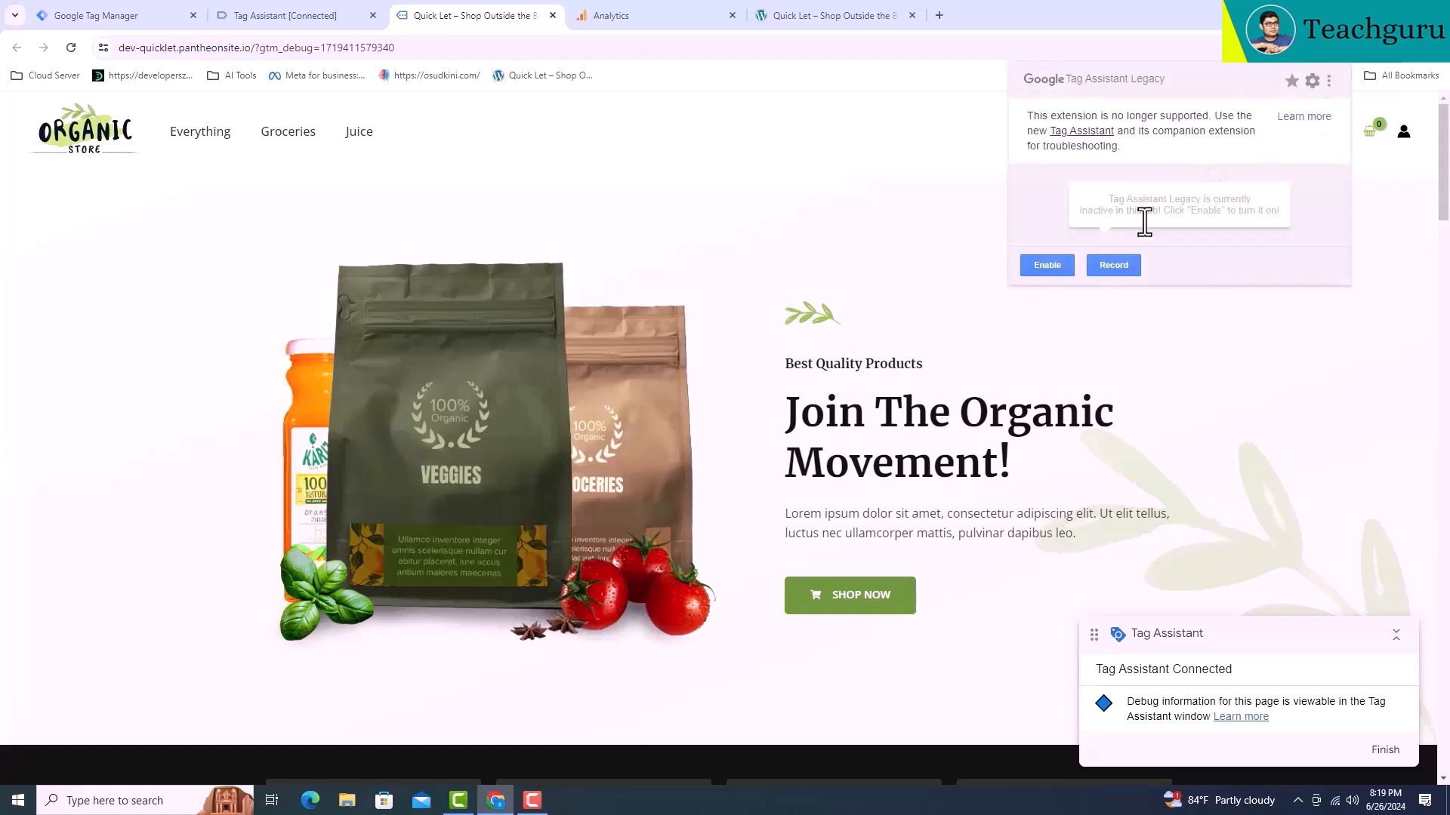
{"action": "left_click", "coordinate": [1045, 265]}
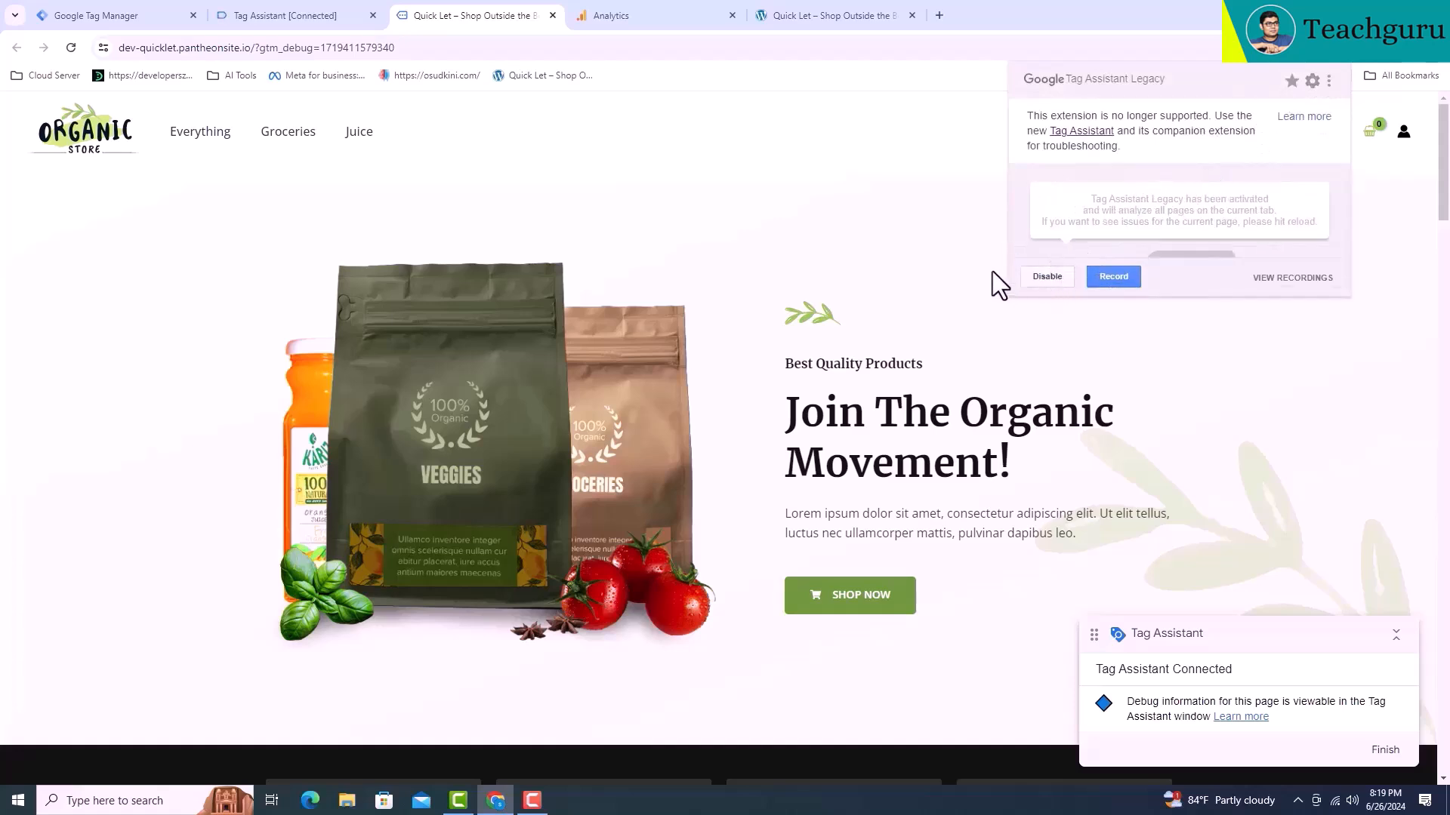
{"action": "scroll", "coordinate": [981, 242], "scroll_direction": "down", "scroll_amount": 2}
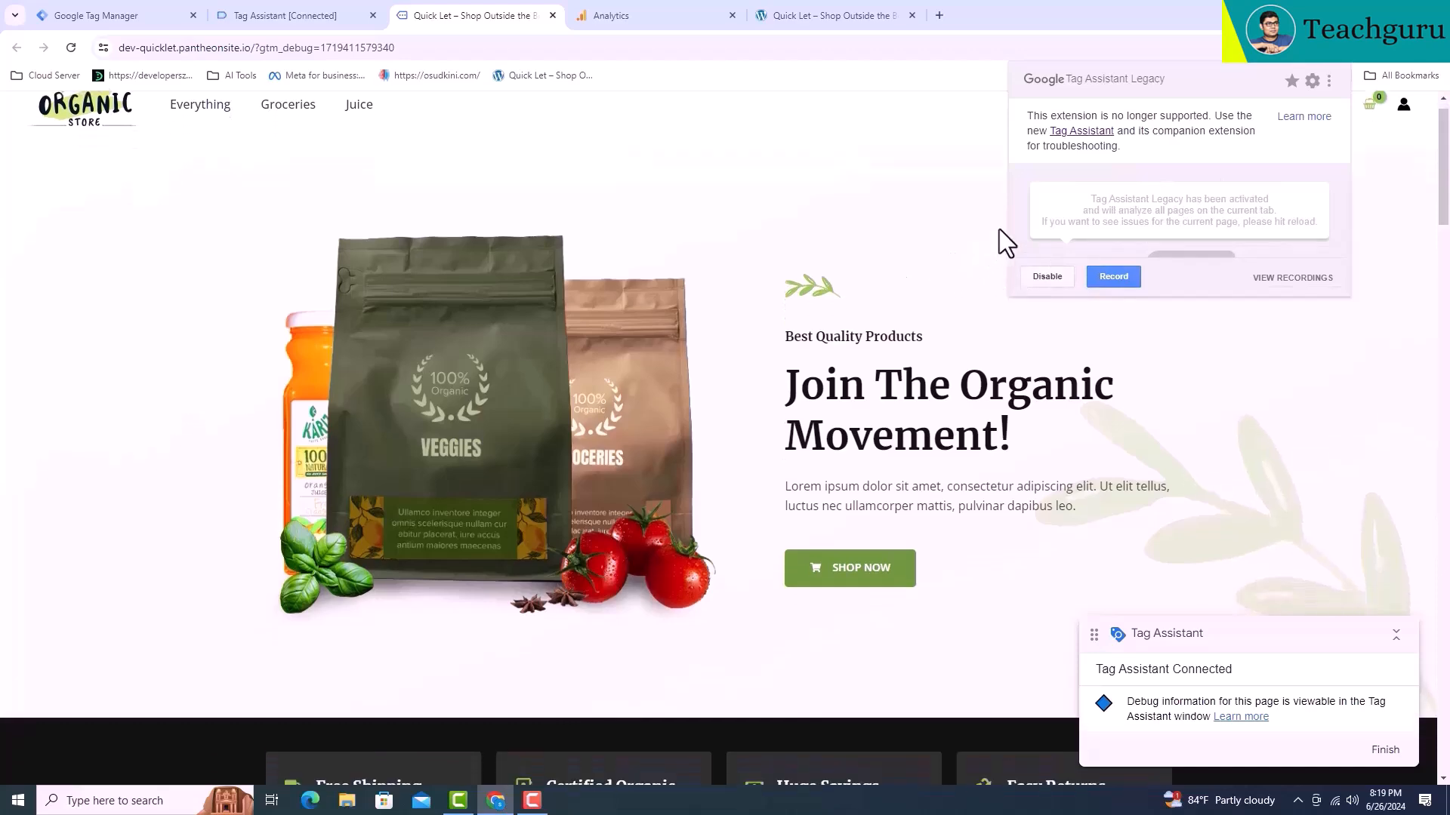
{"action": "scroll", "coordinate": [891, 325], "scroll_direction": "down", "scroll_amount": 5}
{"action": "scroll", "coordinate": [869, 347], "scroll_direction": "down", "scroll_amount": 3}
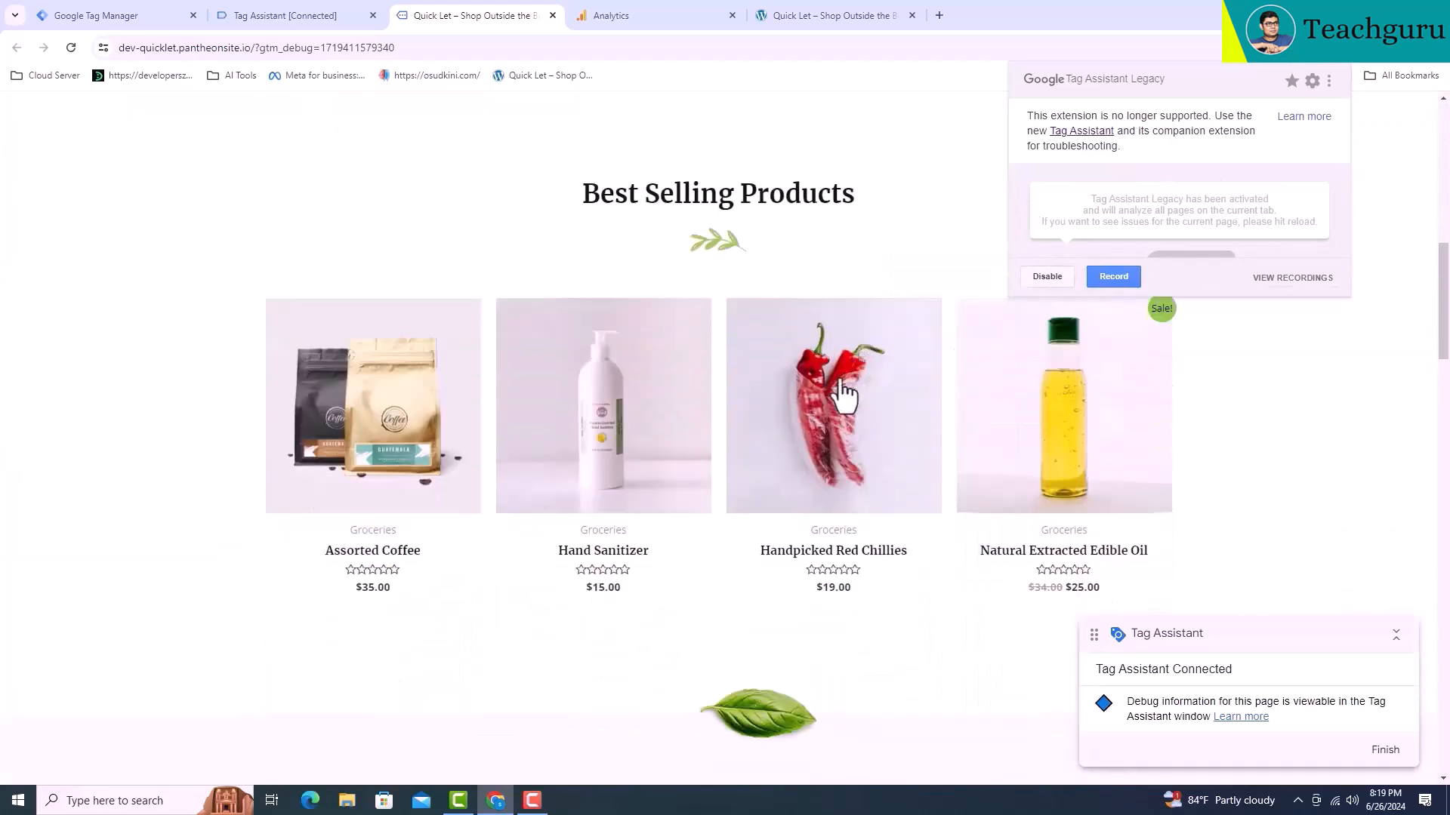
{"action": "left_click", "coordinate": [827, 412]}
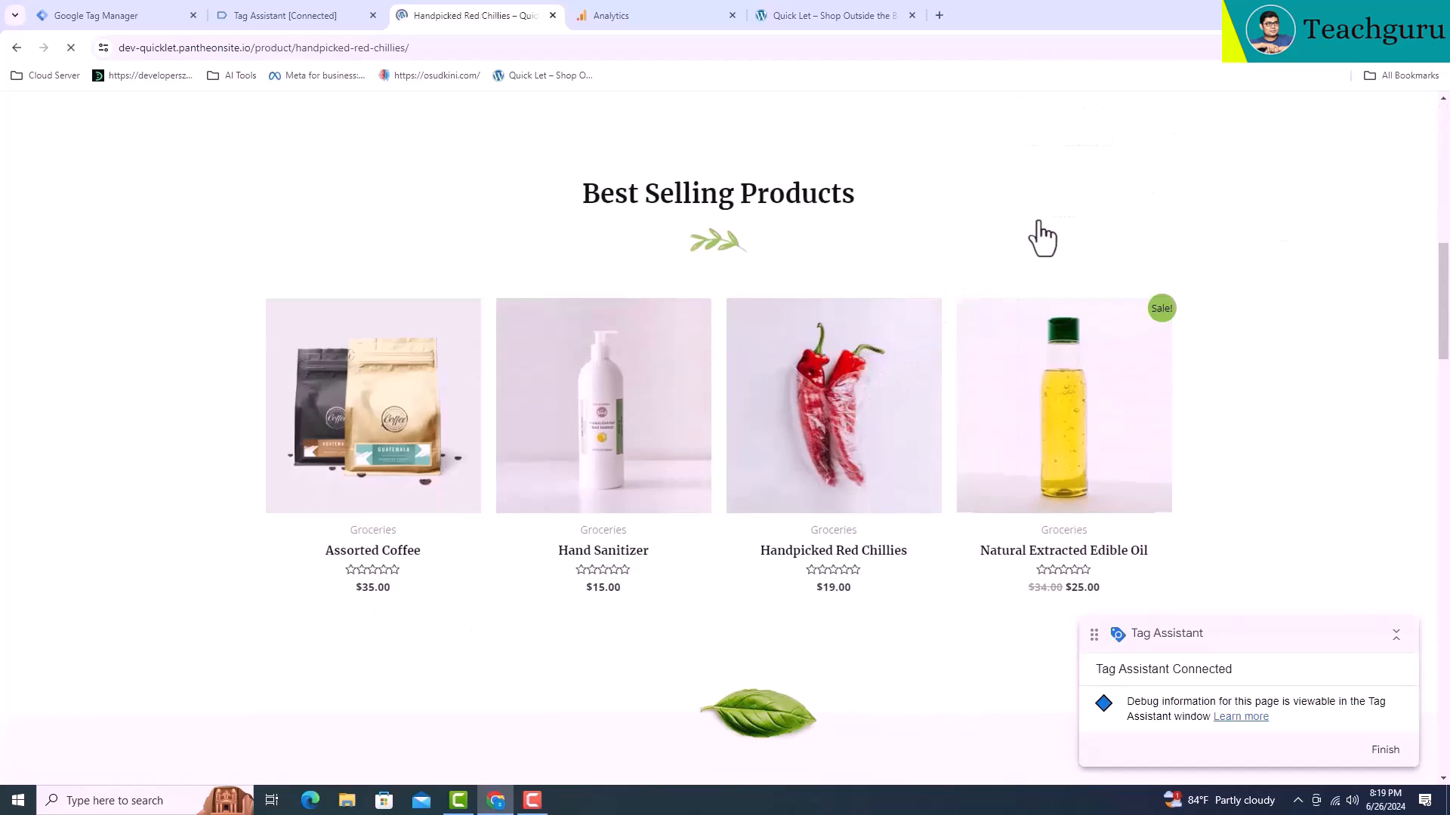
{"action": "left_click", "coordinate": [1342, 59]}
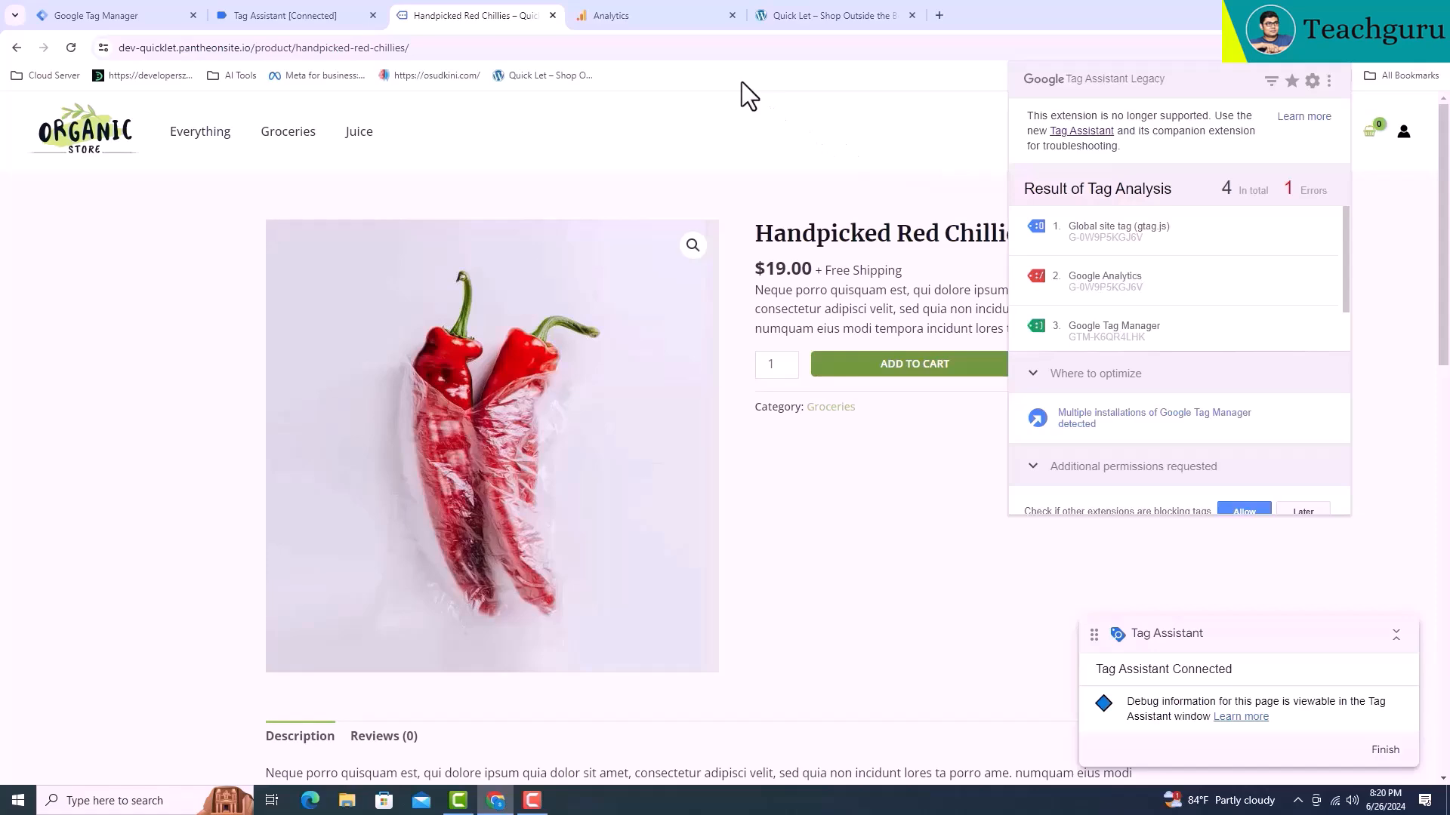
- Switch to Analytics and review the Organic Store stream's measurement ID and its manual and website-builder tag installation instructions
{"action": "left_click", "coordinate": [674, 18]}
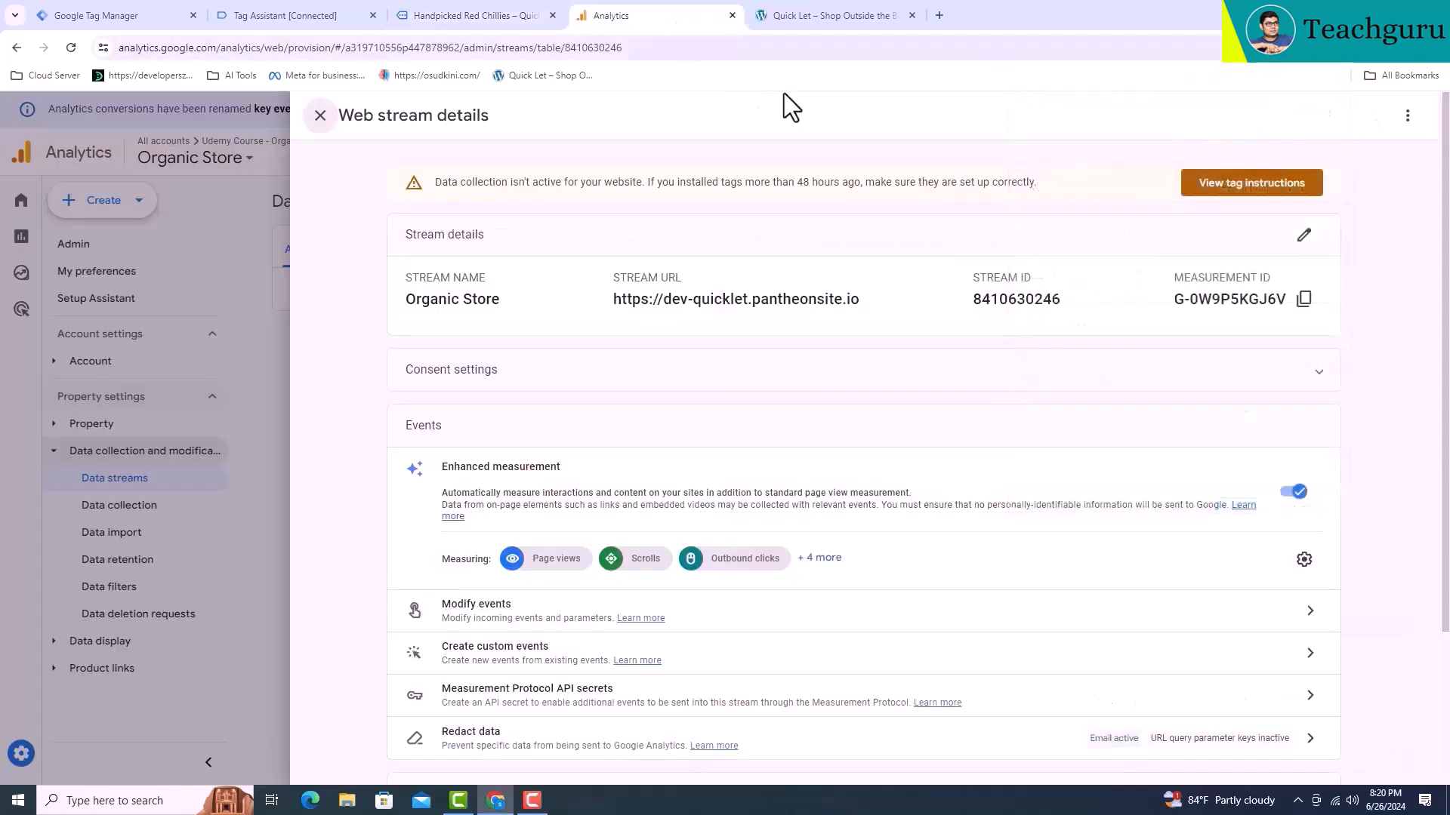
{"action": "left_click_drag", "start_coordinate": [1179, 303], "coordinate": [1292, 316]}
{"action": "left_click", "coordinate": [1203, 183]}
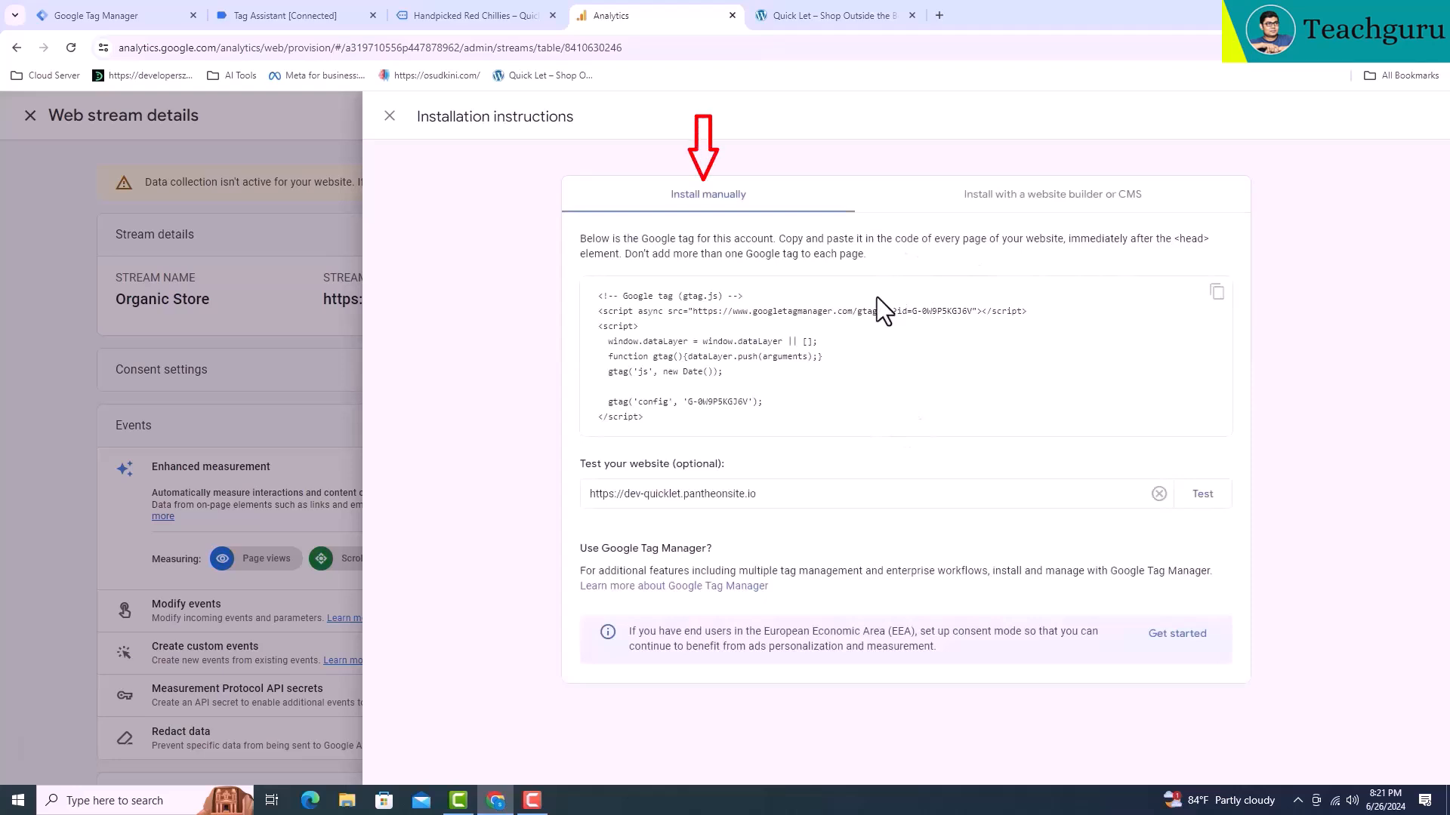
{"action": "left_click_drag", "start_coordinate": [595, 297], "coordinate": [651, 413]}
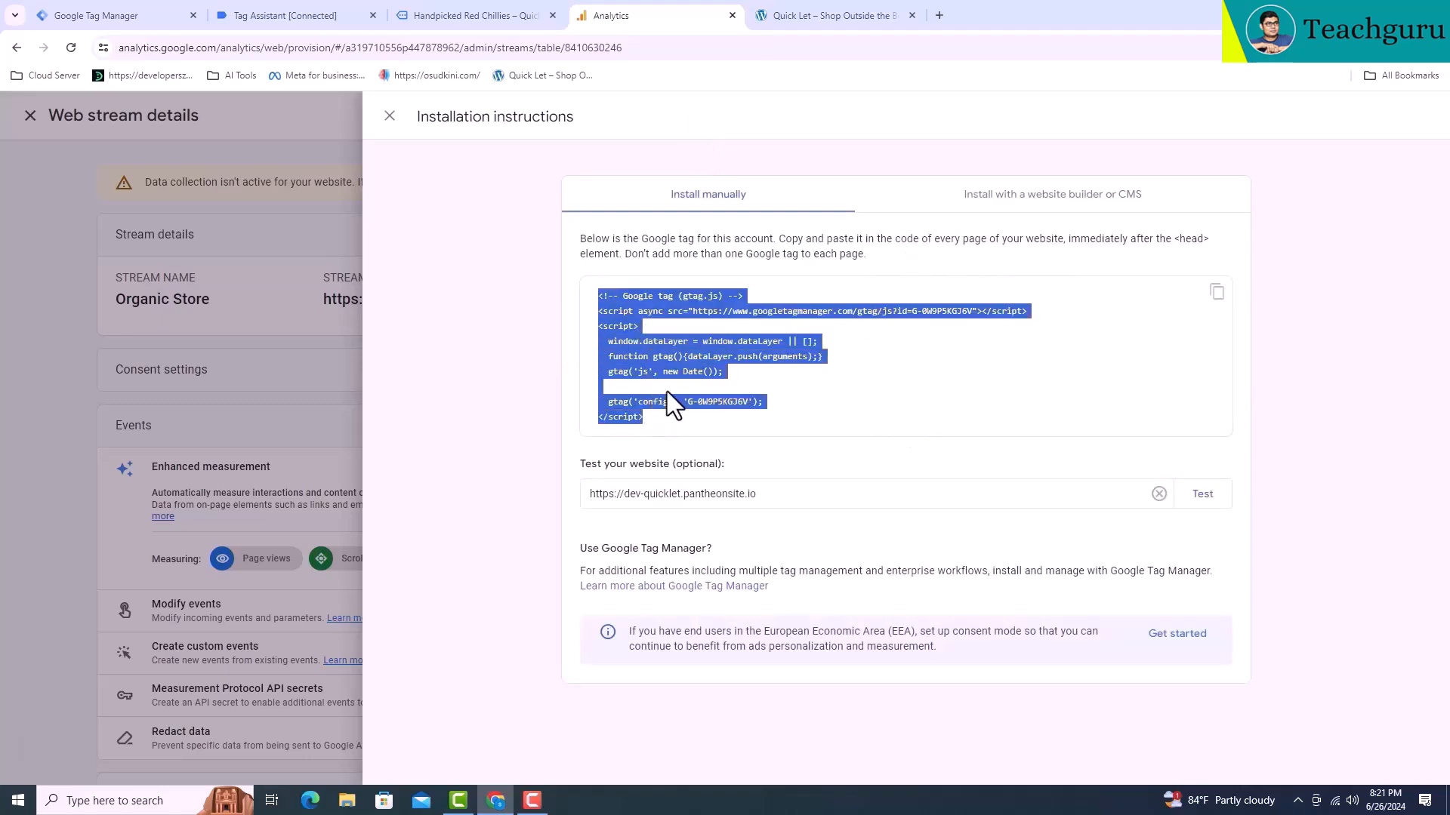
{"action": "left_click", "coordinate": [989, 200]}
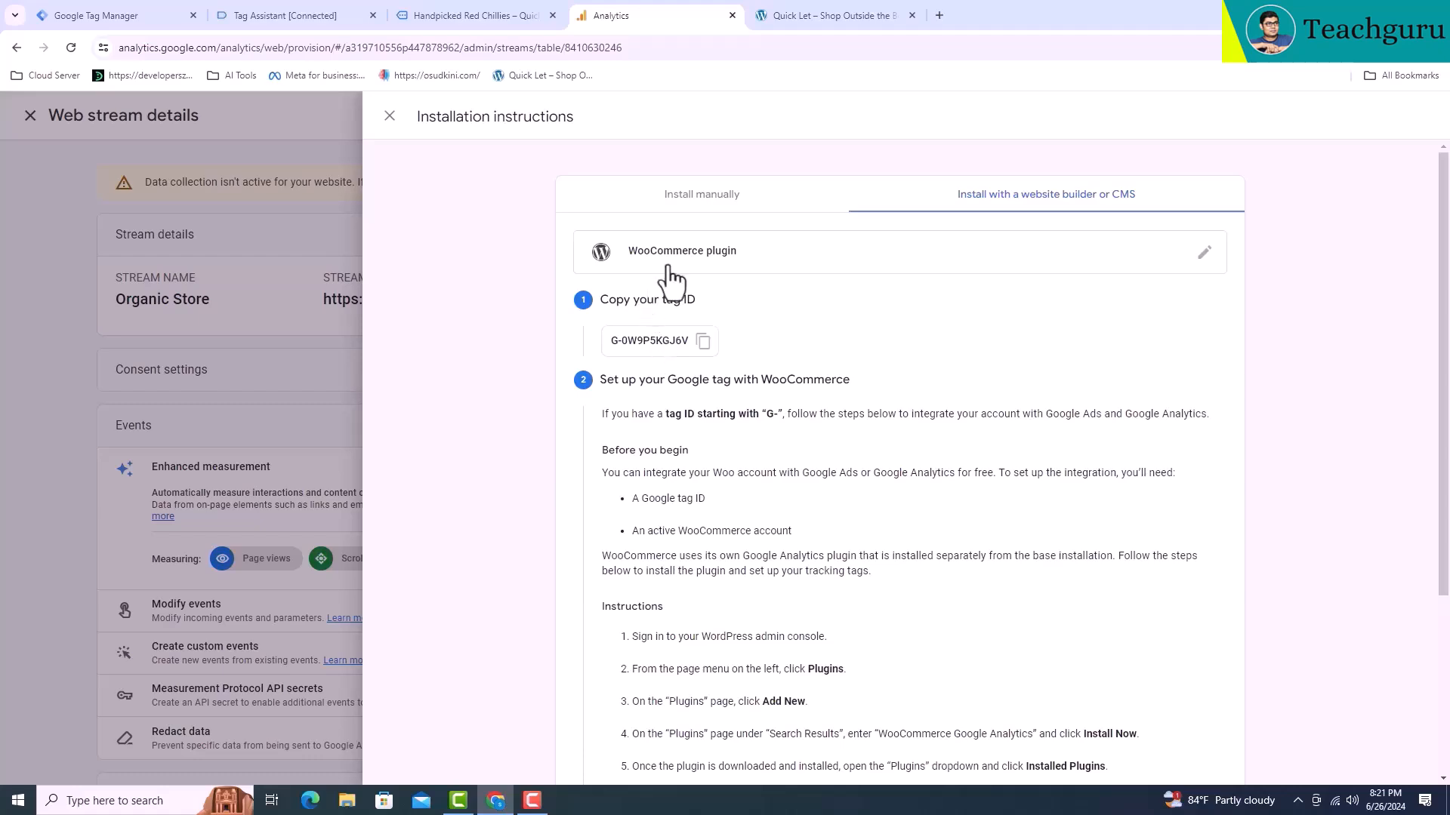
{"action": "left_click", "coordinate": [696, 207]}
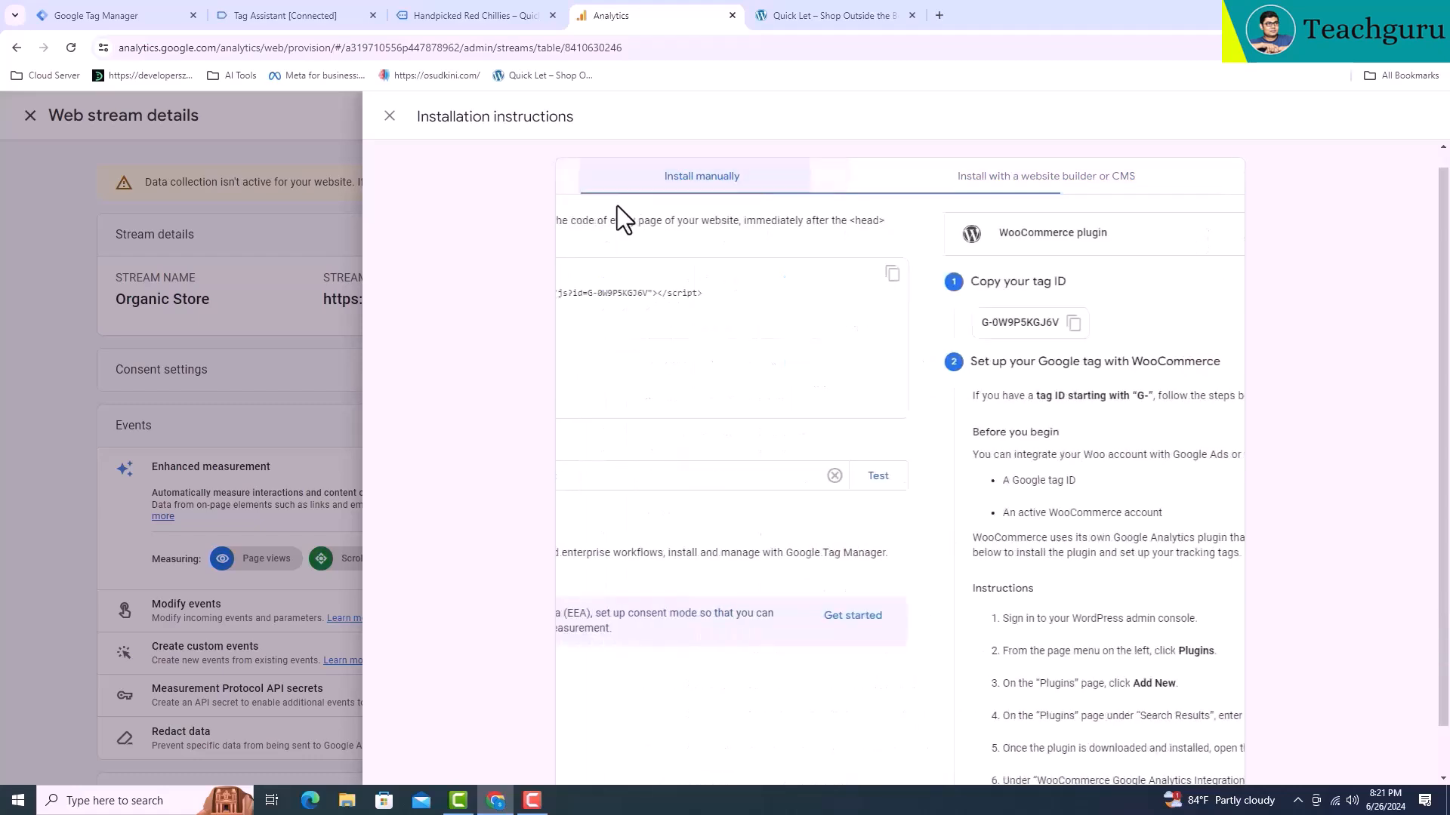
{"action": "left_click", "coordinate": [390, 116]}
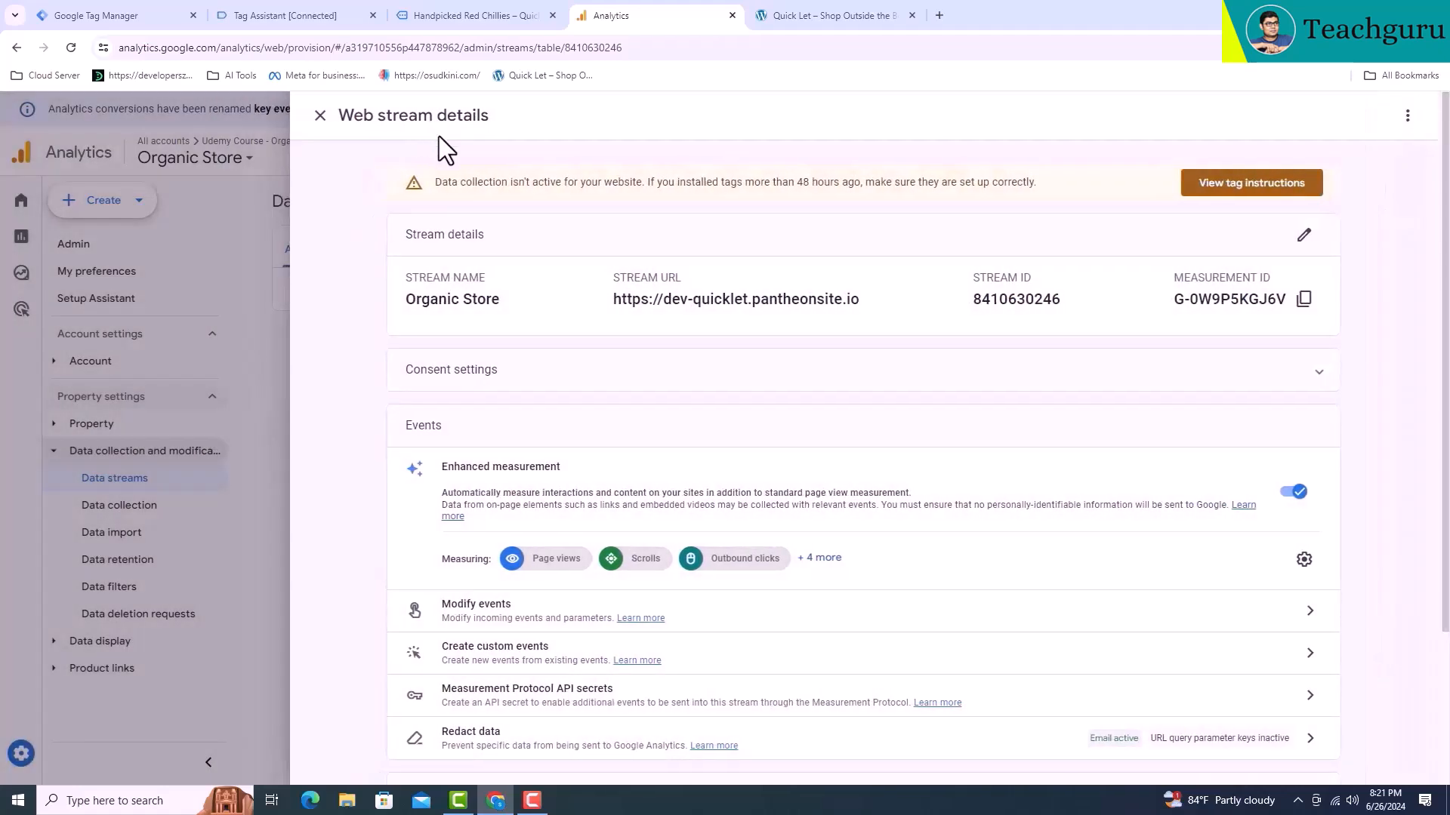
{"action": "left_click", "coordinate": [320, 115]}
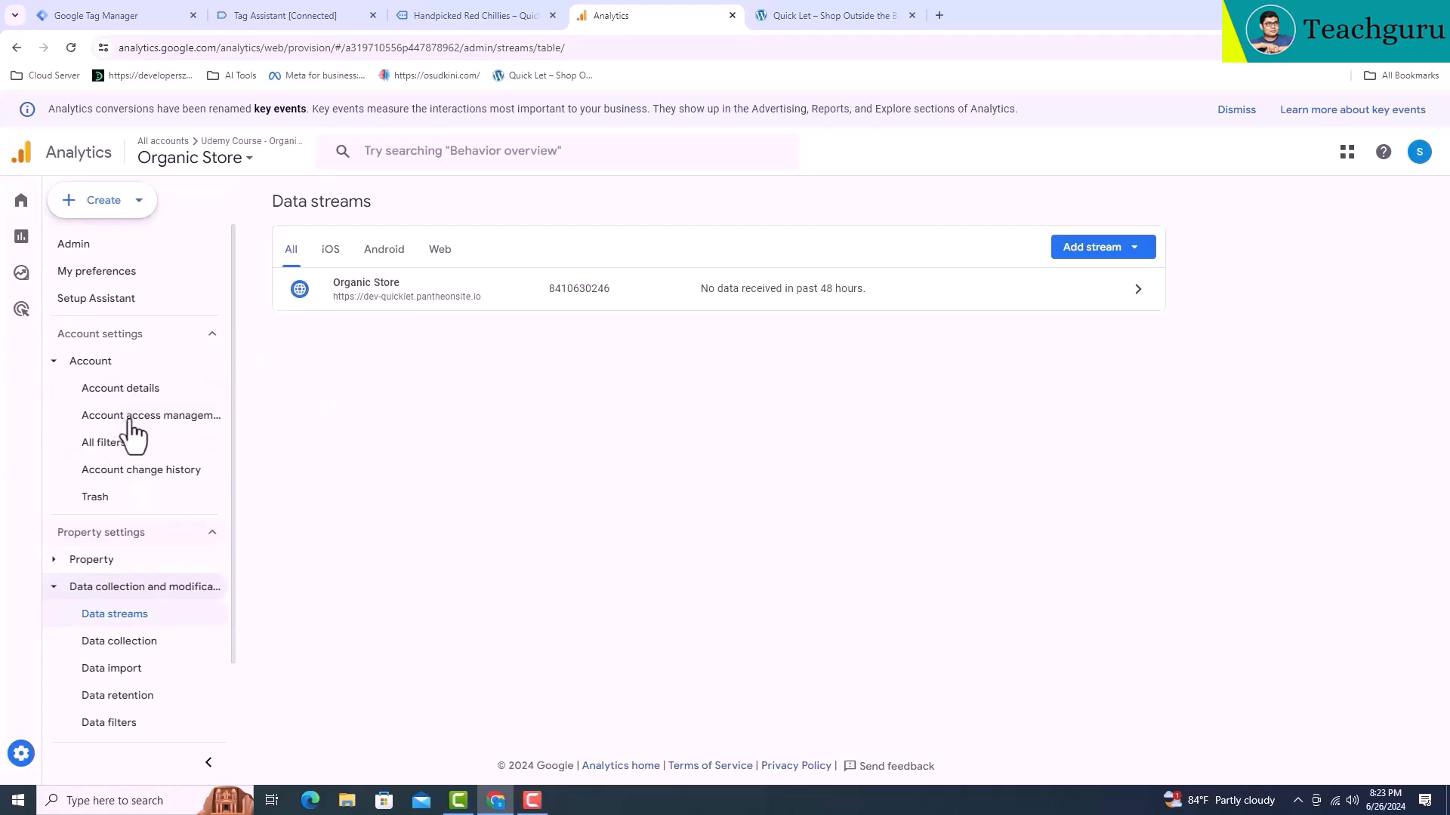
- Add a new user to the Analytics account with their e-mail address and the Editor role, keeping e-mail notification on
{"action": "left_click", "coordinate": [172, 417]}
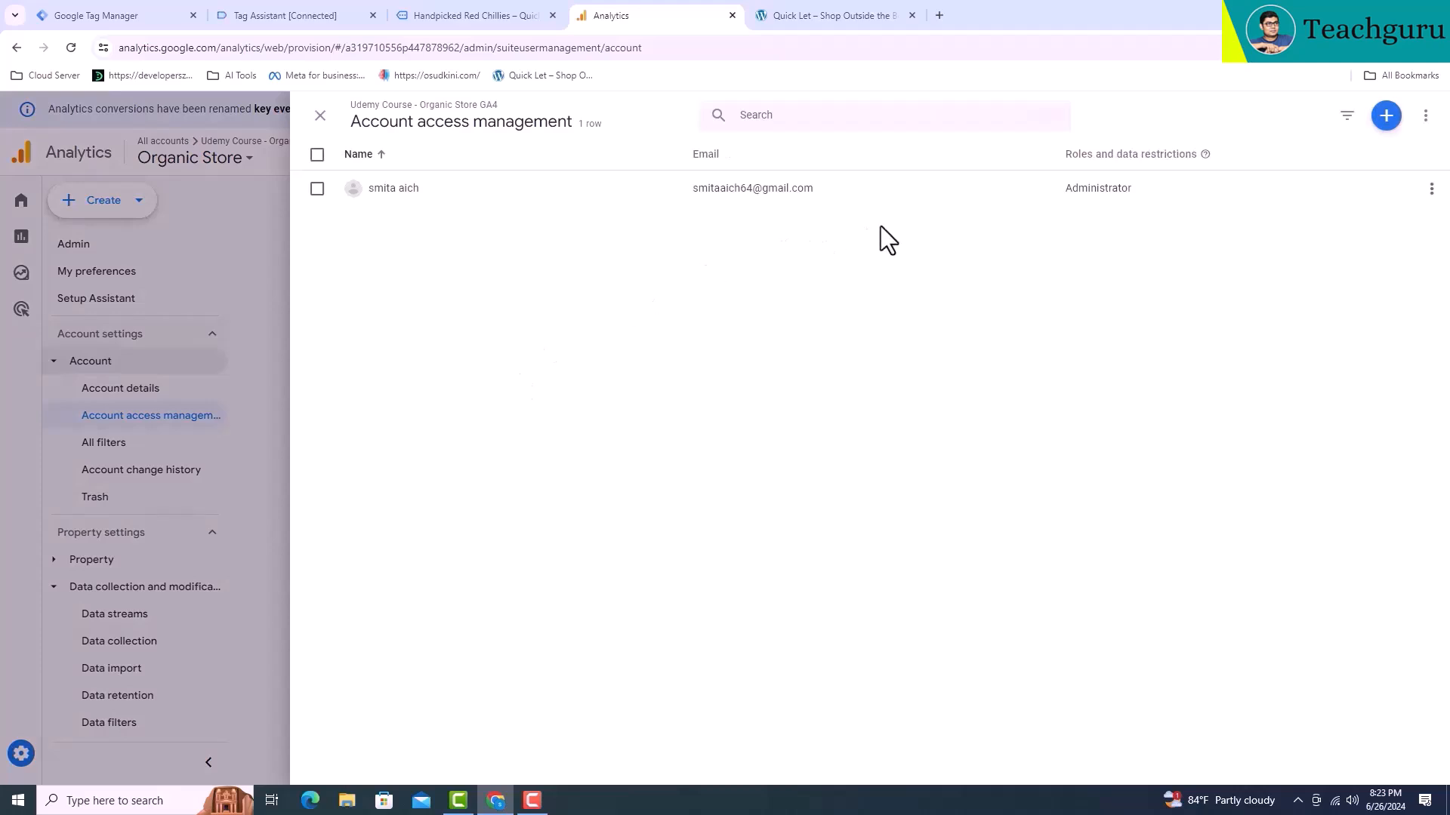
{"action": "left_click", "coordinate": [1386, 116]}
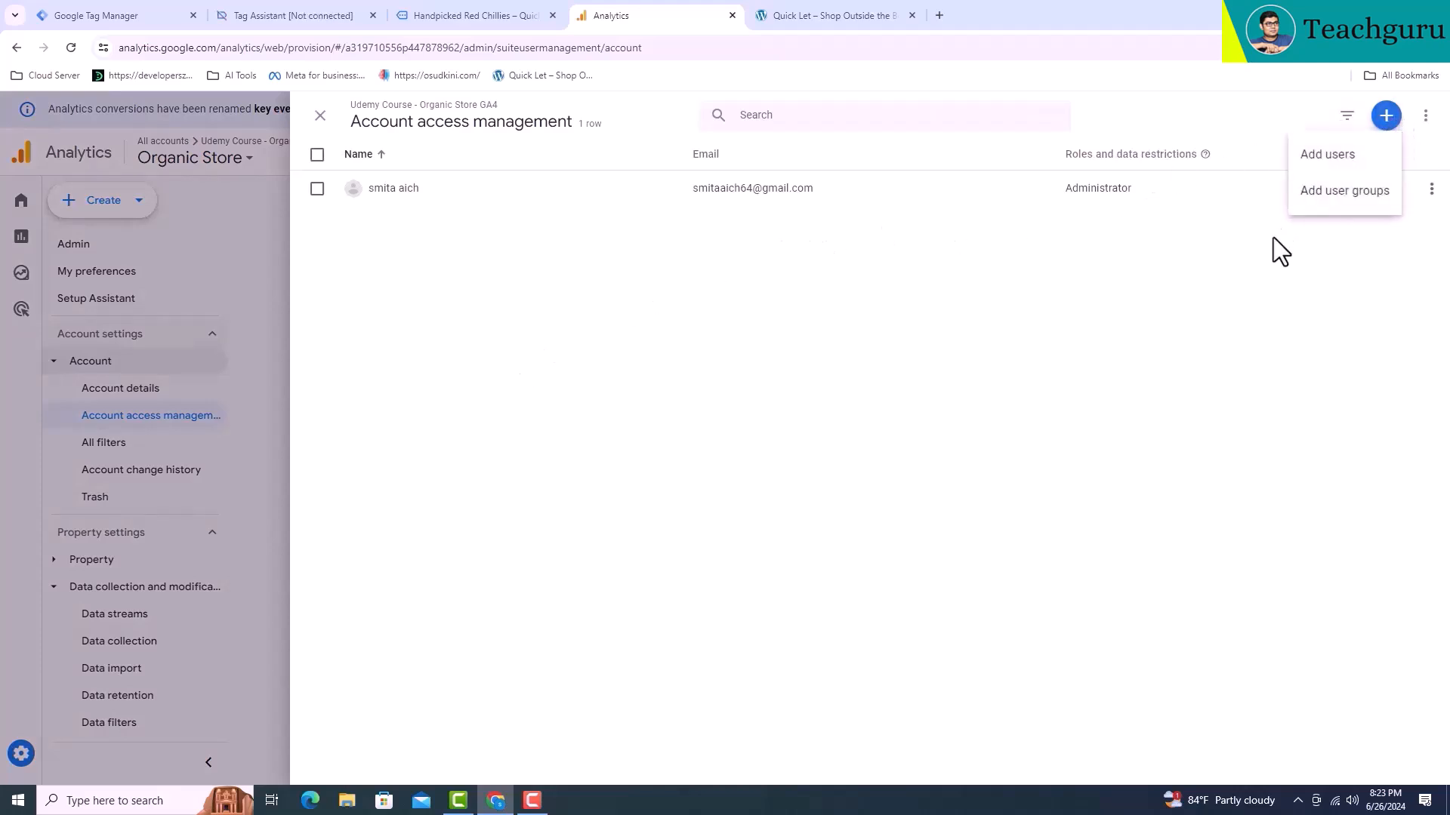
{"action": "left_click", "coordinate": [1331, 158]}
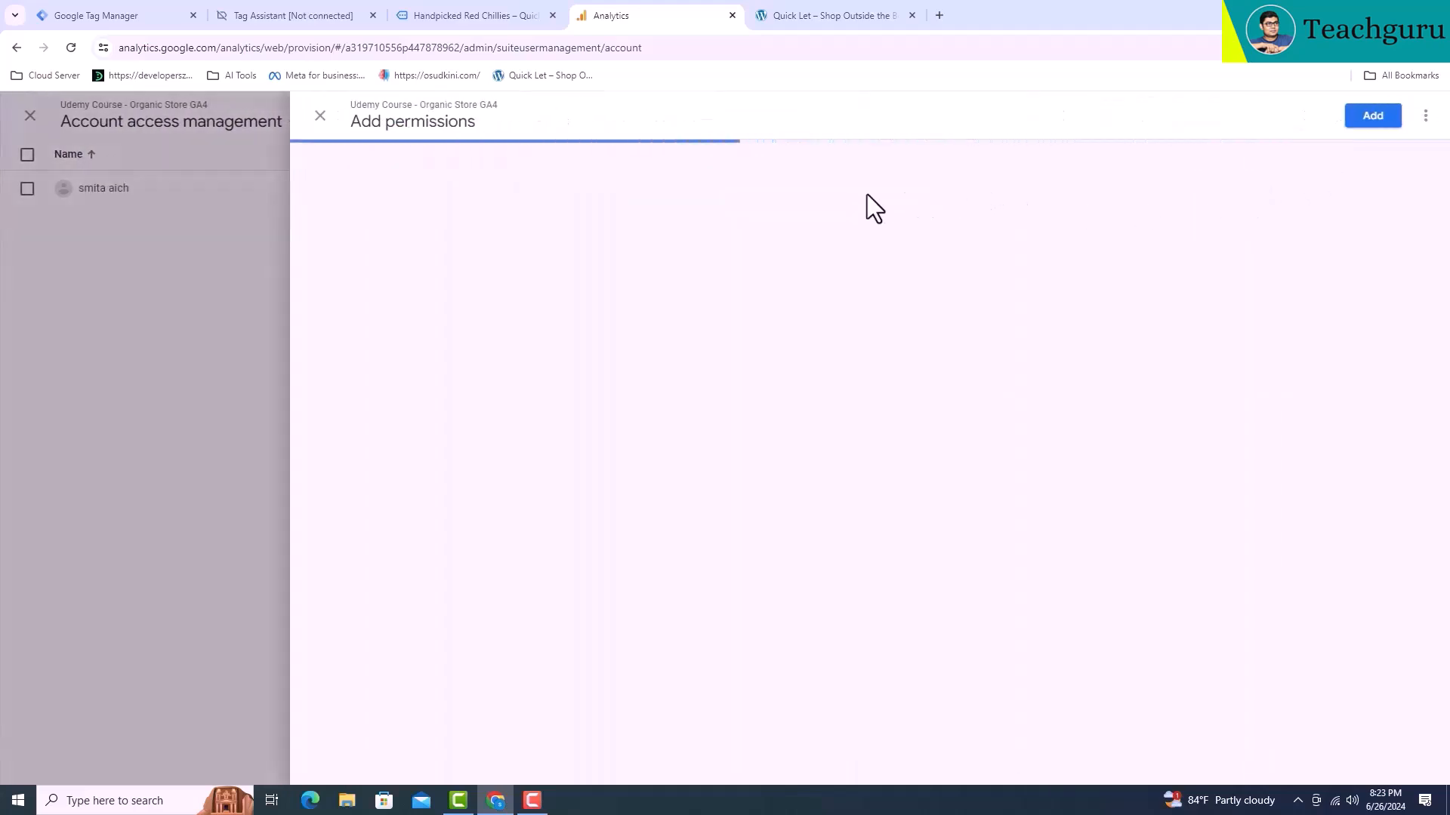
{"action": "key", "text": "ctrl+v"}
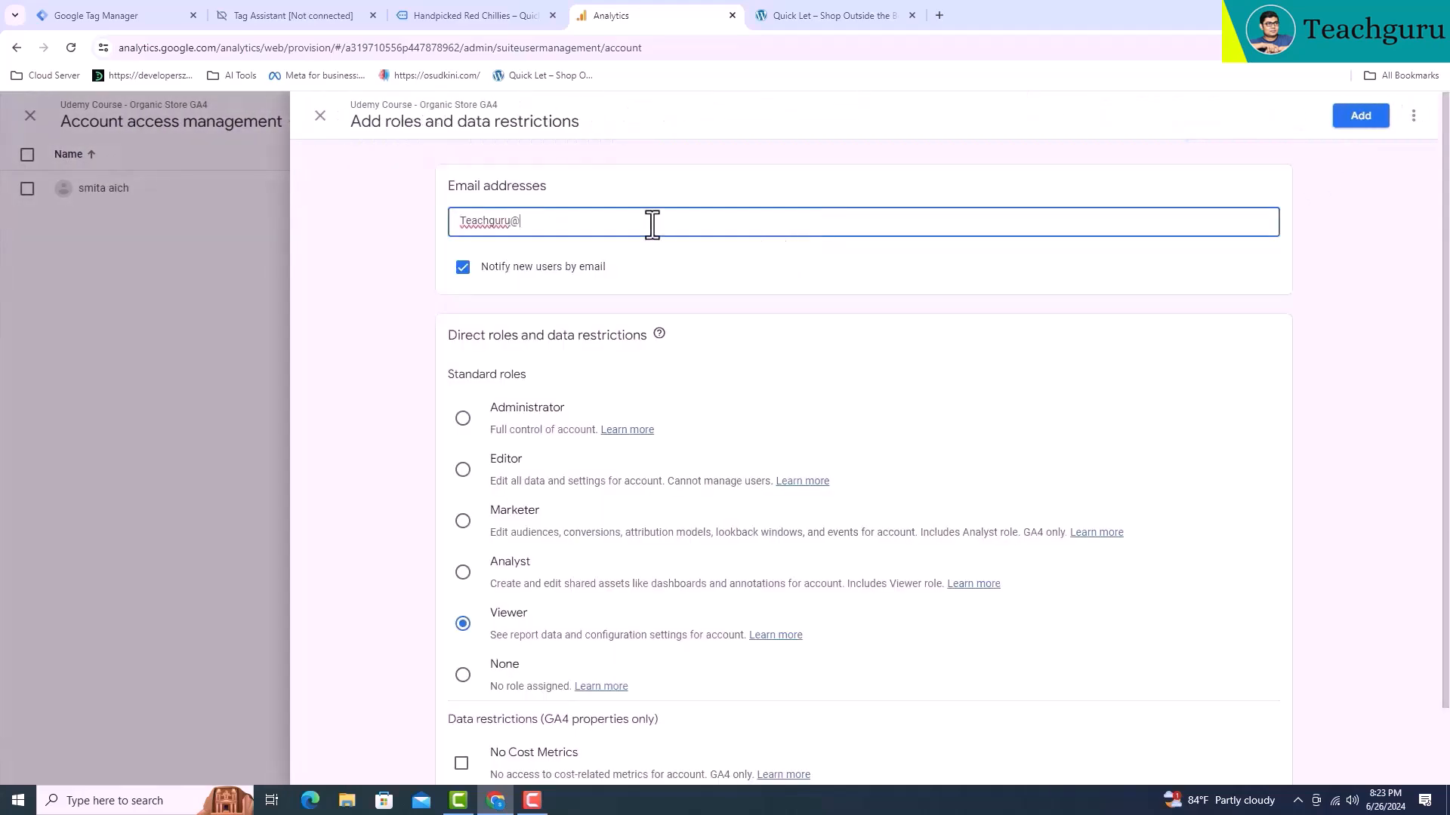
{"action": "scroll", "coordinate": [494, 382], "scroll_direction": "down", "scroll_amount": 1}
{"action": "left_click", "coordinate": [463, 383]}
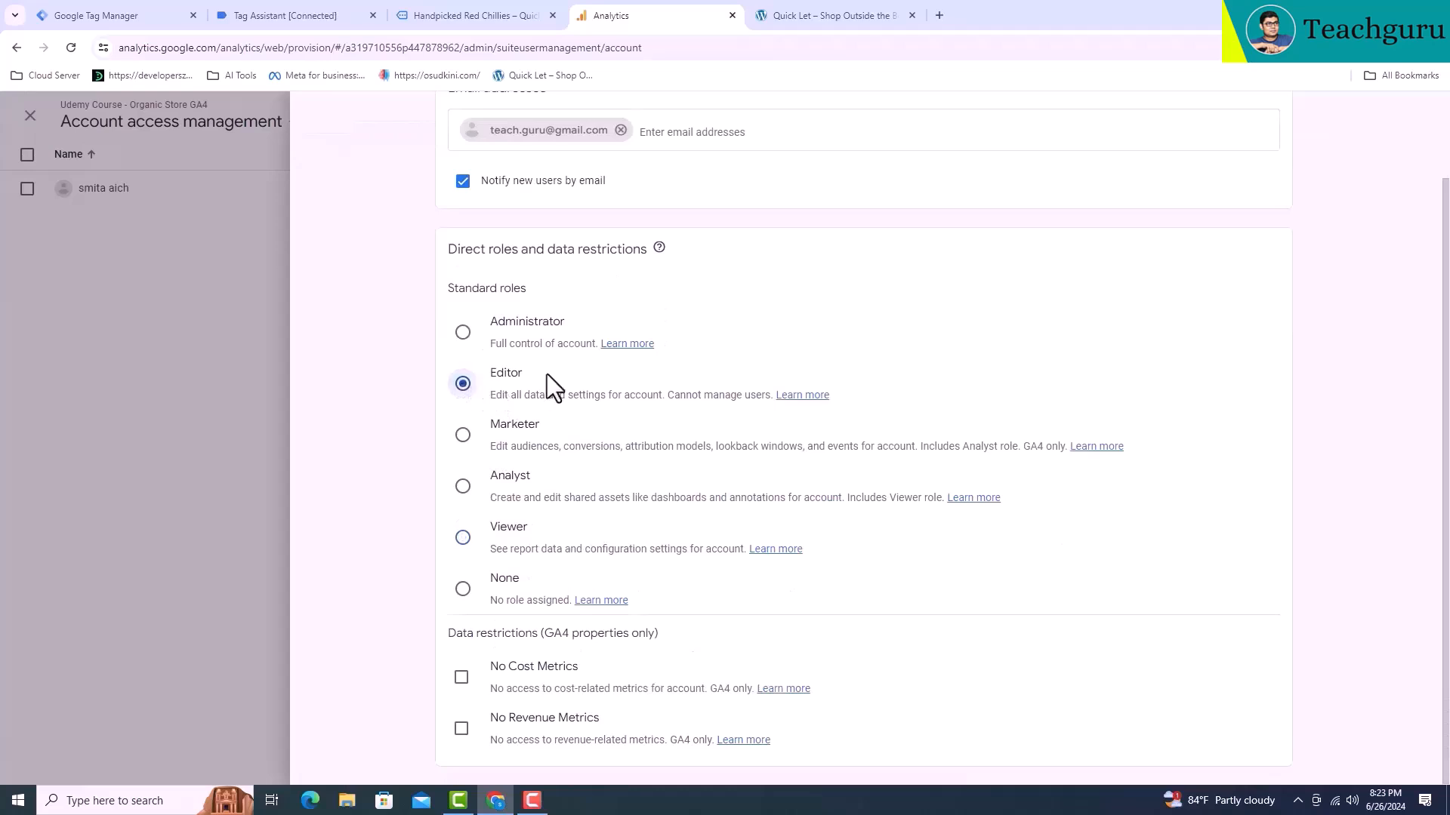
{"action": "scroll", "coordinate": [610, 361], "scroll_direction": "up", "scroll_amount": 1}
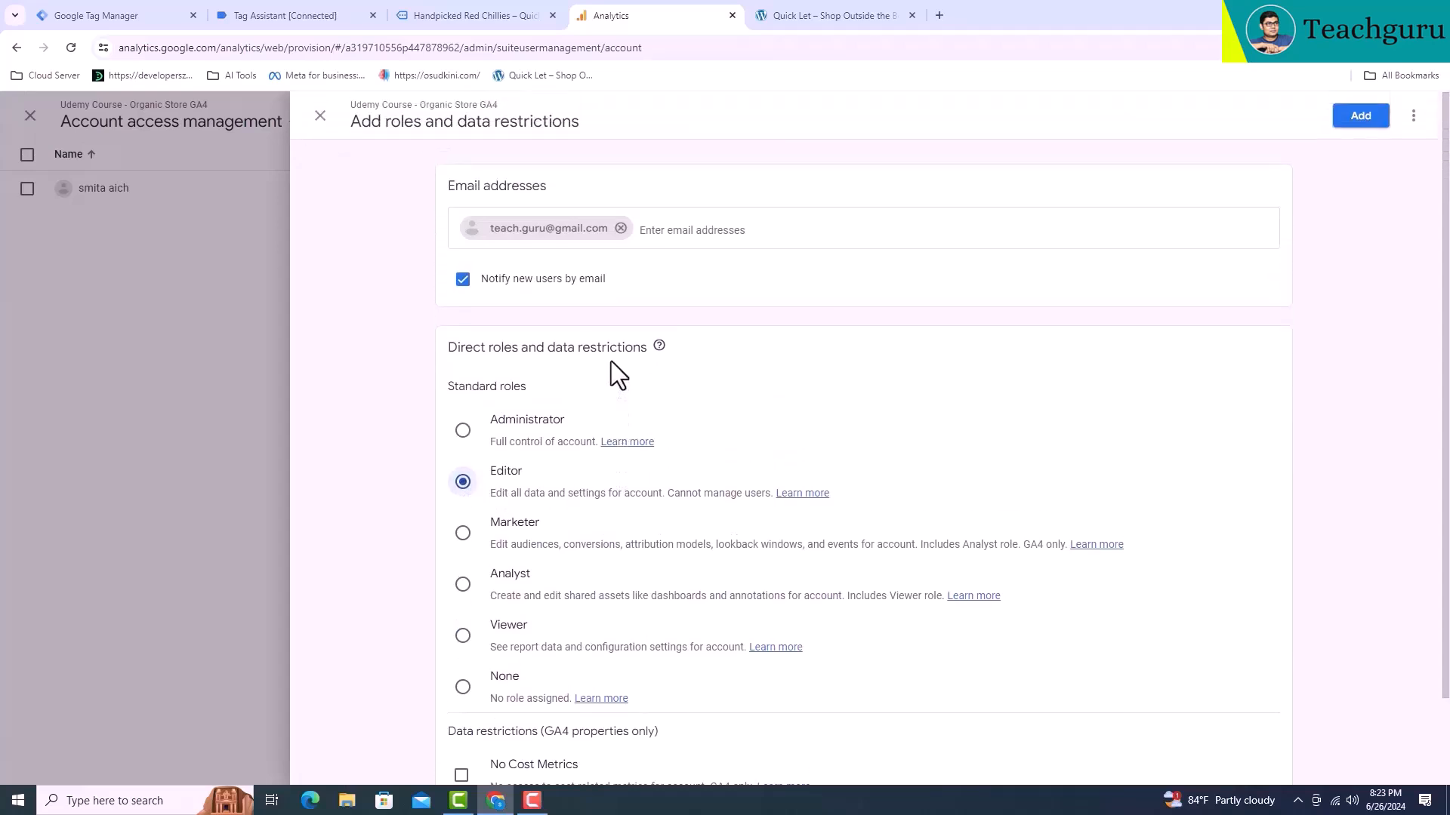
{"action": "left_click", "coordinate": [1360, 115]}
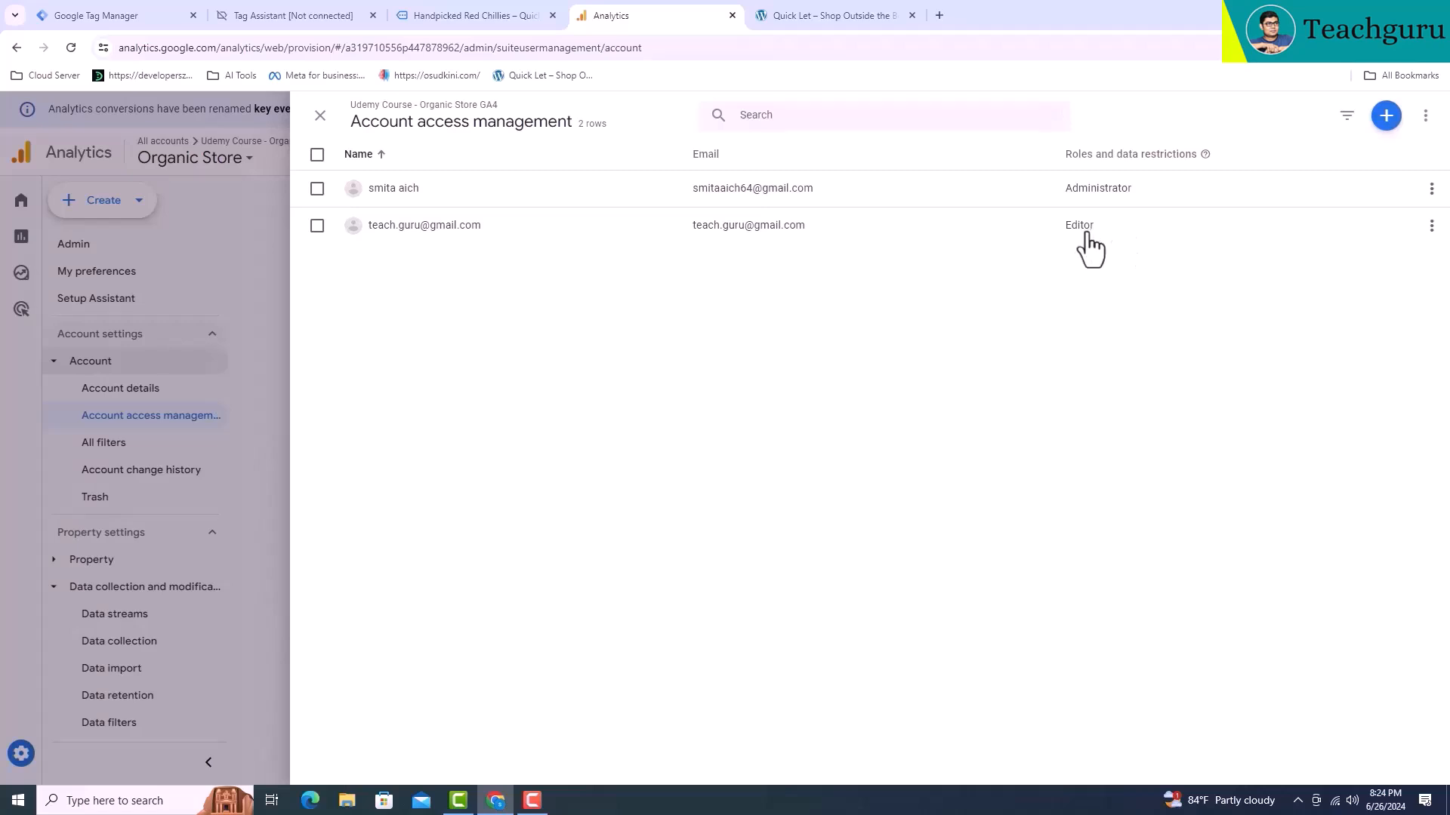
- Remove the Editor user's access from the Analytics account
{"action": "left_click", "coordinate": [316, 226]}
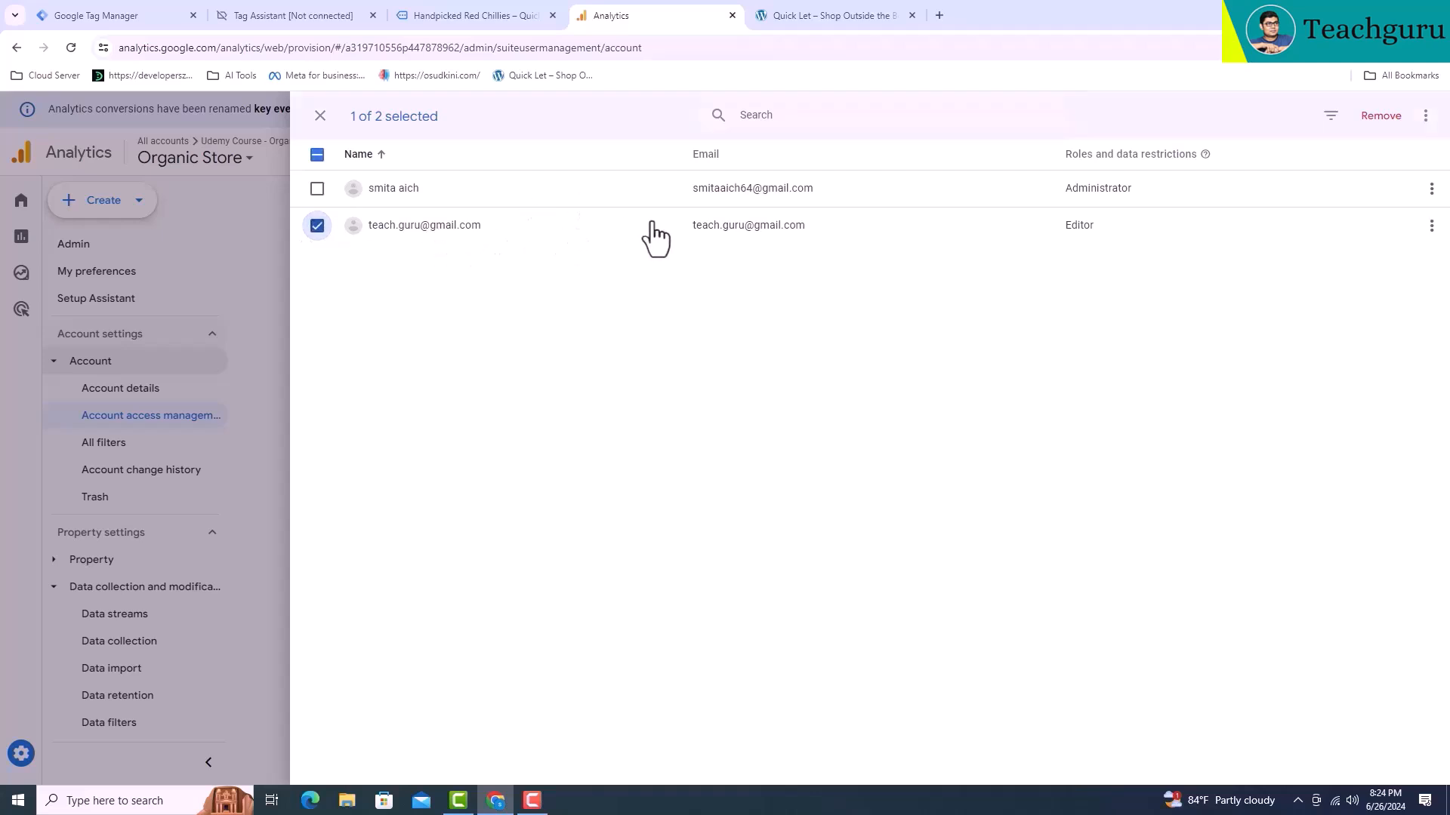
{"action": "left_click", "coordinate": [1381, 116]}
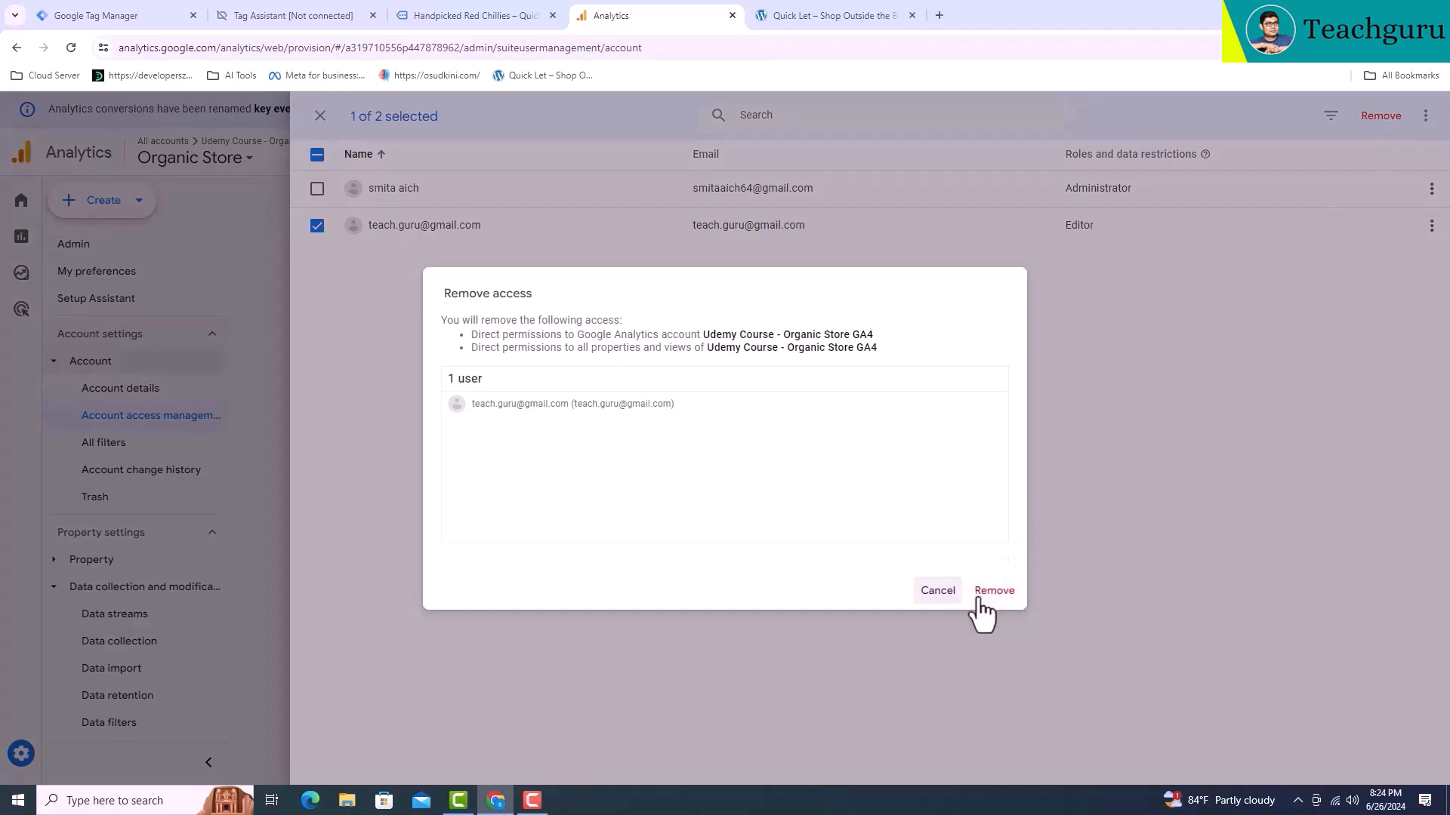
{"action": "left_click", "coordinate": [982, 598]}
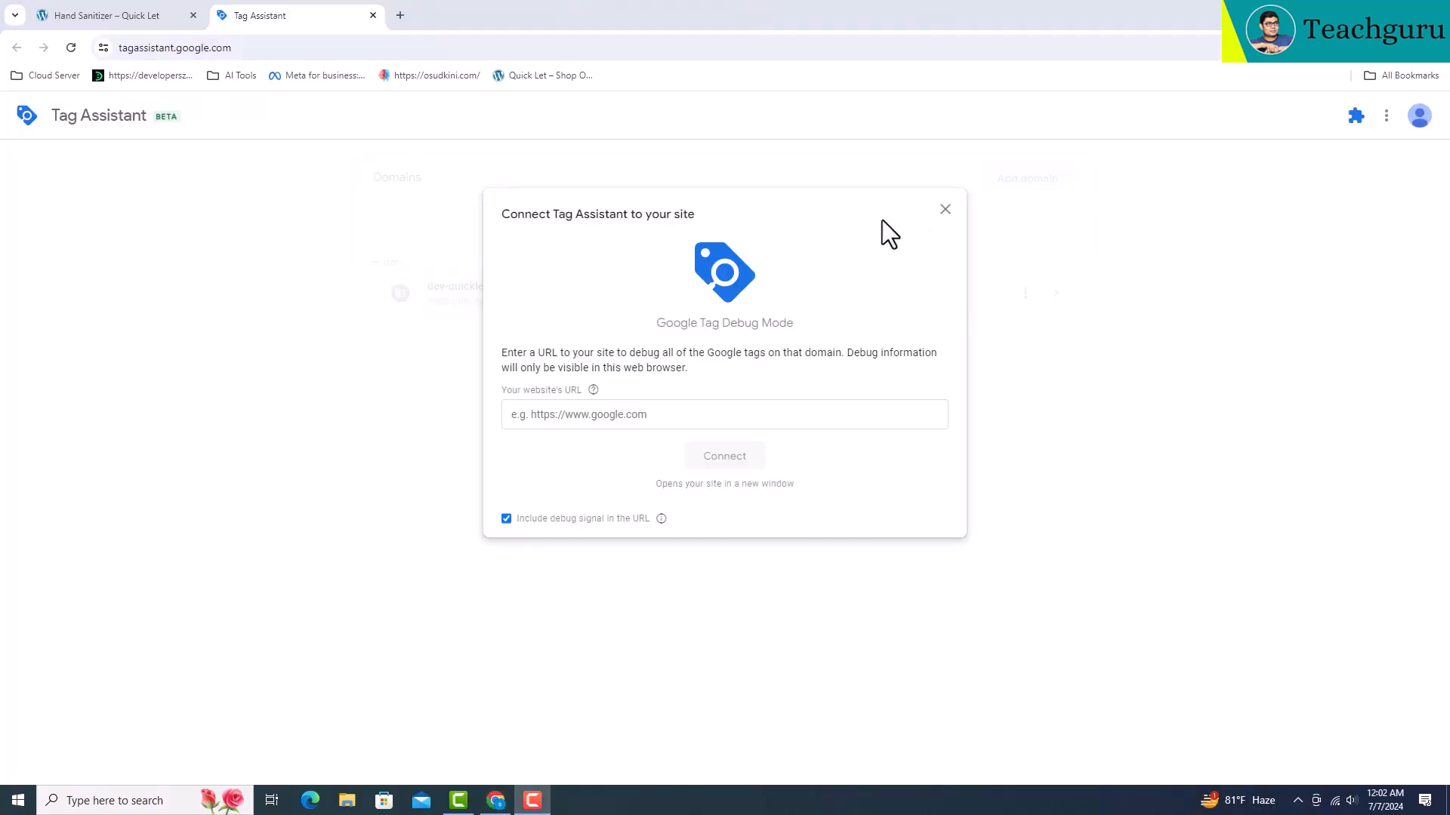
{"action": "left_click", "coordinate": [691, 411]}
{"action": "left_click", "coordinate": [671, 452]}
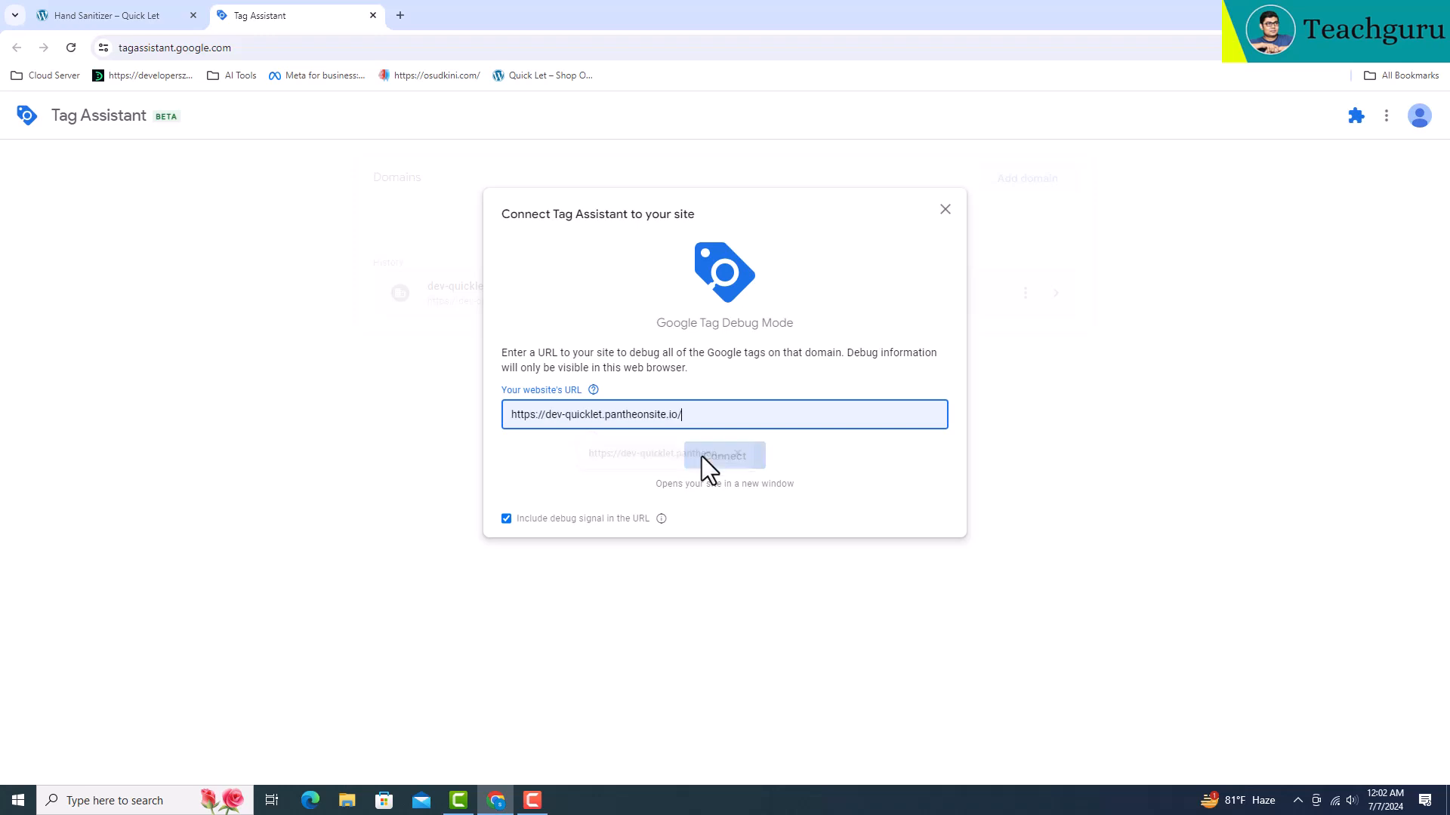
{"action": "left_click", "coordinate": [724, 457]}
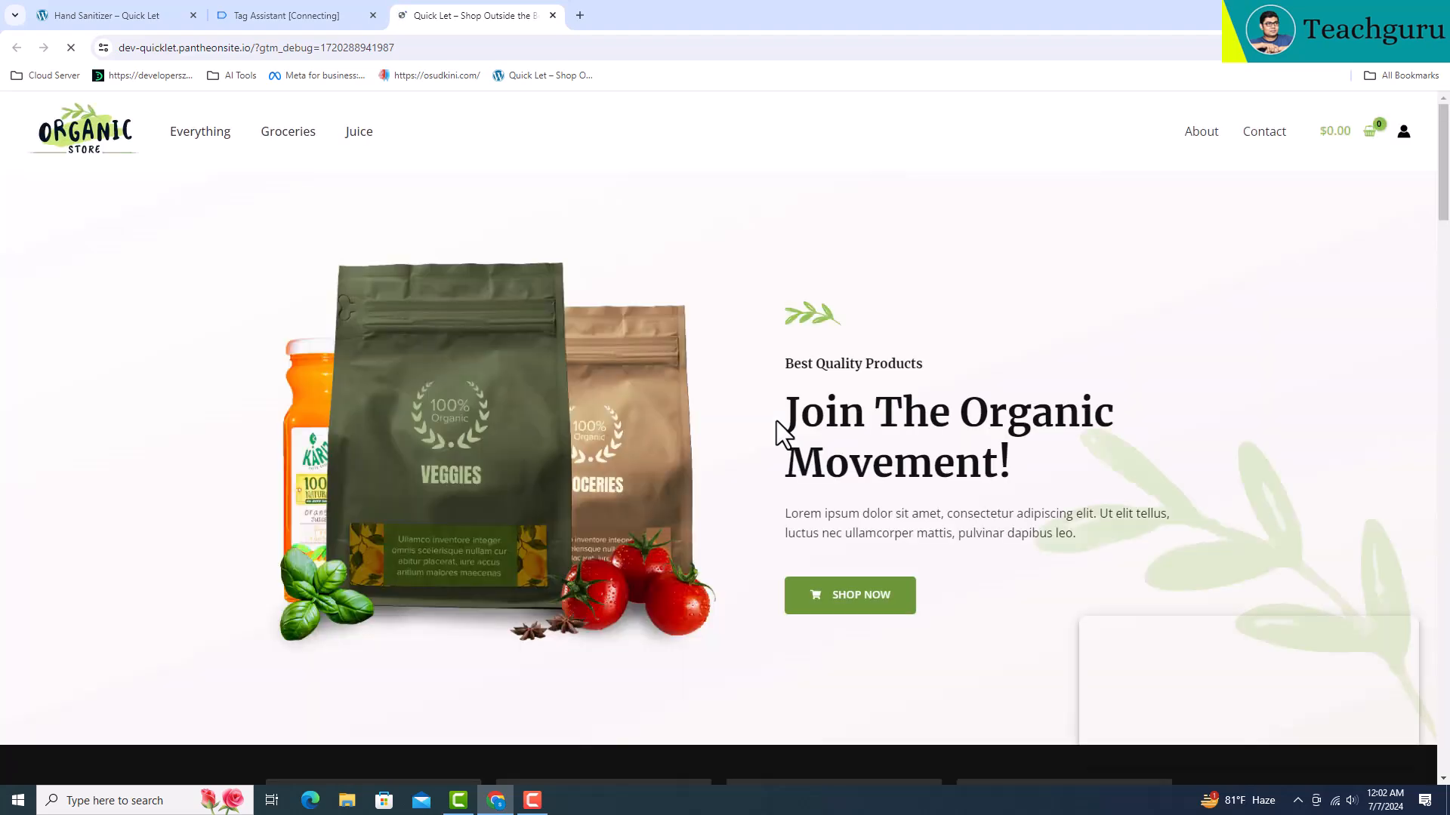
- Open the Assorted Coffee product page in the debug session and examine the hits sent by tag G-0W9P5KGJ6V in Tag Assistant
{"action": "scroll", "coordinate": [776, 420], "scroll_direction": "down", "scroll_amount": 9}
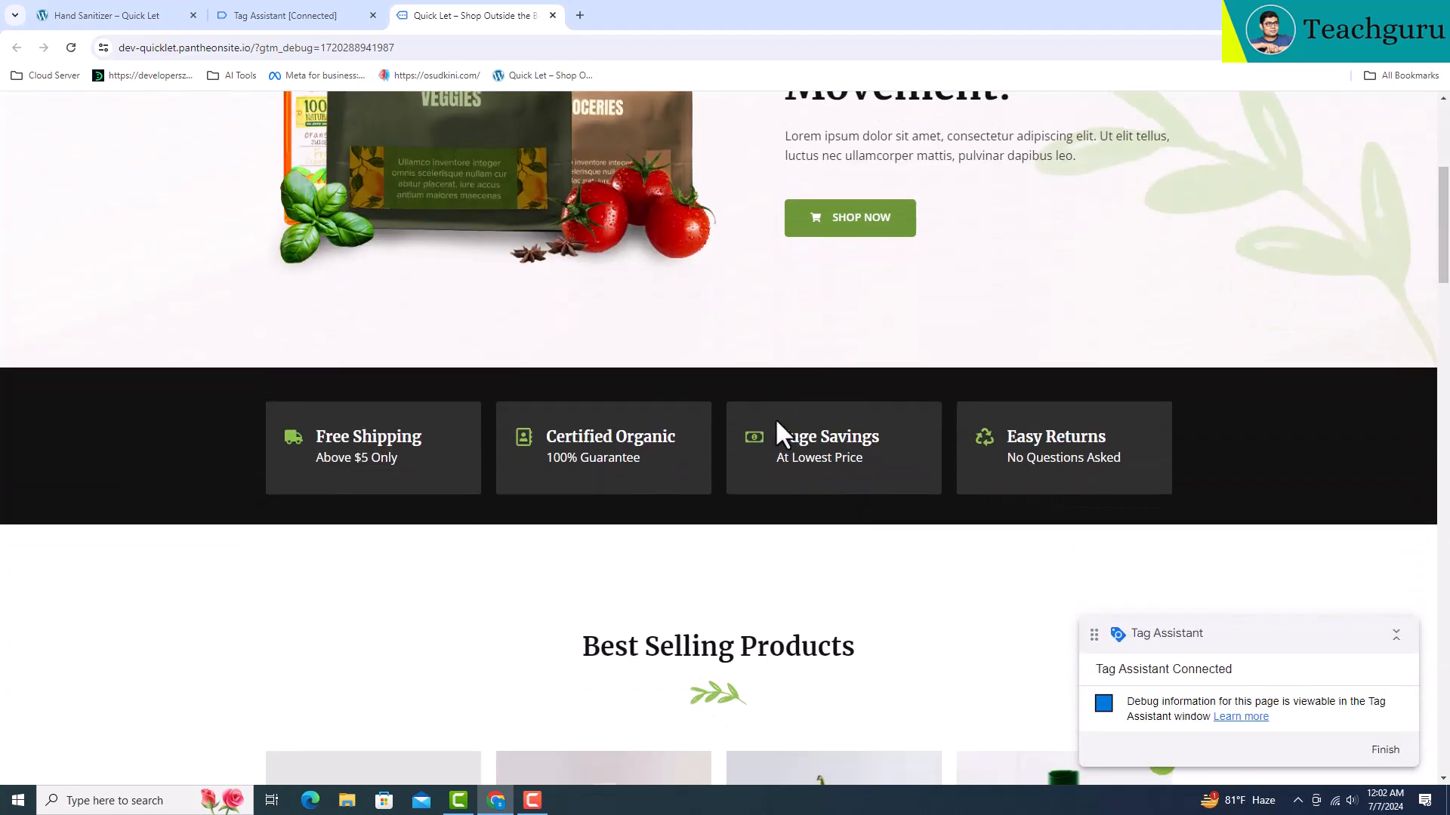
{"action": "scroll", "coordinate": [776, 420], "scroll_direction": "down", "scroll_amount": 3}
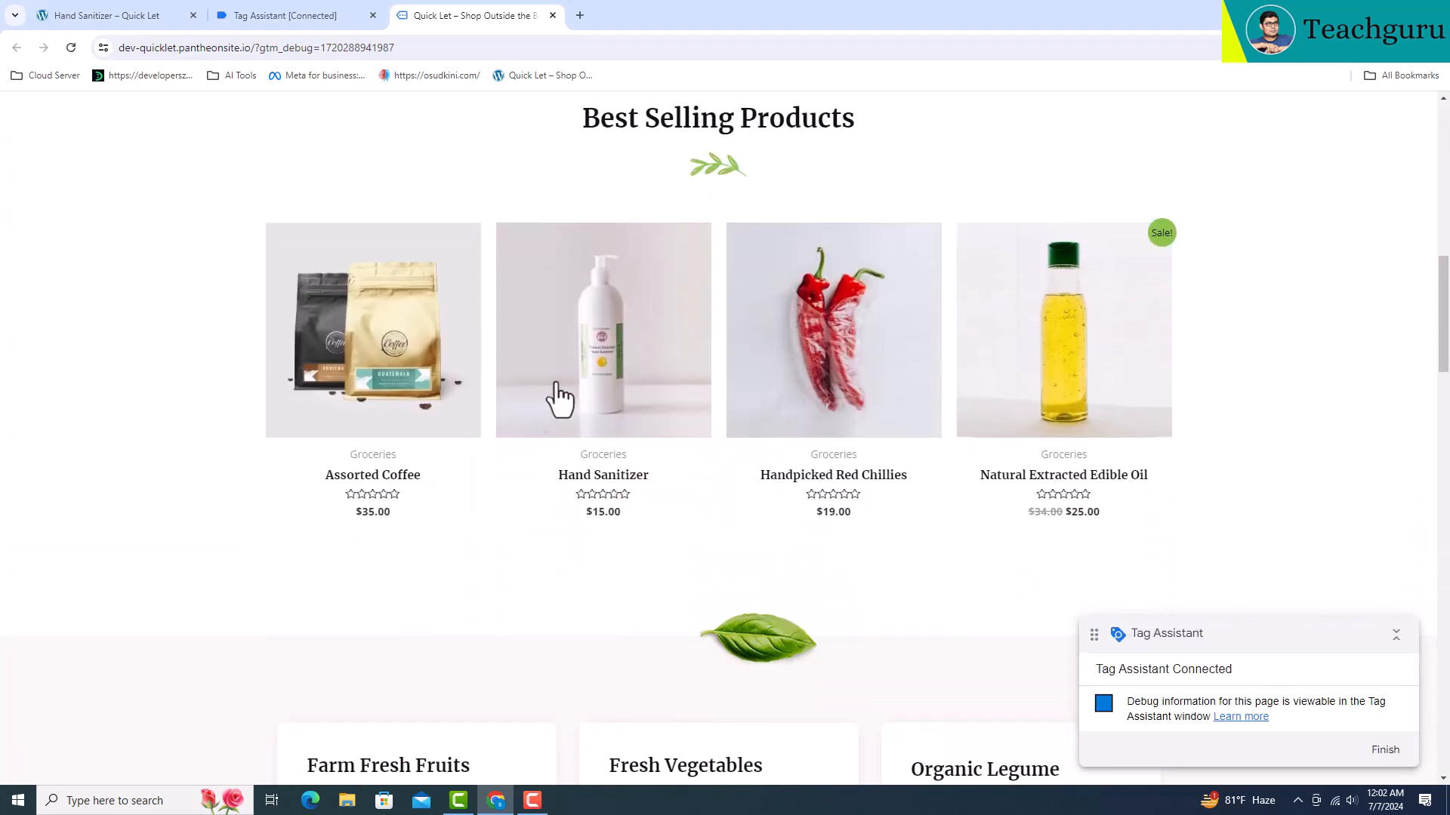
{"action": "left_click", "coordinate": [399, 363]}
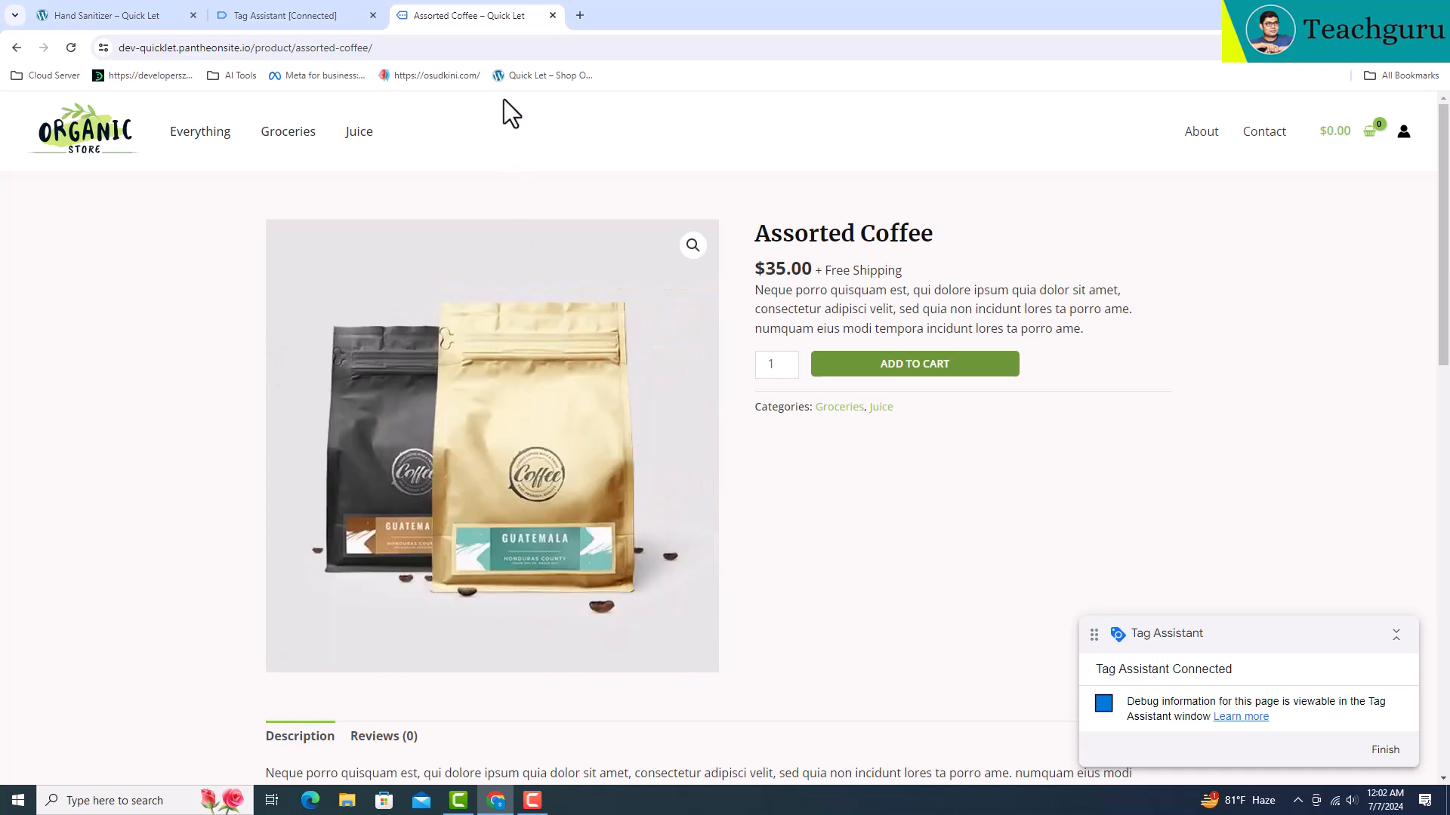
{"action": "left_click", "coordinate": [217, 6]}
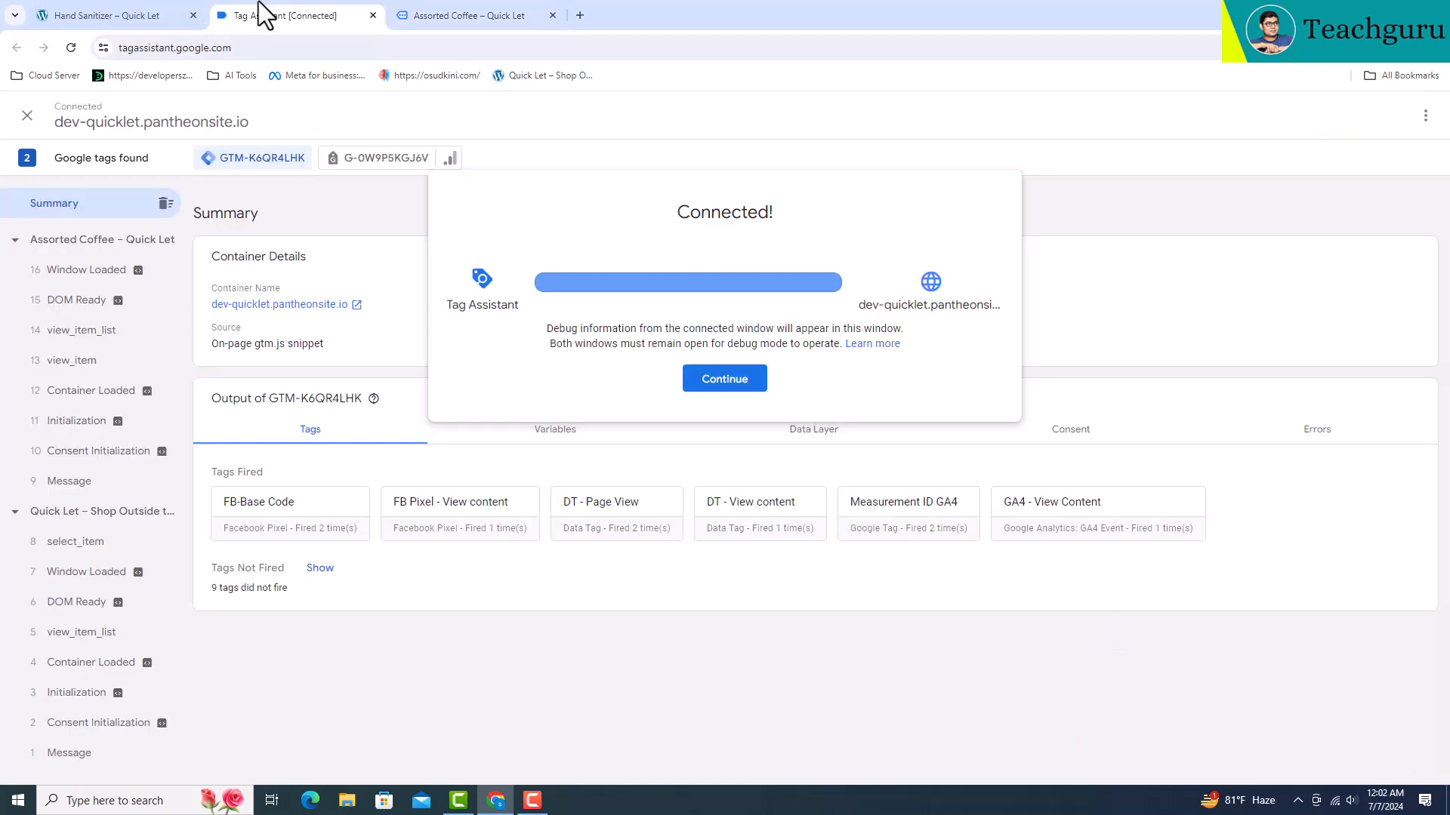
{"action": "left_click", "coordinate": [721, 375]}
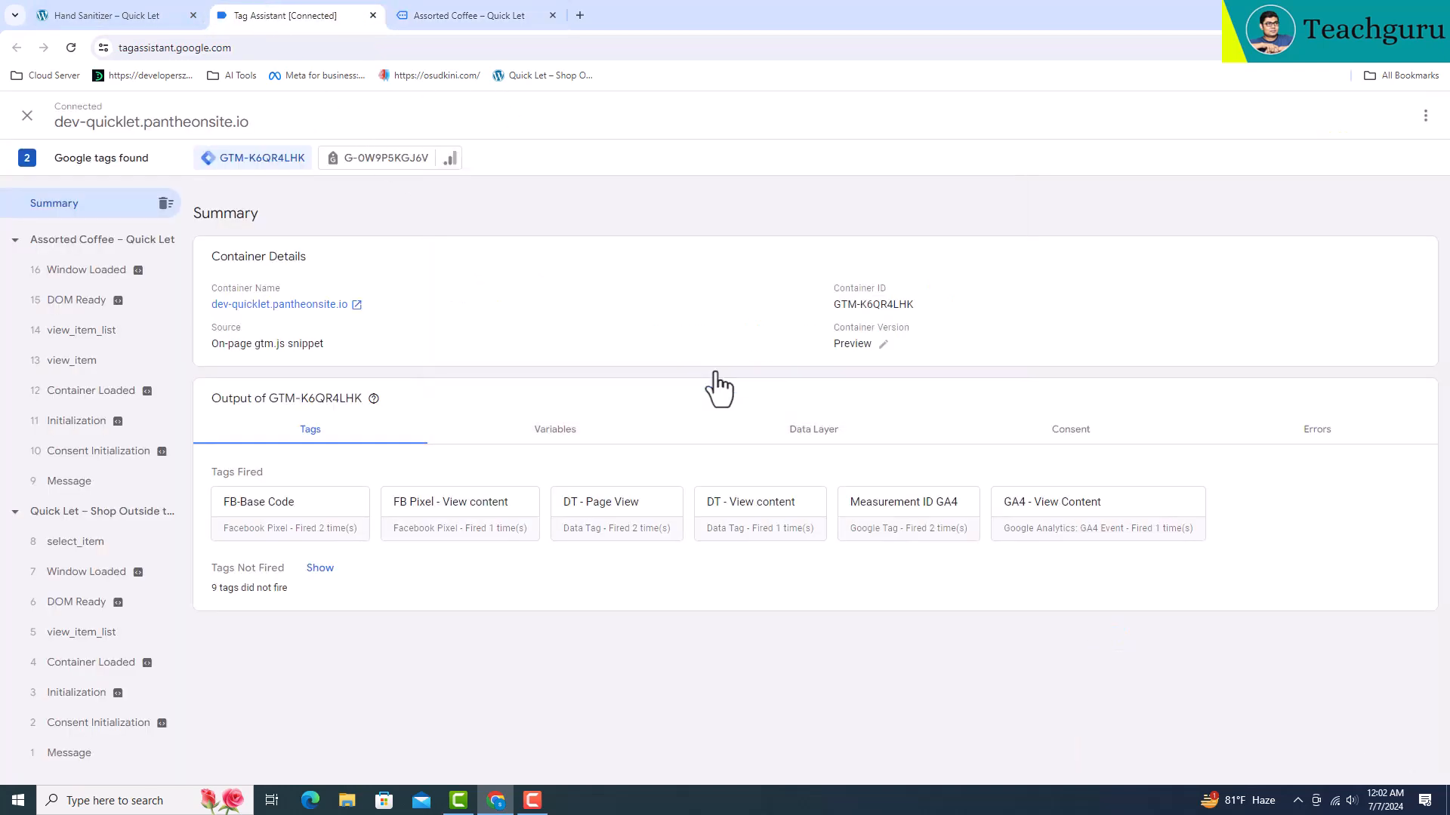
{"action": "left_click", "coordinate": [380, 160]}
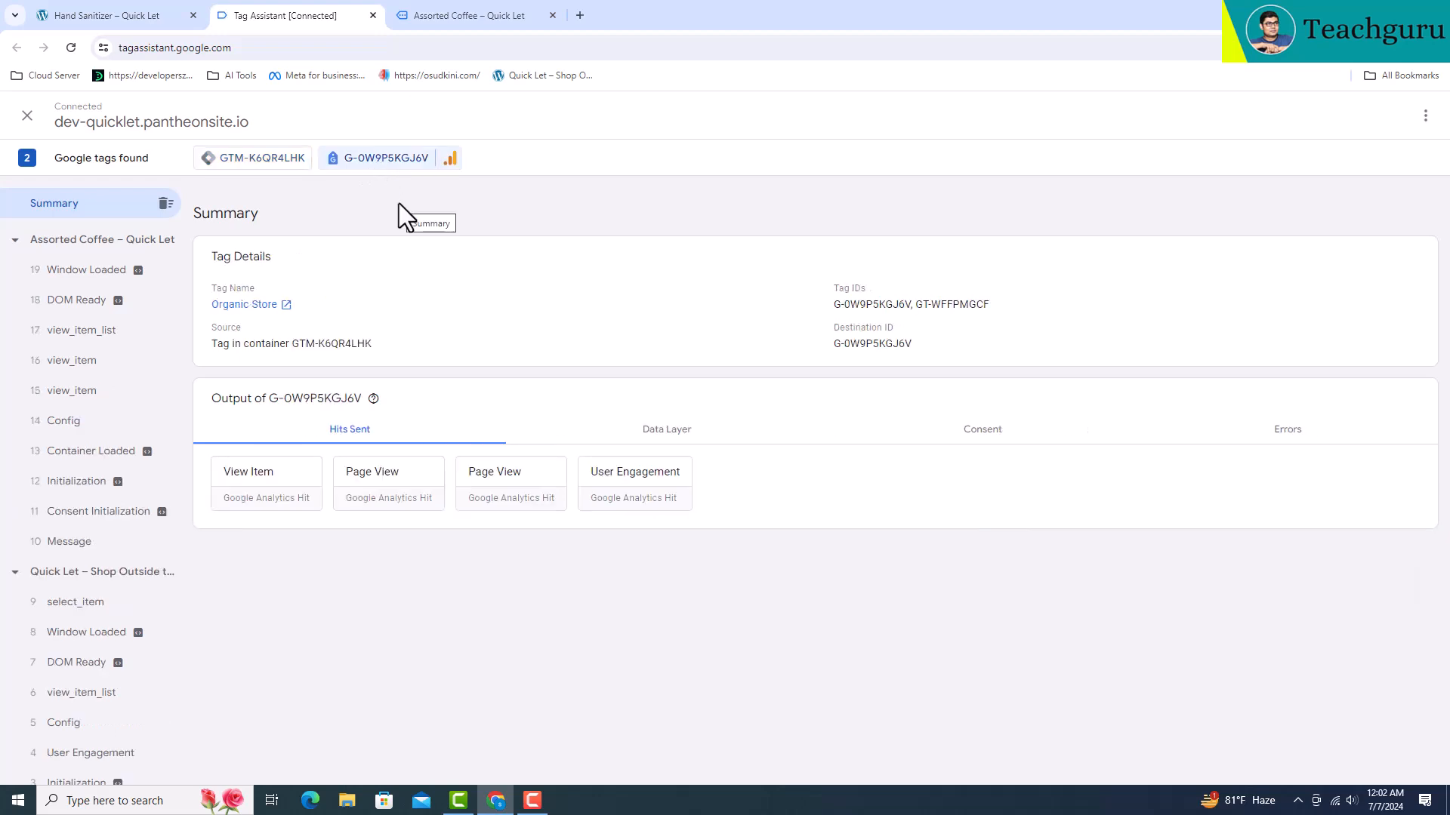